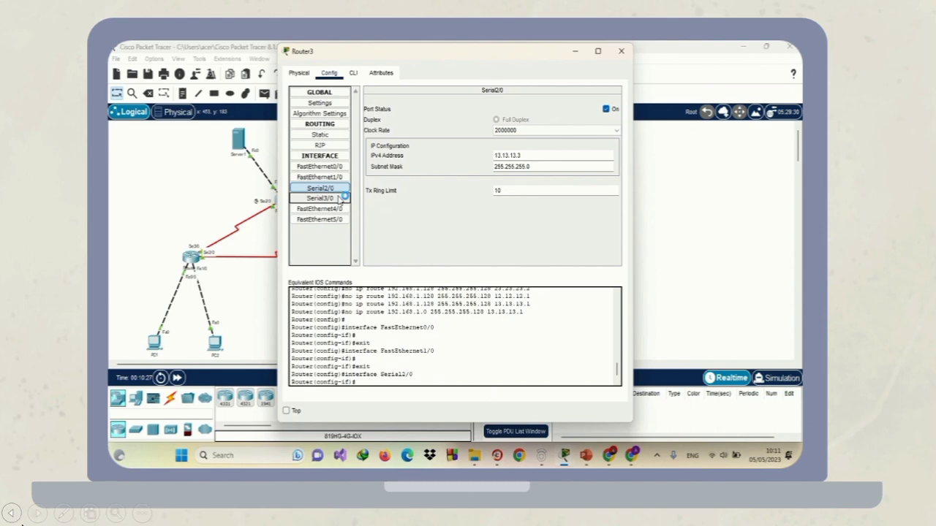
Add network 12.12.12.0 to the RIP routing configuration of Router1.
left_click(340, 199)
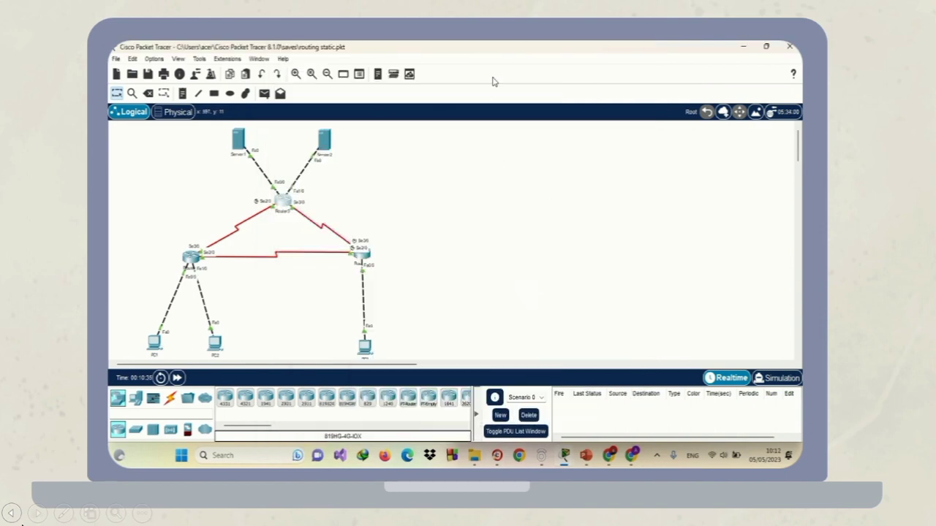
left_click(191, 256)
left_click(191, 256)
left_click(301, 146)
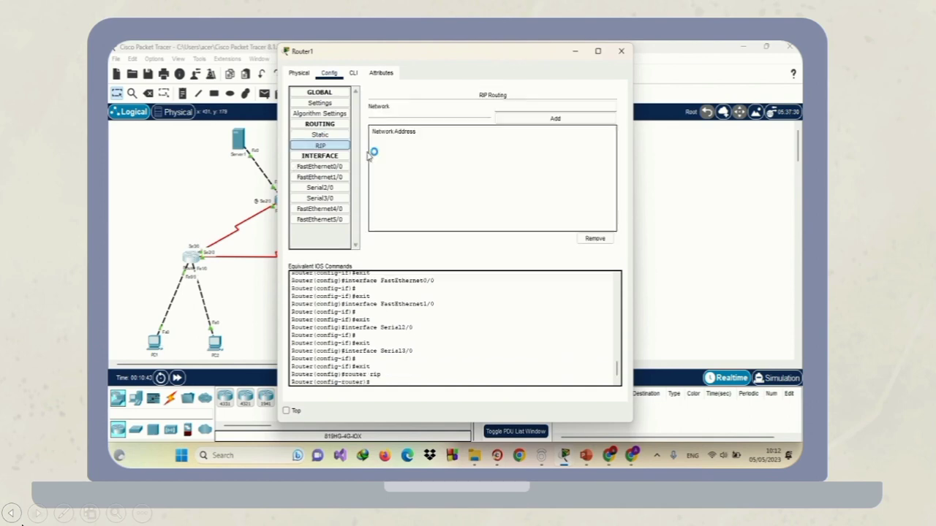
left_click(512, 106)
type("12.12.")
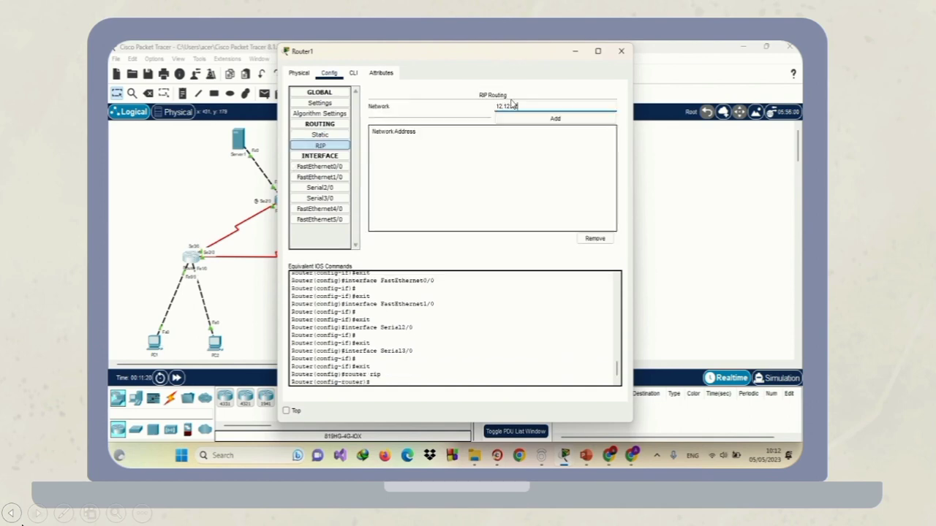
type("12.12")
key("BackSpace")
key("BackSpace")
type("0")
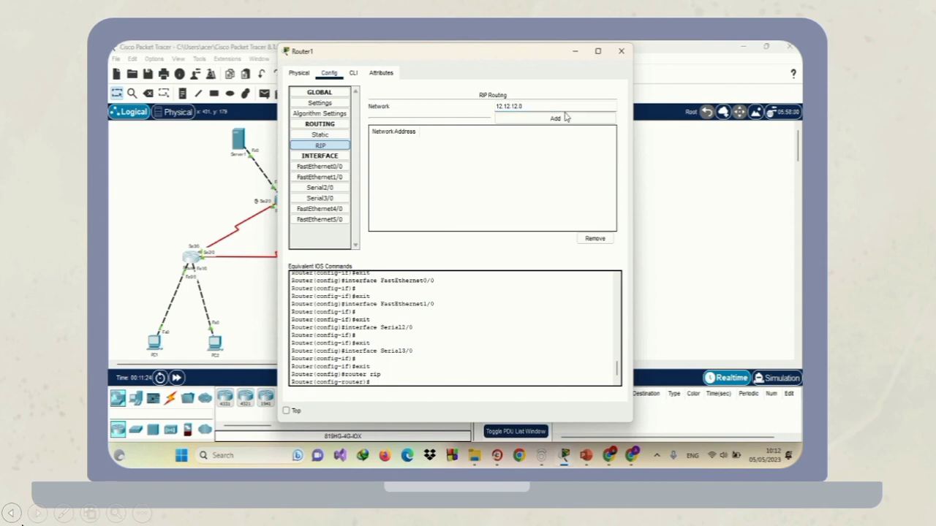
left_click(506, 120)
Add networks 13.13.13.0 and 192.168.1.64 to Router1's RIP routing and close its configuration window.
left_click(514, 108)
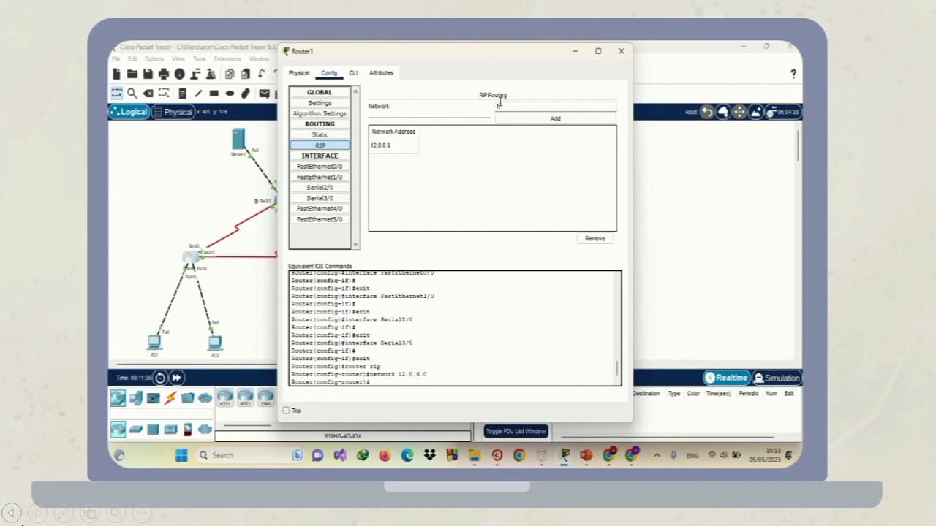
type("13.13.13.0")
left_click(555, 119)
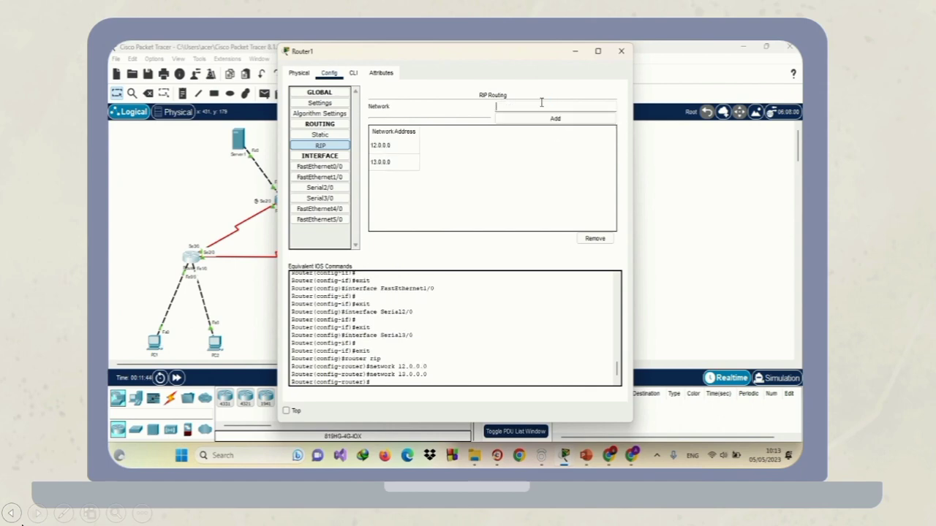
type("192.168.1.")
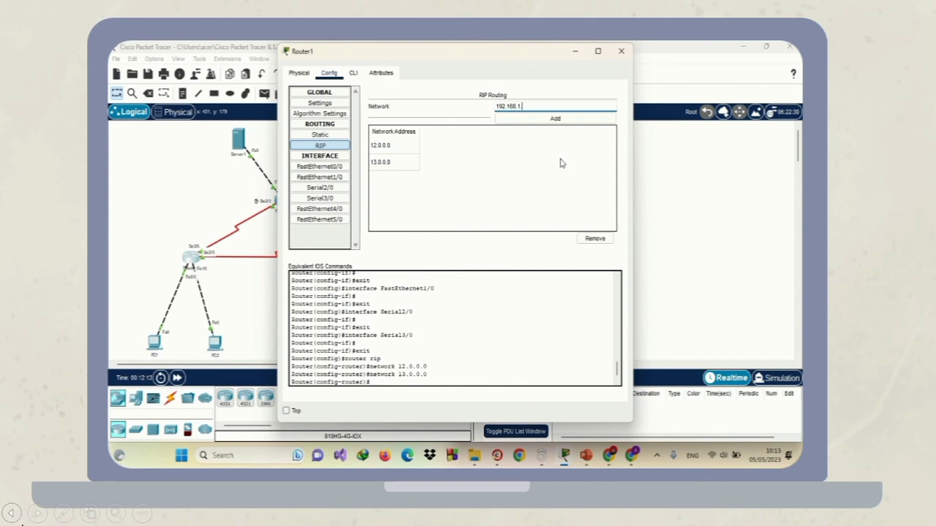
type("64")
left_click(559, 118)
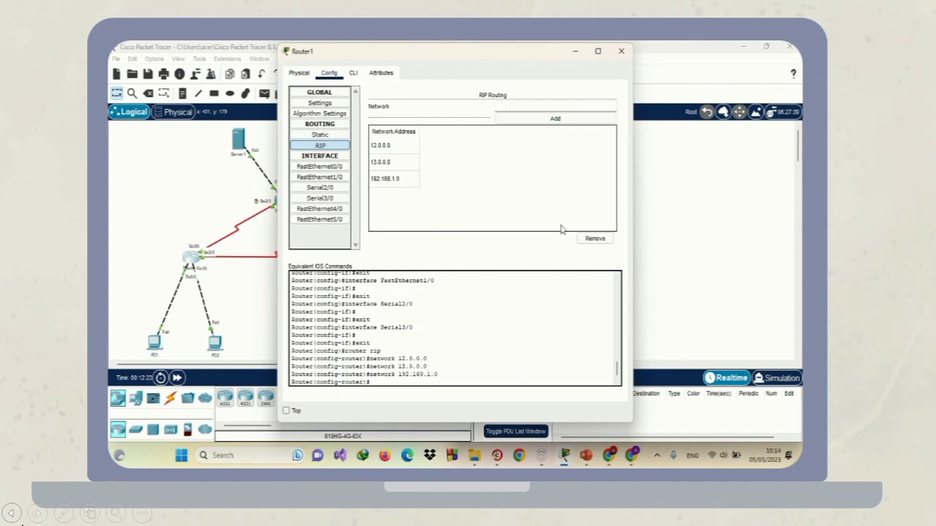
left_click(620, 51)
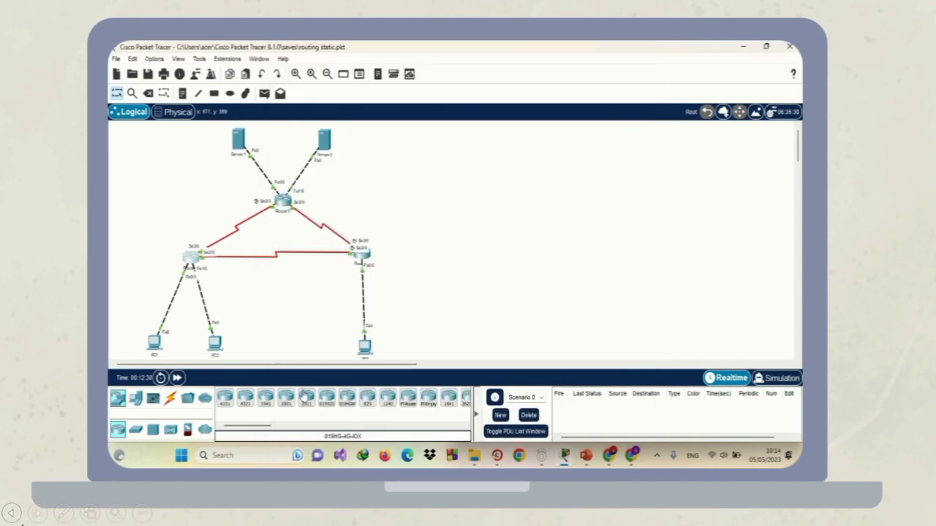
Open the RIP routing configuration of Router2 and add the 12.0.0.0 network.
left_click(366, 256)
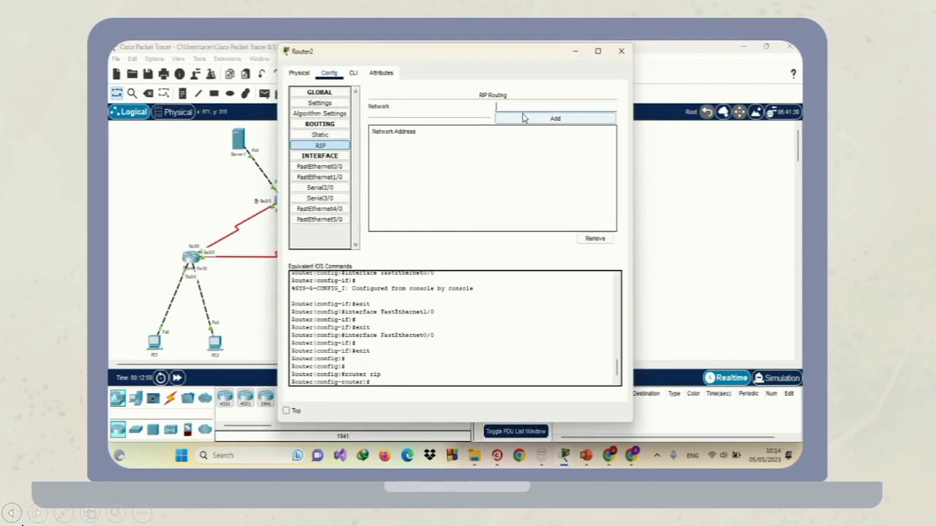
type("12.12.12.")
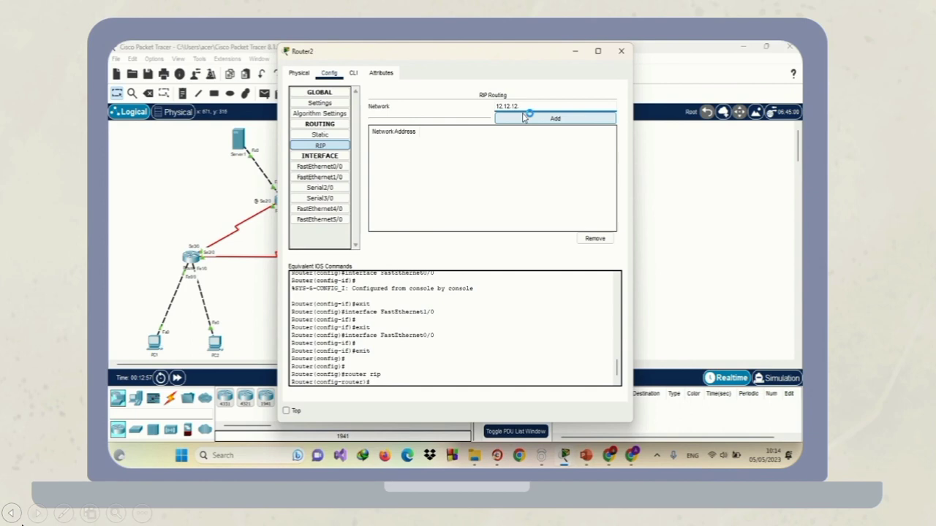
left_click(523, 118)
Add networks 23.23.23.0 and 192.168.1.65 to Router2's RIP routing.
left_click(509, 106)
type("23")
type(".23")
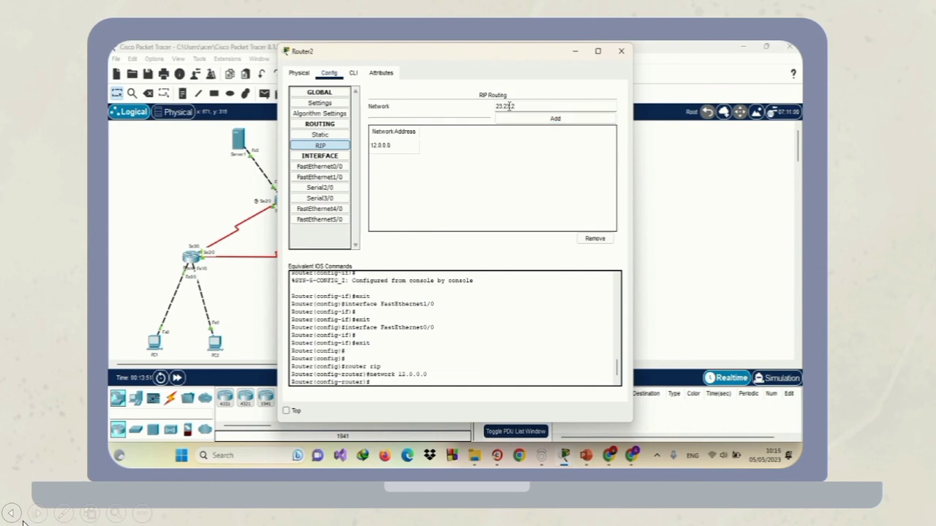
type(".23.0")
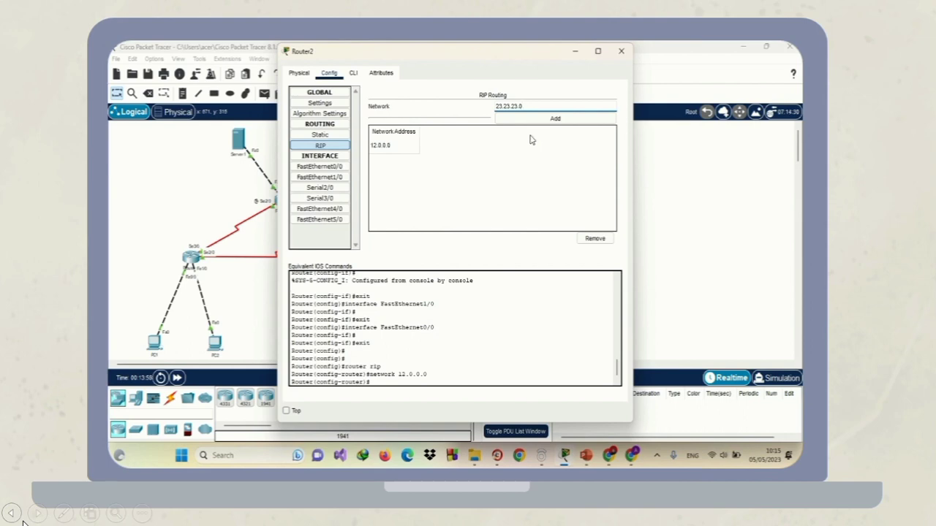
left_click(532, 118)
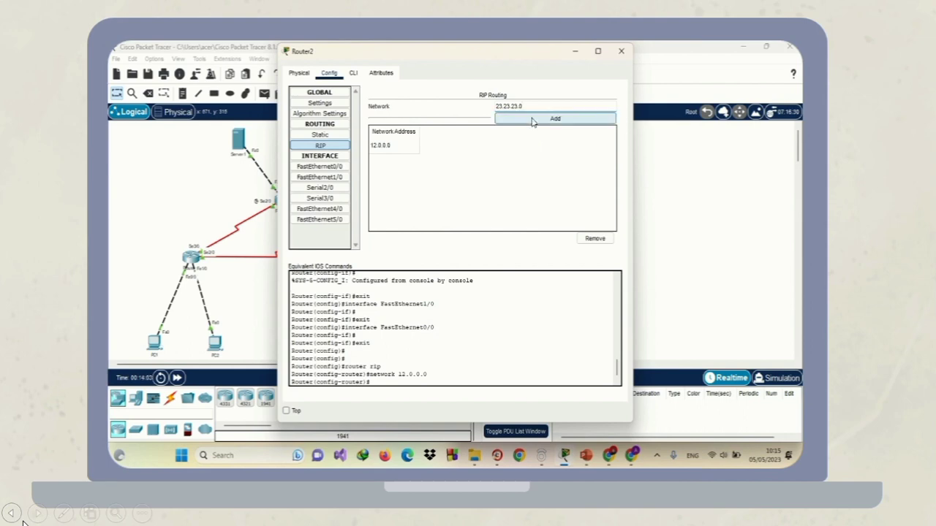
type("192.168.1.65")
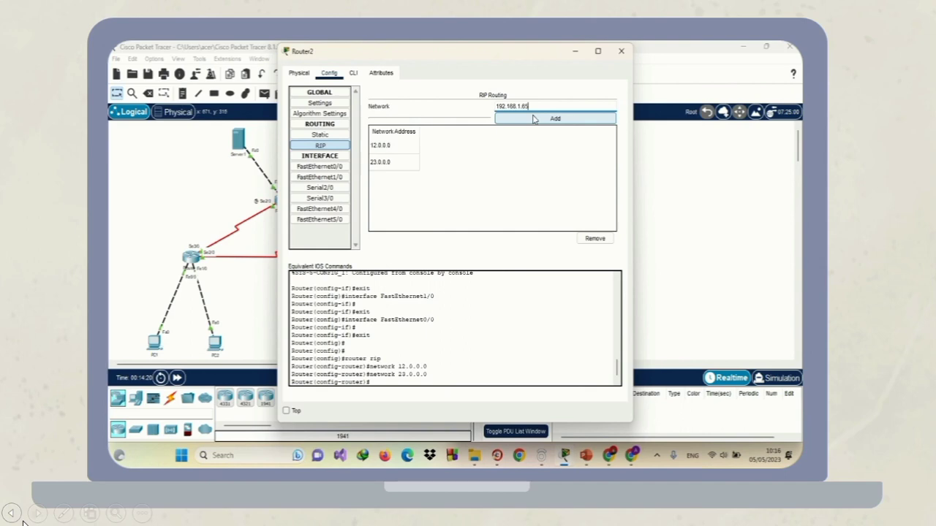
left_click(533, 119)
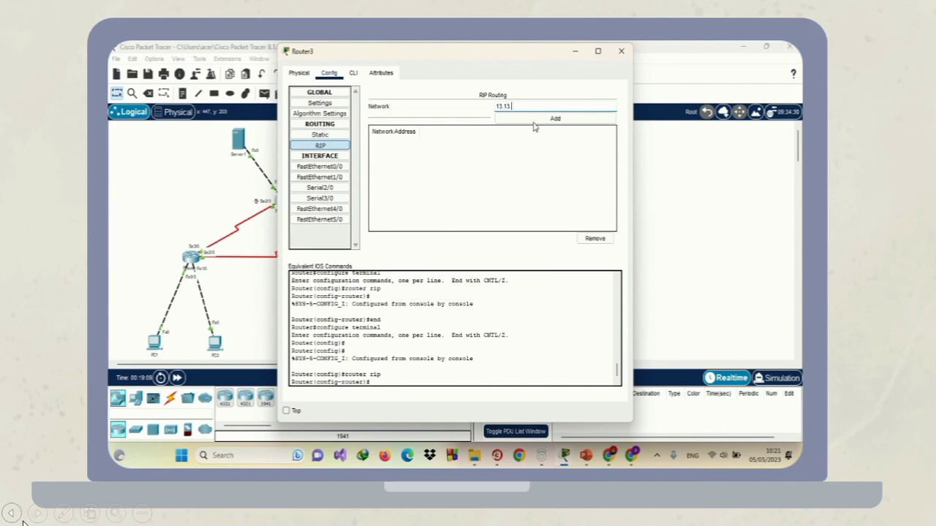
Add networks 13.13.13.0 and 23.23.23.0 to the RIP routing configuration of Router3.
type("13.0")
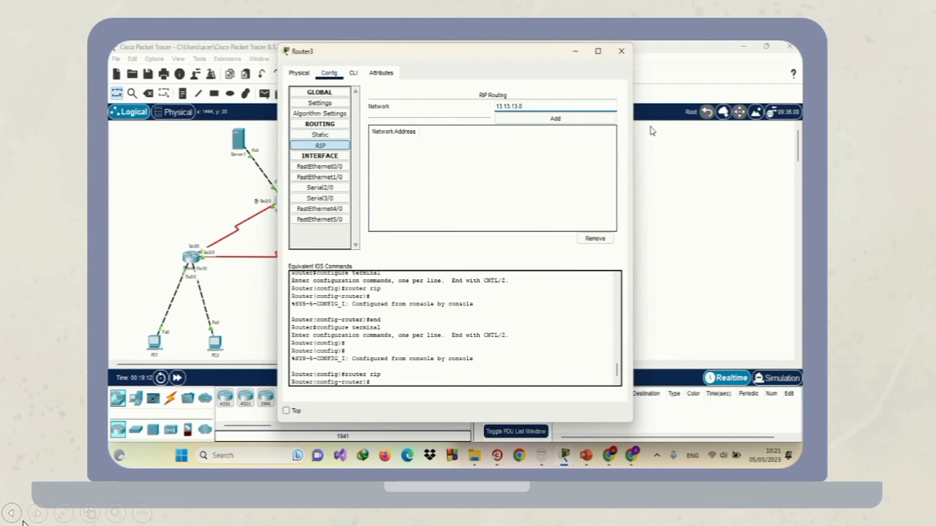
left_click(602, 119)
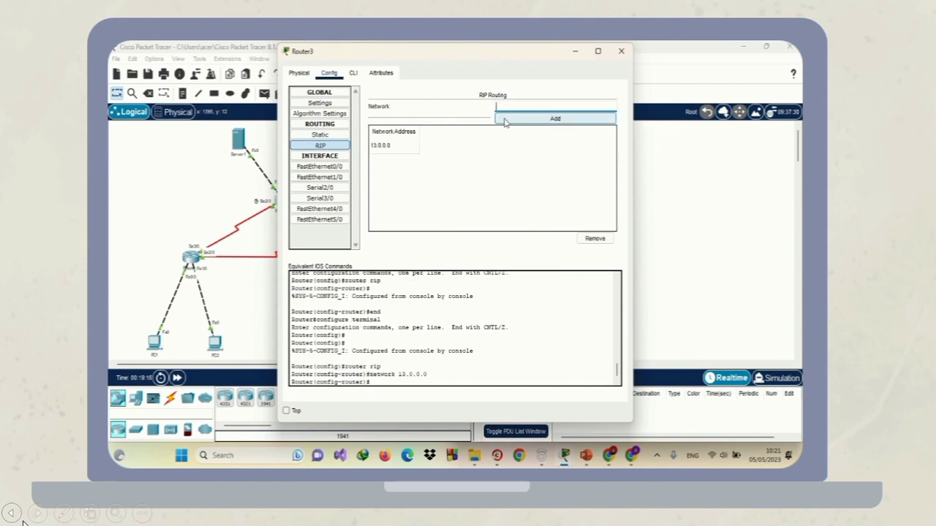
type("23.23.23.0")
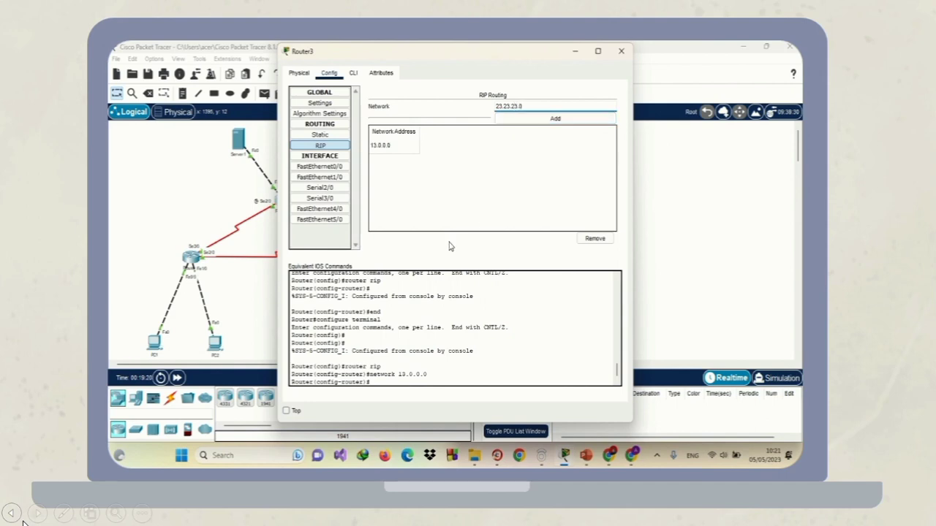
left_click(531, 119)
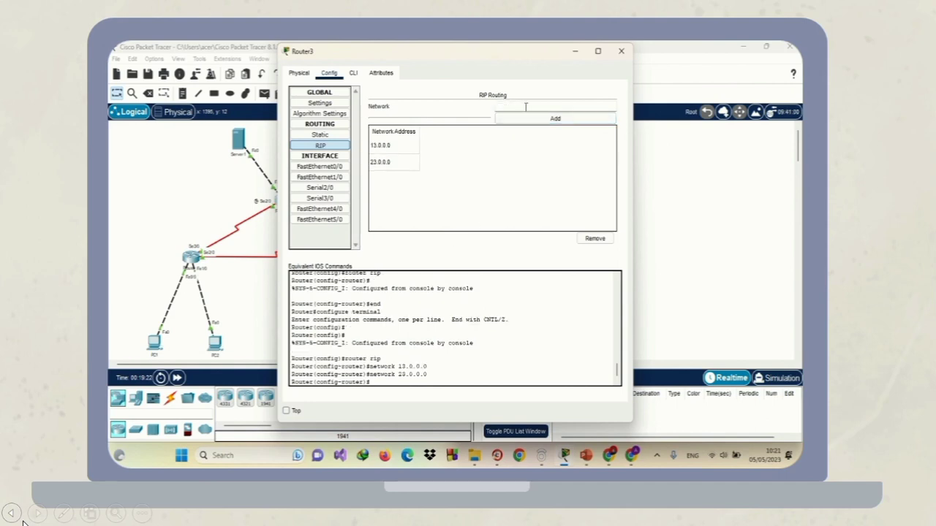
Add the 33.0.0.0 and 43.0.0.0 networks to Router3's RIP routing.
type("33.33.33.")
type("3")
left_click(531, 119)
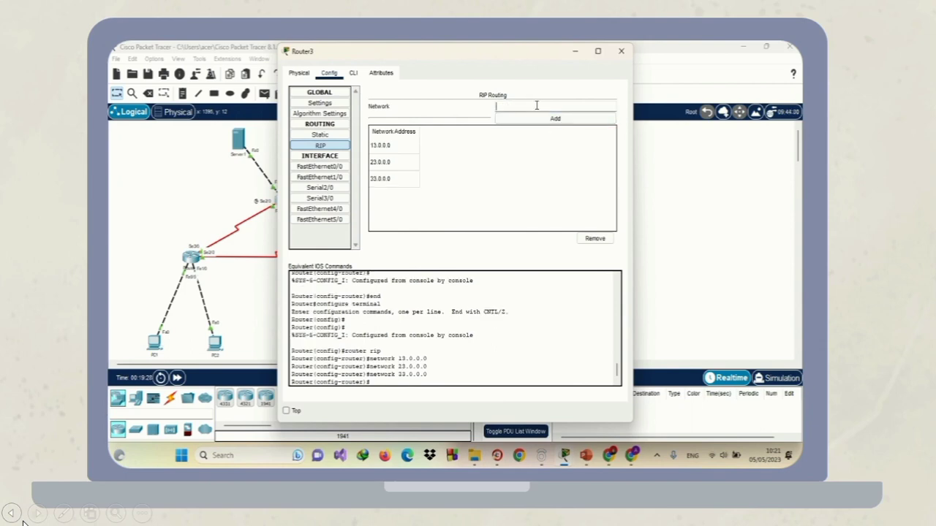
type("43.43.43.")
type("43")
left_click(542, 119)
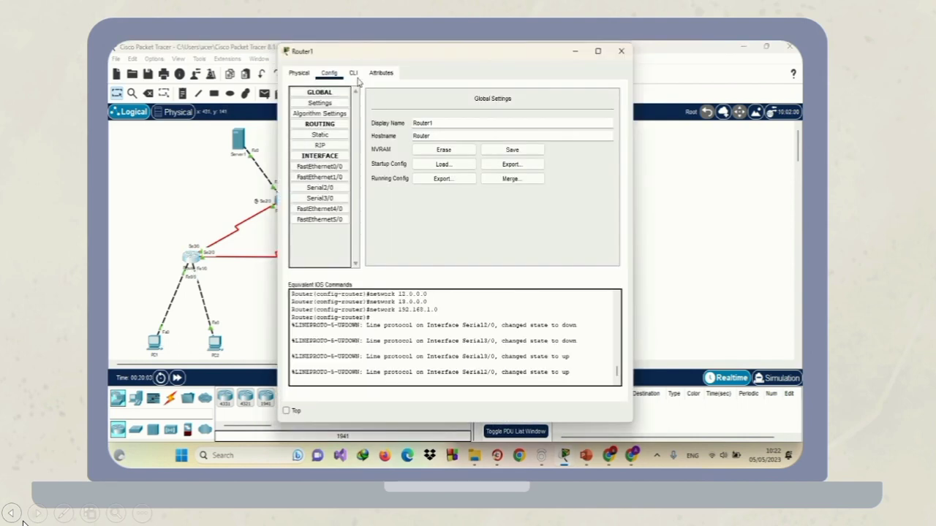
In Router1's command line, disable RIP auto-summary with no auto-summary and enter the version command.
left_click(354, 74)
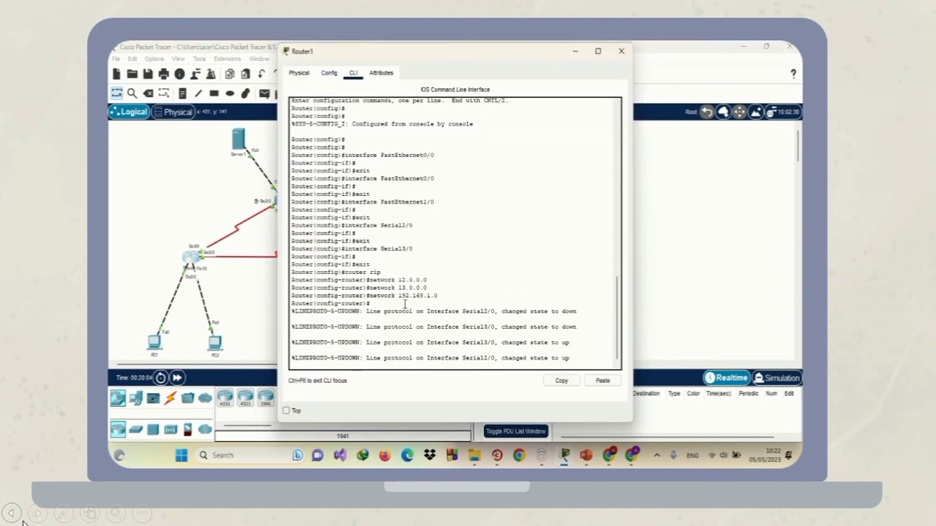
key("Return")
type("no")
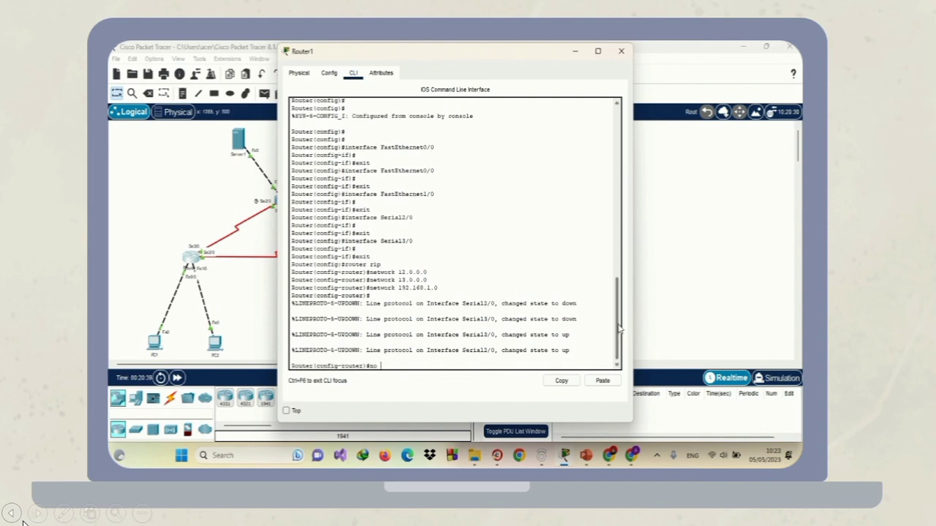
type(" auto-summary")
key("Return")
type("version")
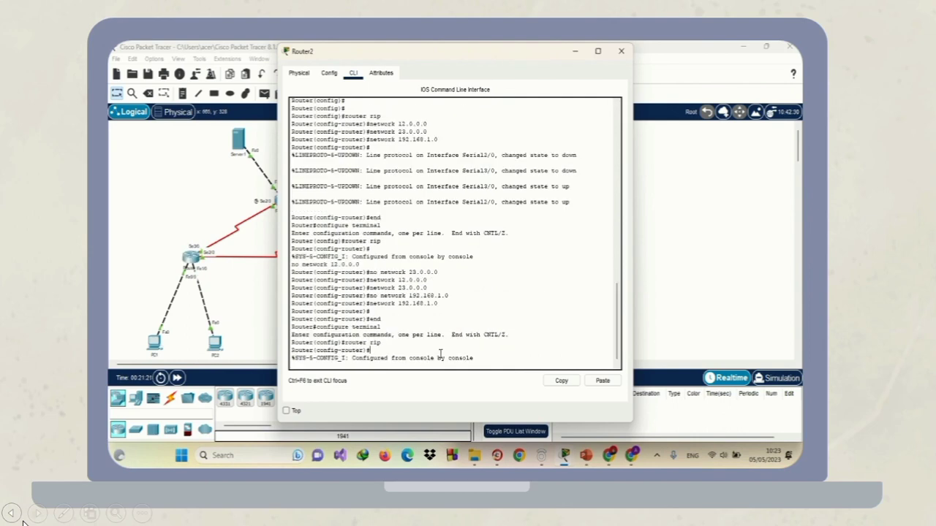
In Router2's command line, disable RIP auto-summary with no auto-summary and set RIP to version 2.
key("Return")
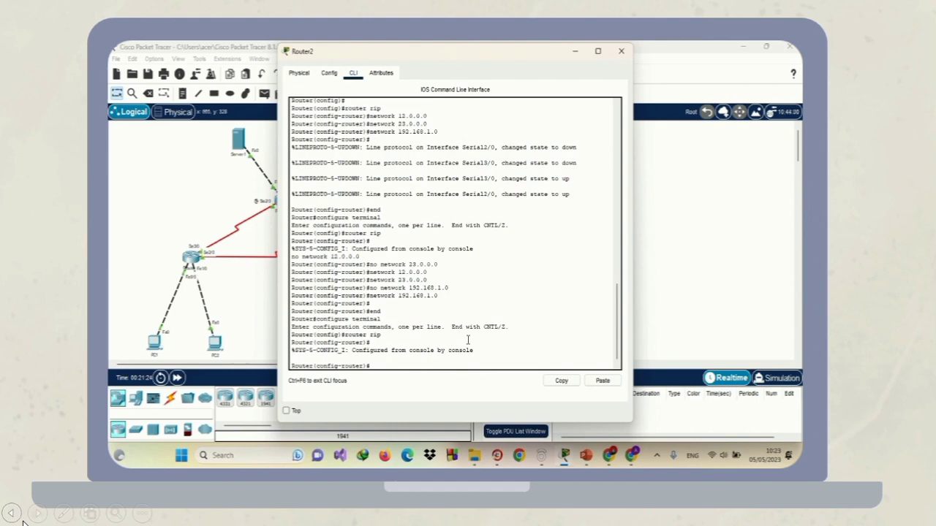
type("no auto-summary")
key("Return")
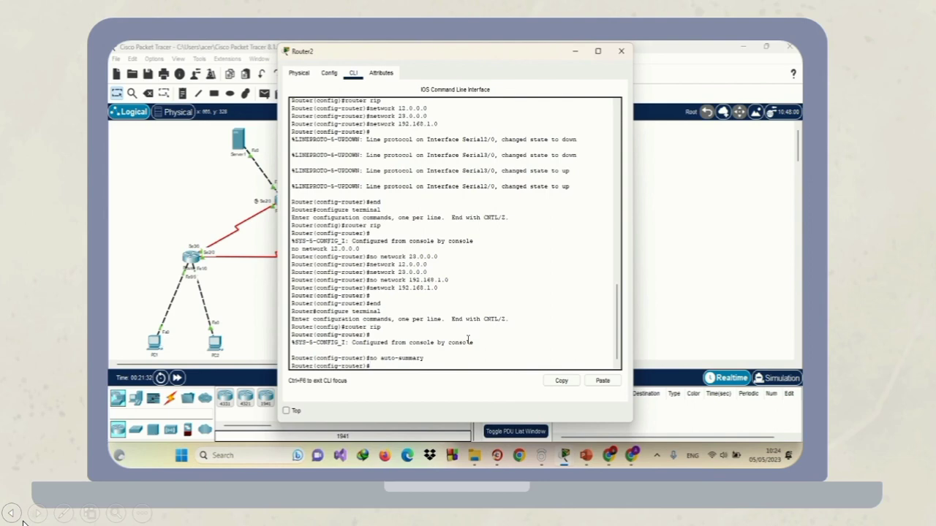
type("version 2")
key("Return")
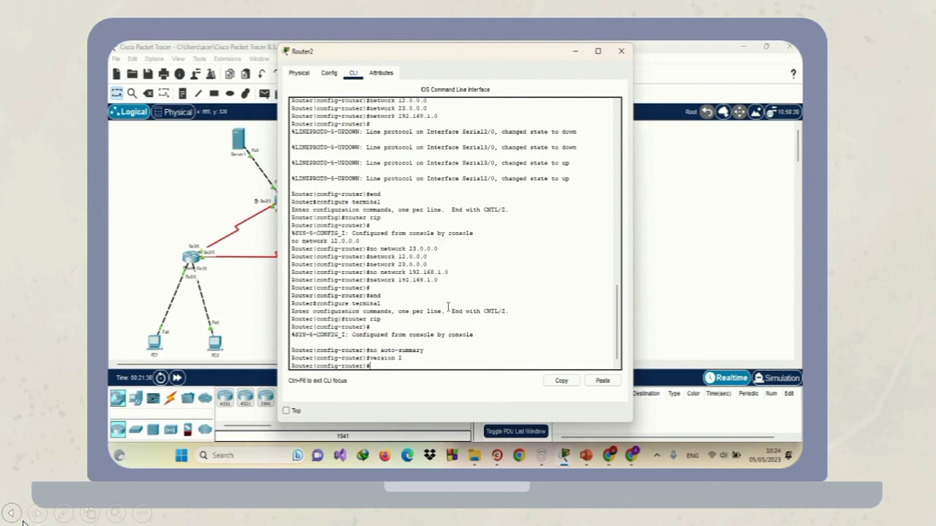
Check Router2's RIP routing settings and close its configuration window.
left_click(329, 73)
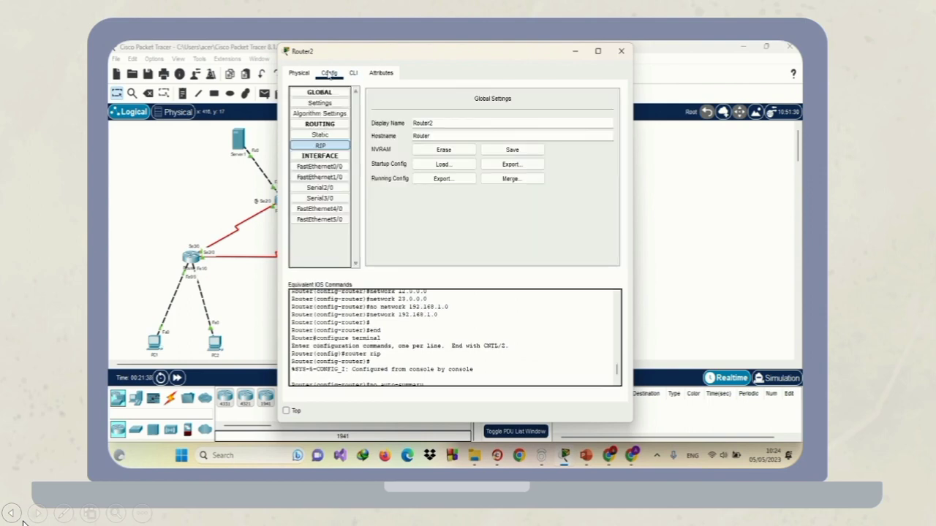
left_click(334, 149)
left_click(620, 52)
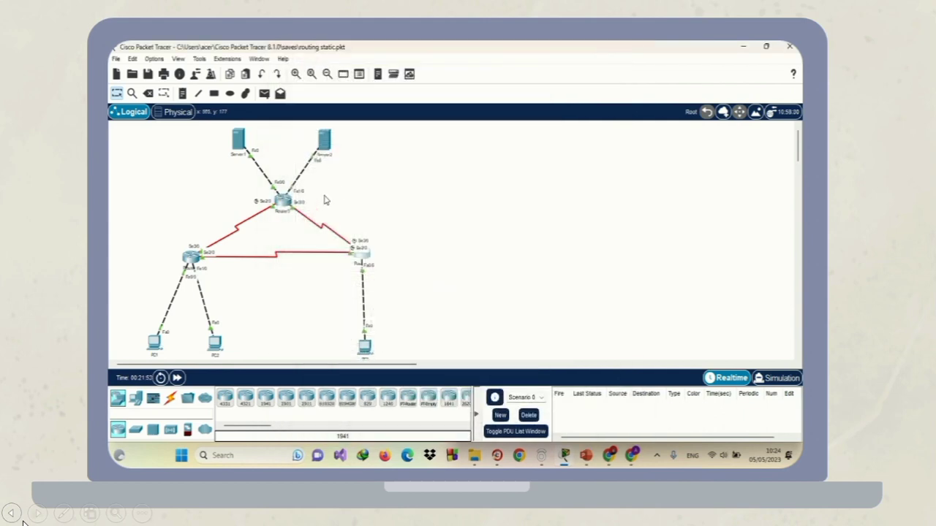
In Router3's command line, disable RIP auto-summary with no auto-summary and set RIP to version 2.
left_click(362, 252)
left_click(319, 145)
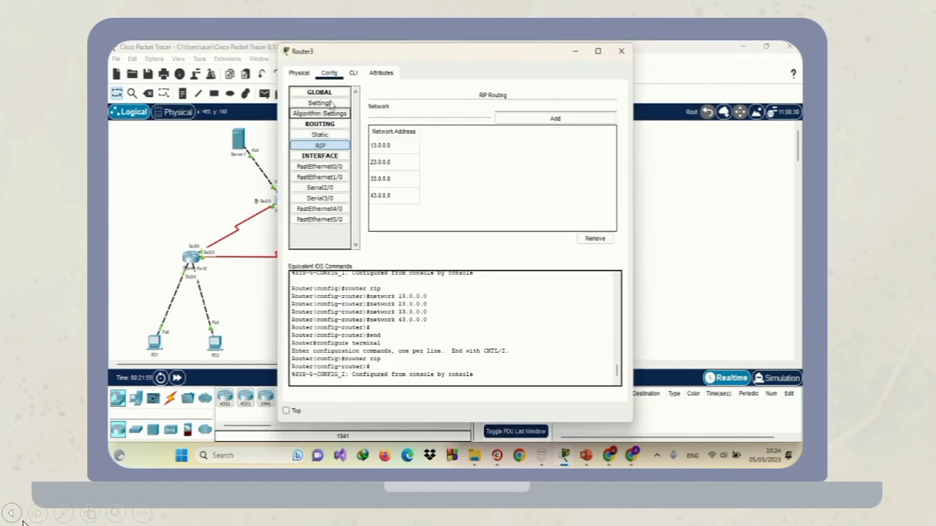
left_click(353, 73)
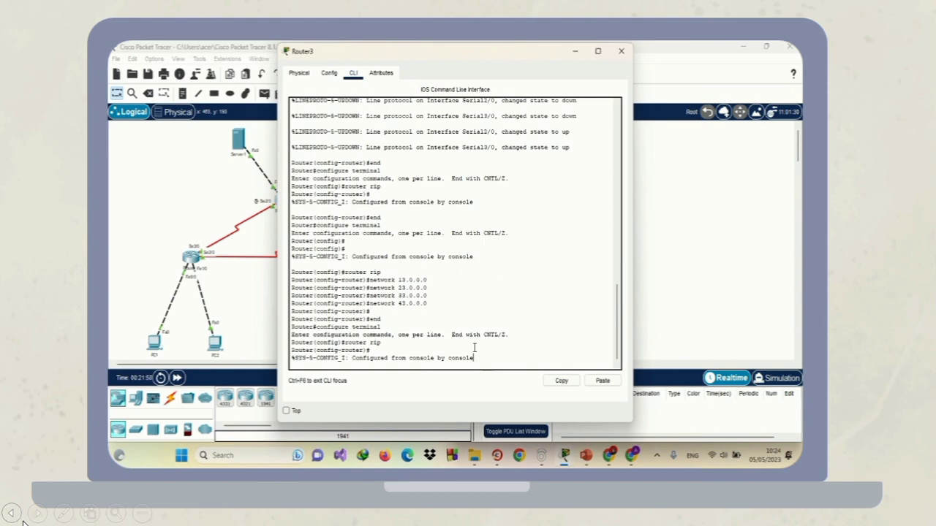
type("no auth")
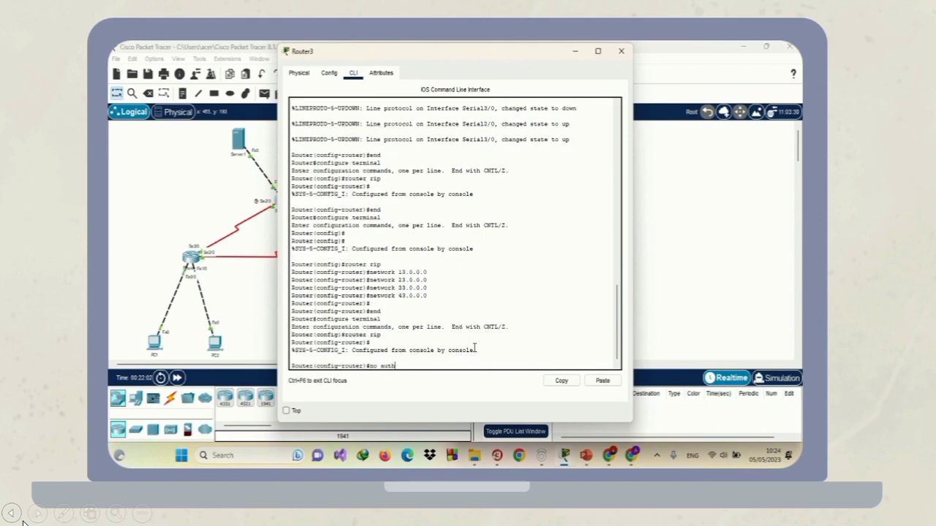
key("BackSpace")
type("o-summary")
key("Return")
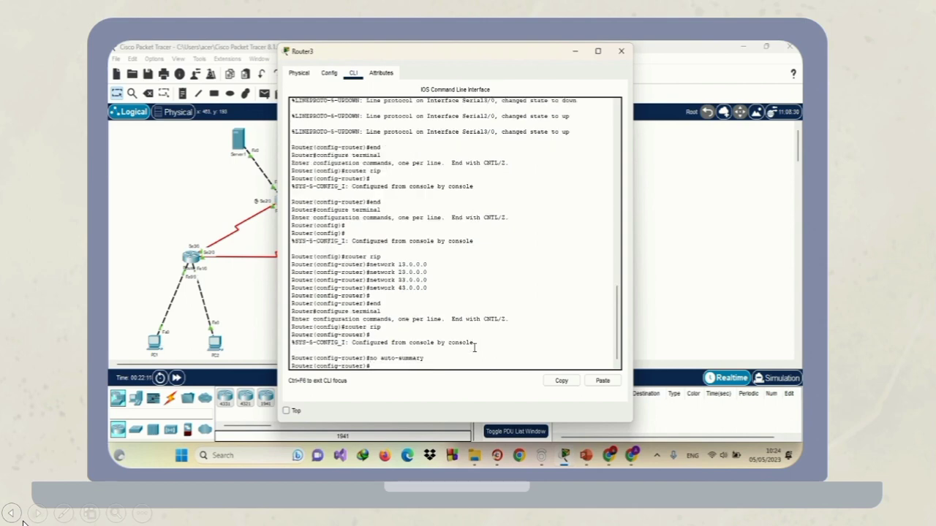
type("version 2")
key("Return")
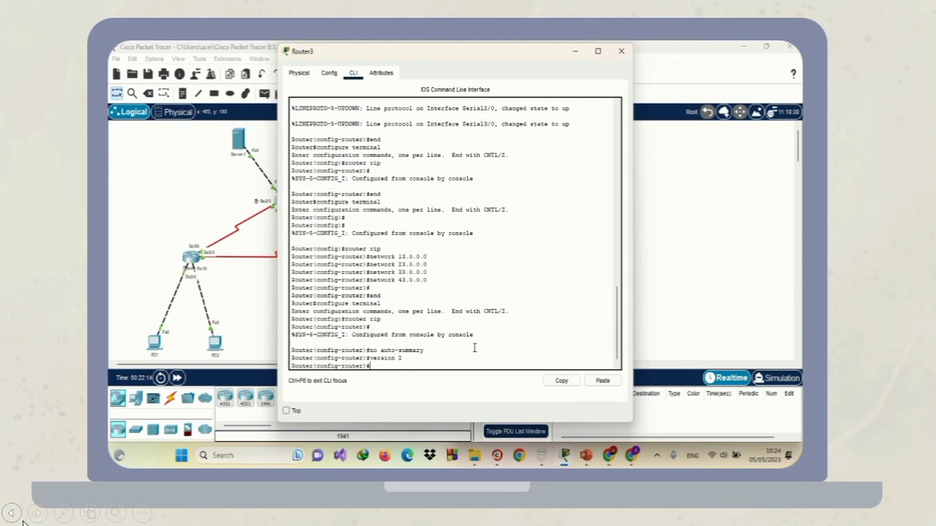
Check Router3's RIP routing settings and close its configuration window.
left_click(329, 73)
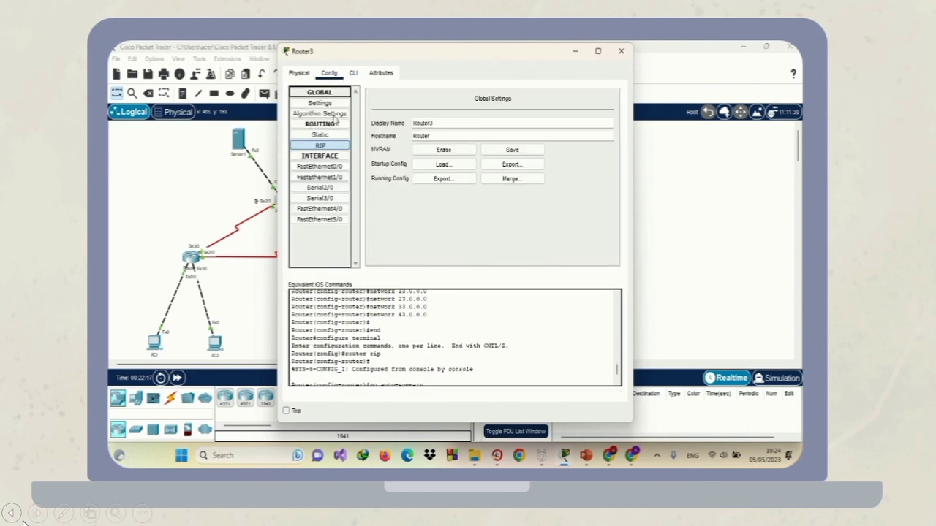
left_click(334, 146)
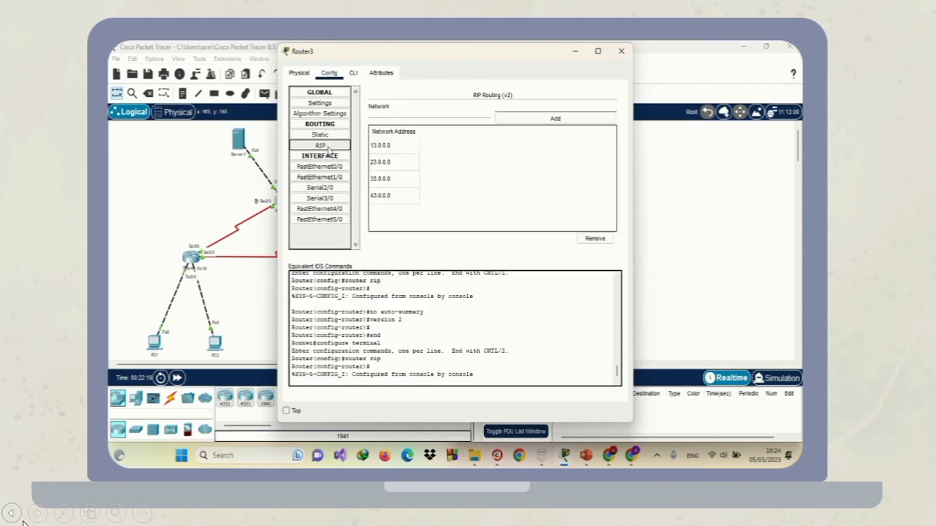
left_click(621, 51)
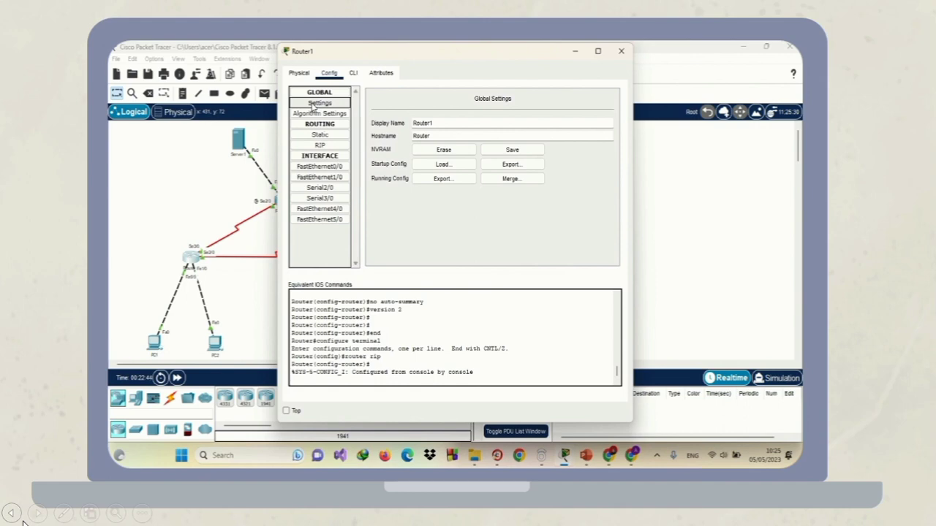
Save Router1's running configuration to NVRAM from its global settings and close its window.
left_click(313, 107)
left_click(540, 151)
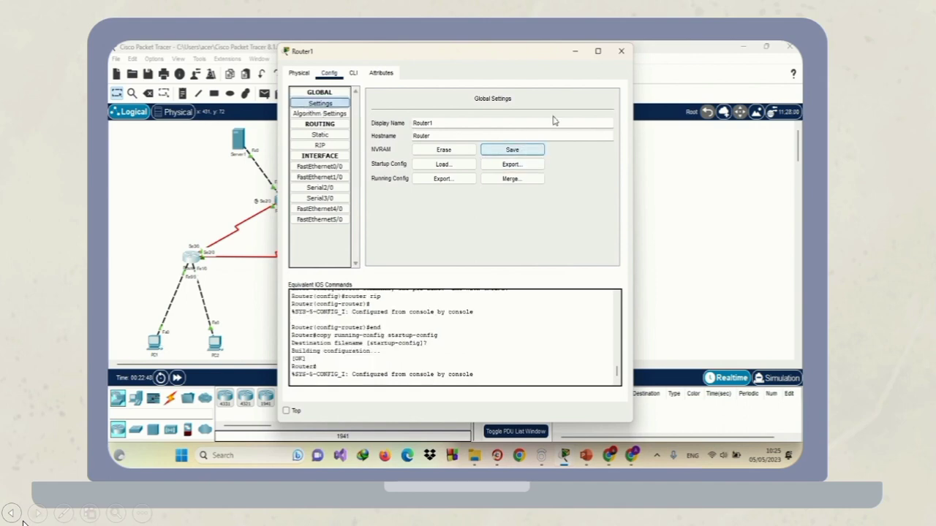
left_click(621, 51)
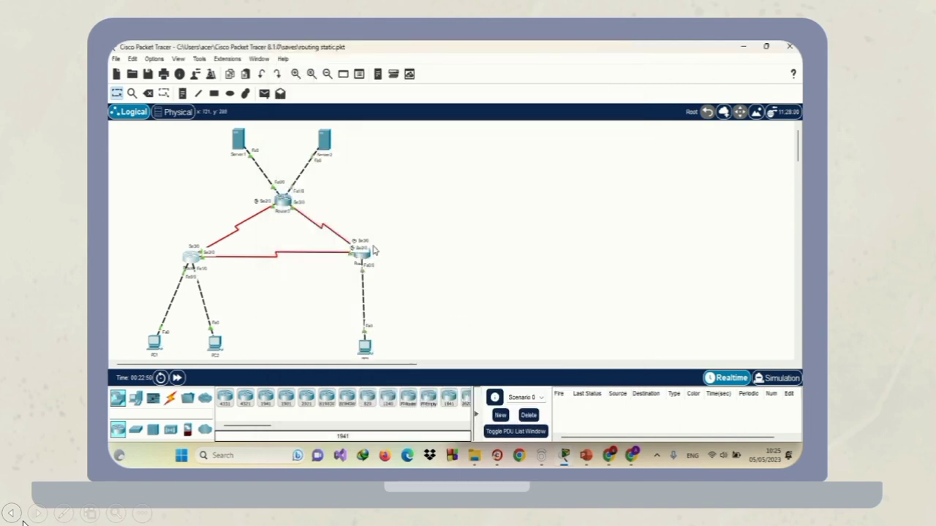
Save Router2's running configuration to NVRAM from its global settings and close its window.
left_click(360, 252)
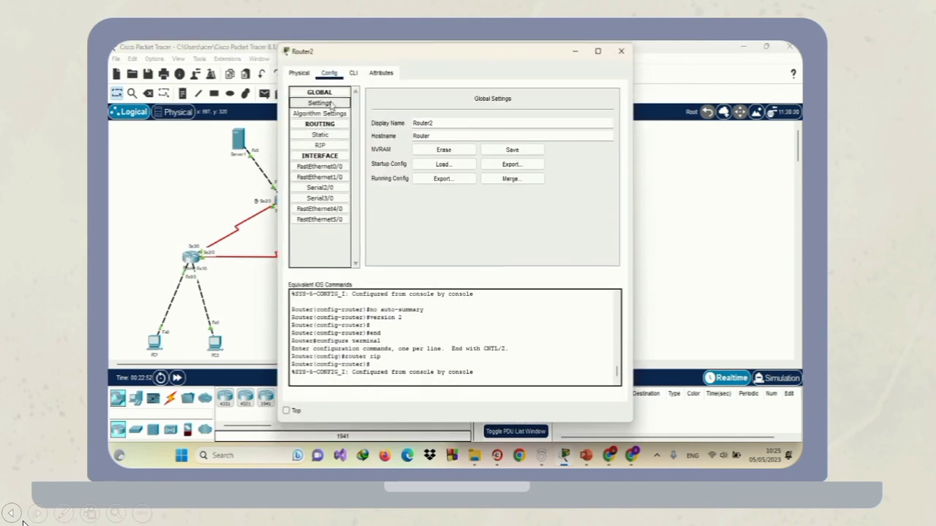
left_click(512, 150)
left_click(620, 51)
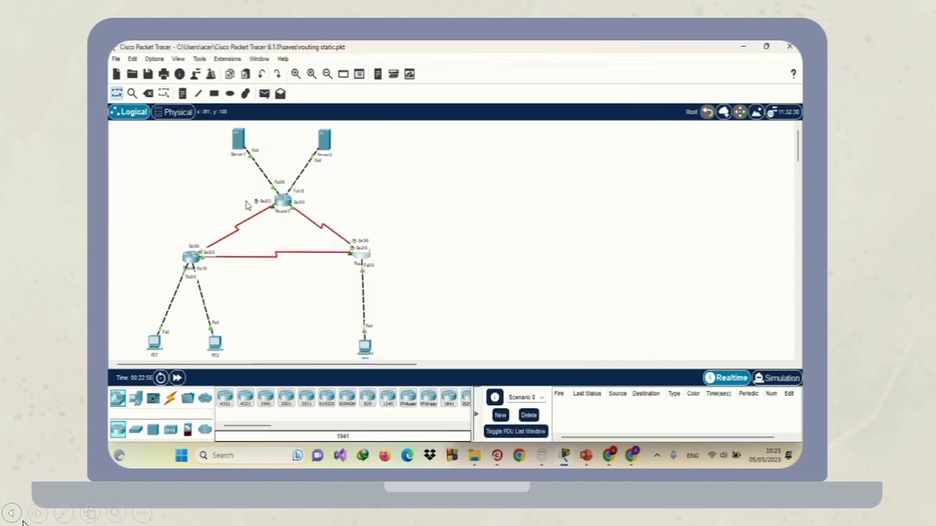
Save Router3's running configuration to NVRAM from its global settings and close its window.
left_click(282, 202)
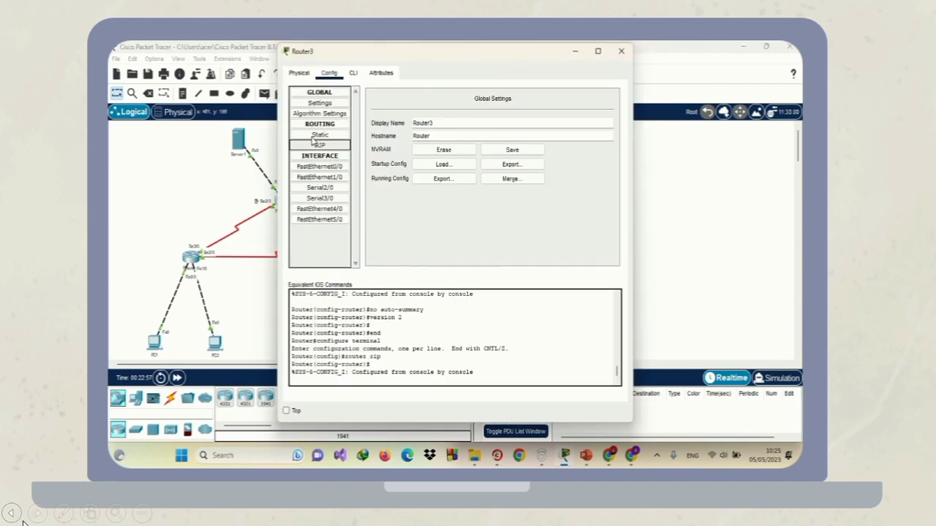
left_click(324, 103)
left_click(513, 150)
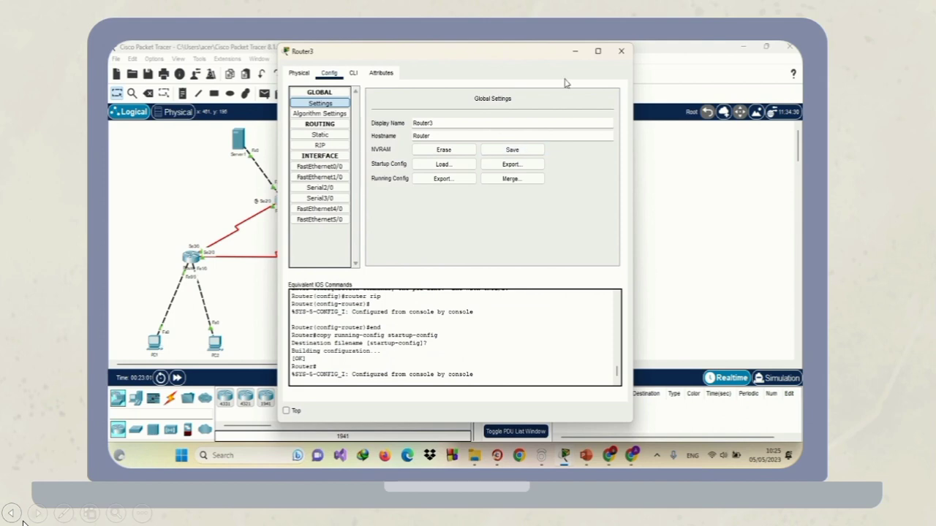
left_click(621, 51)
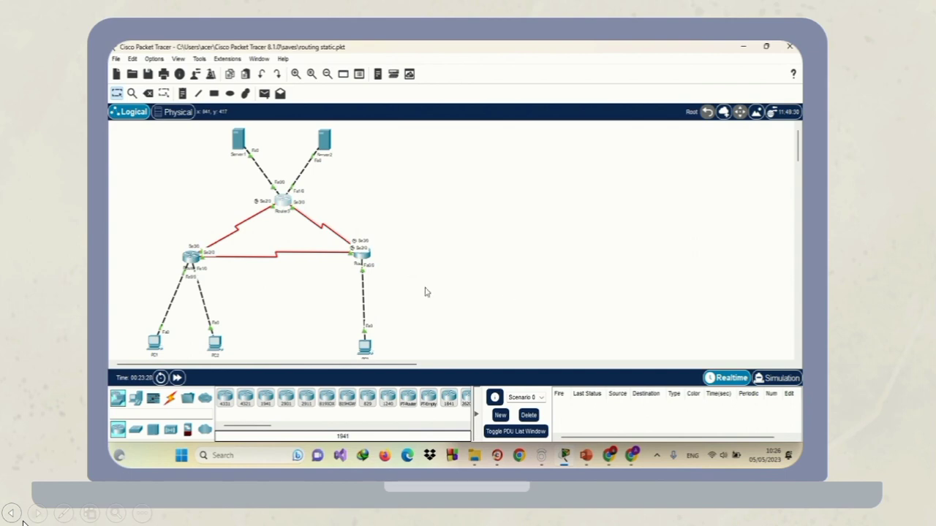
Power cycle all devices in the topology twice, confirming the restart each time.
left_click(160, 377)
left_click(475, 262)
left_click(160, 377)
left_click(476, 260)
Switch to the ROUTING DINAMIK guide in the browser and read the instructions for displaying each router's routing table.
left_click(609, 456)
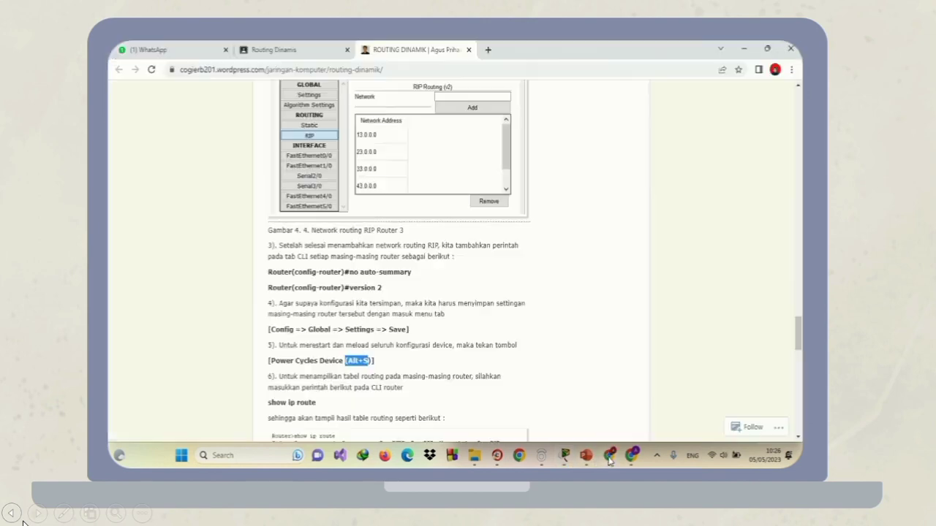
left_click(391, 386)
scroll(364, 327, "down", 2)
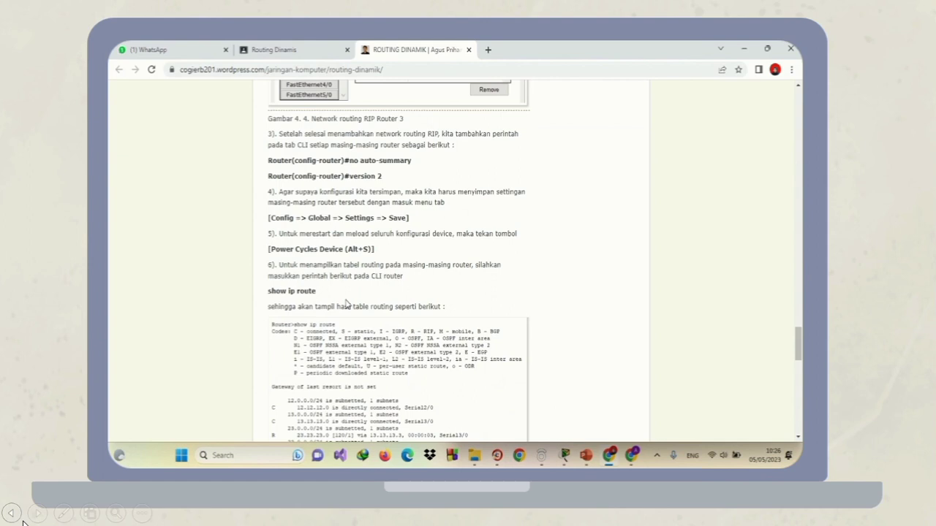
scroll(346, 303, "down", 1)
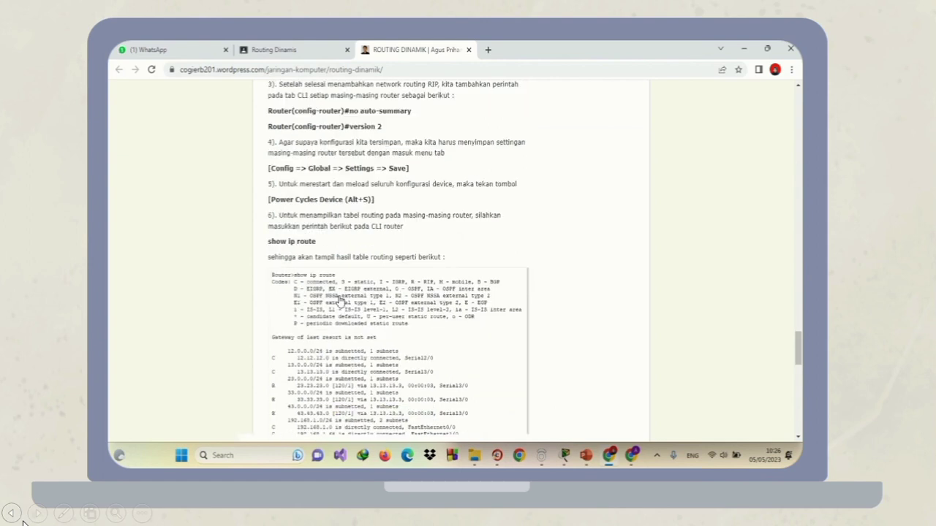
scroll(338, 300, "down", 1)
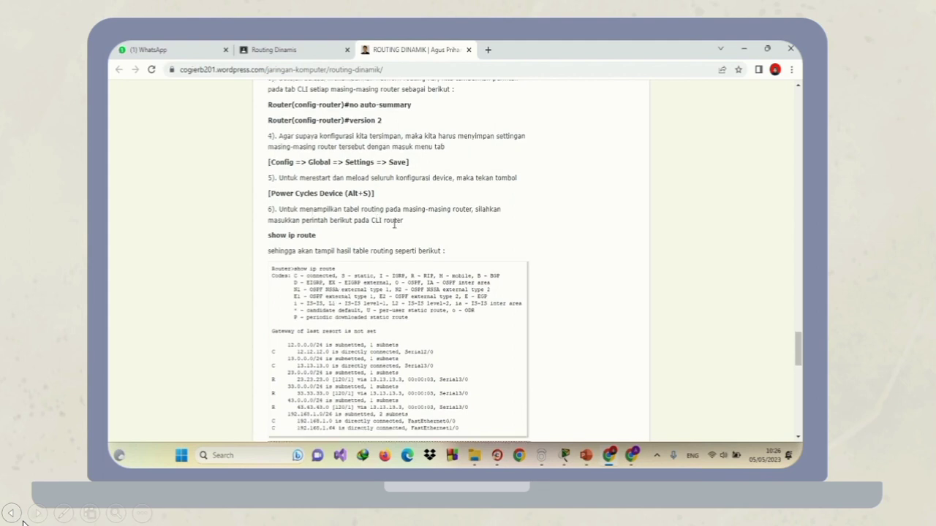
Switch back to Packet Tracer and, in Router1's command line, exit configuration mode and display the routing table with show ip route.
mouse_move(563, 458)
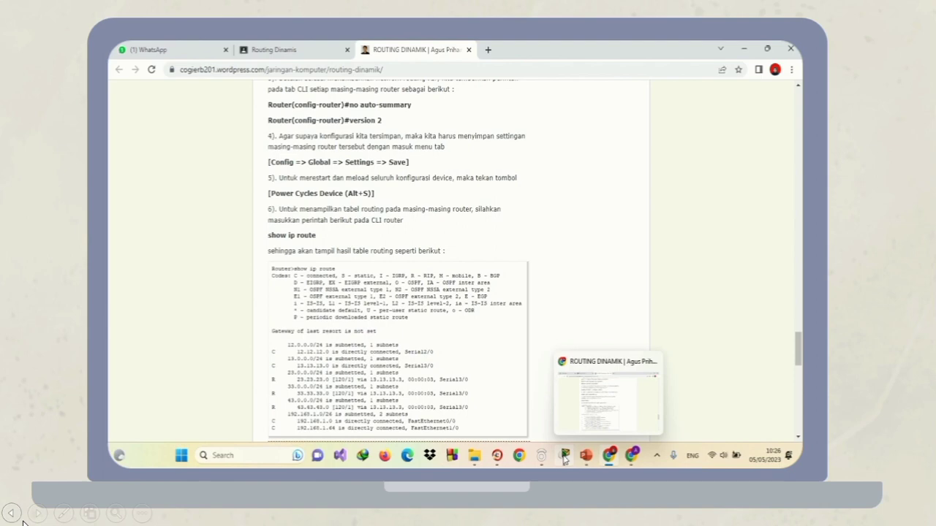
left_click(566, 395)
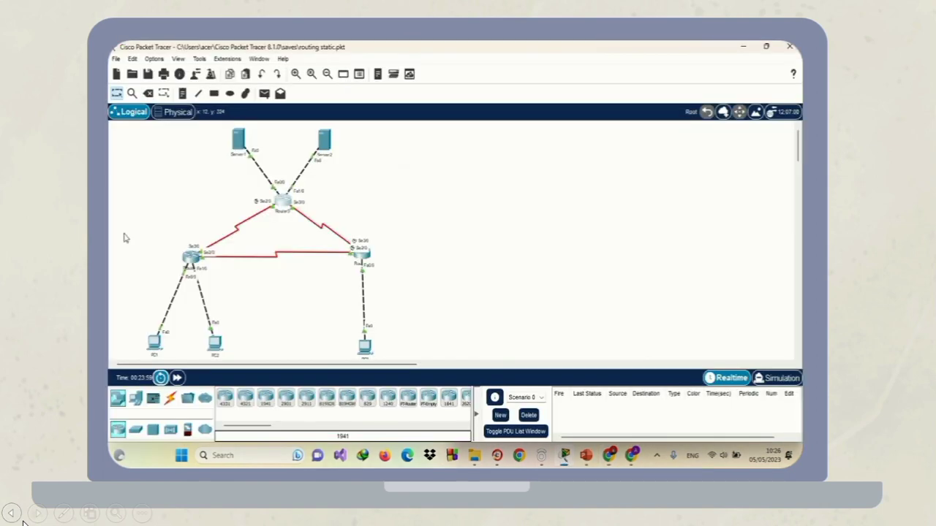
left_click(192, 257)
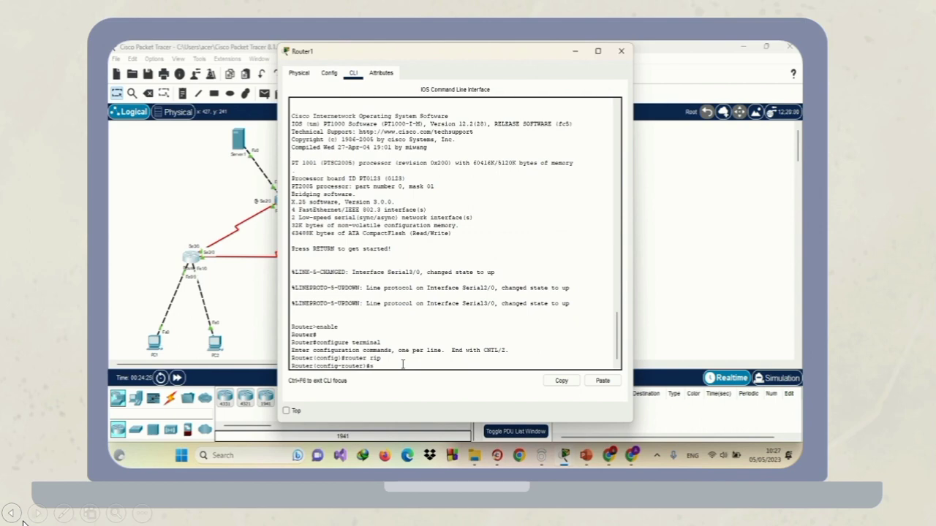
type("how ip")
type(" router")
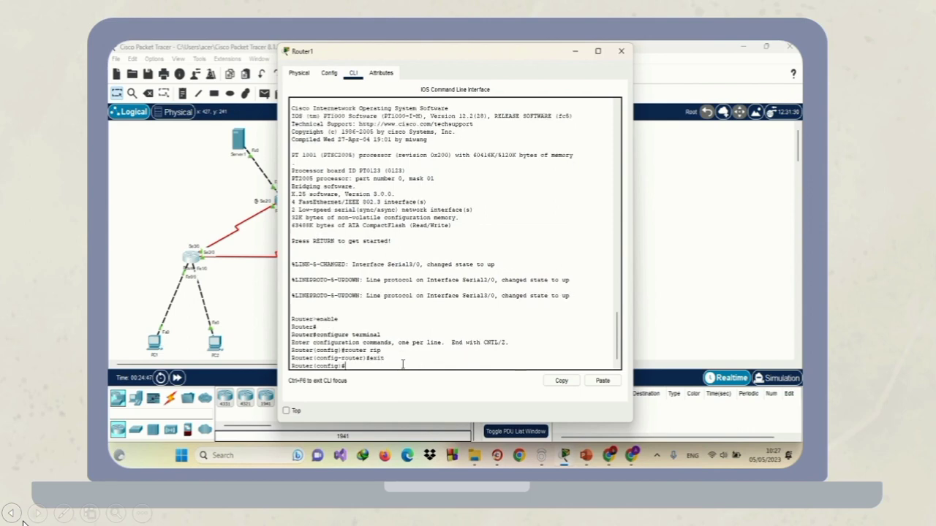
type("exit")
key("Return")
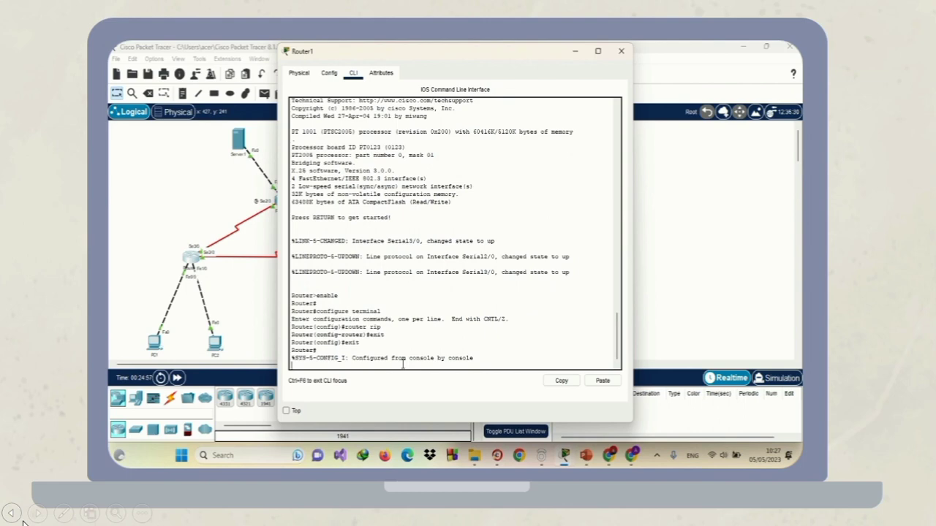
type("show ip route")
key("Return")
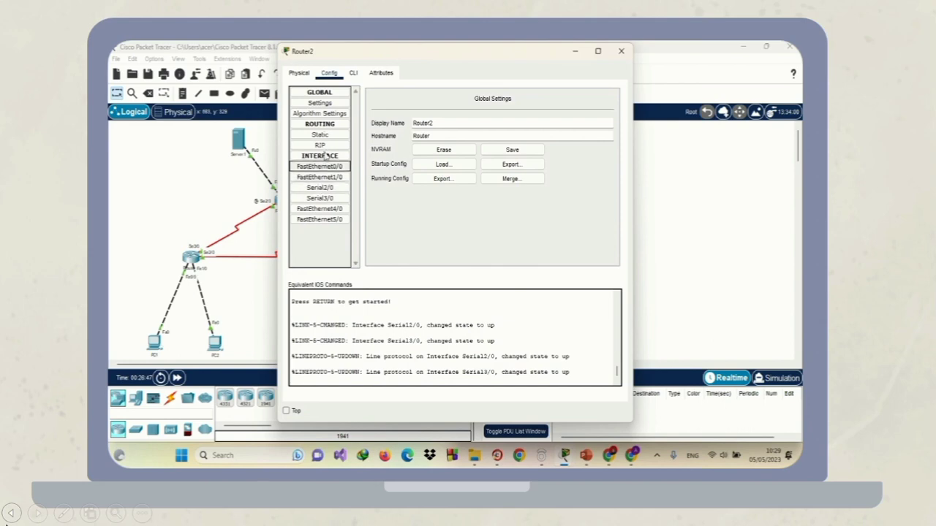
In Router2's command line, display the routing table with show ip route, then close its window.
left_click(353, 73)
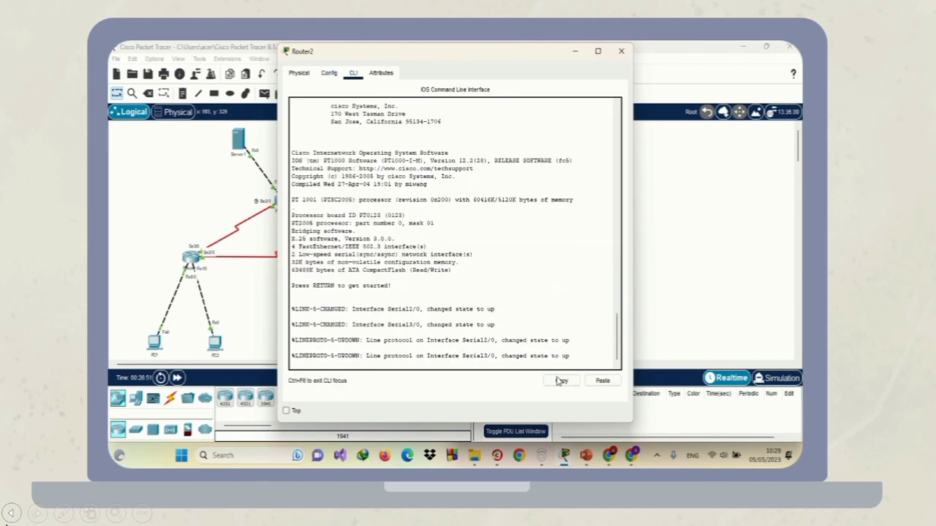
key("Return")
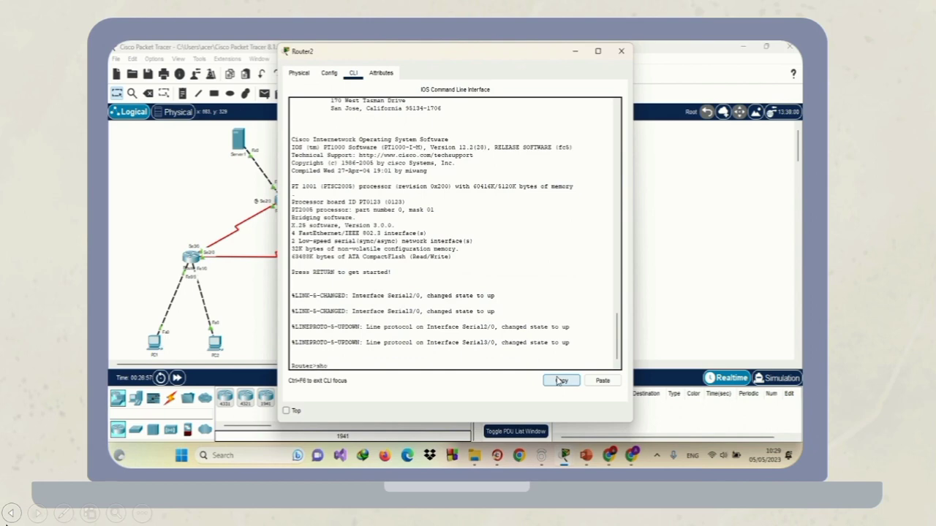
type("show ip r")
type("oute")
key("Return")
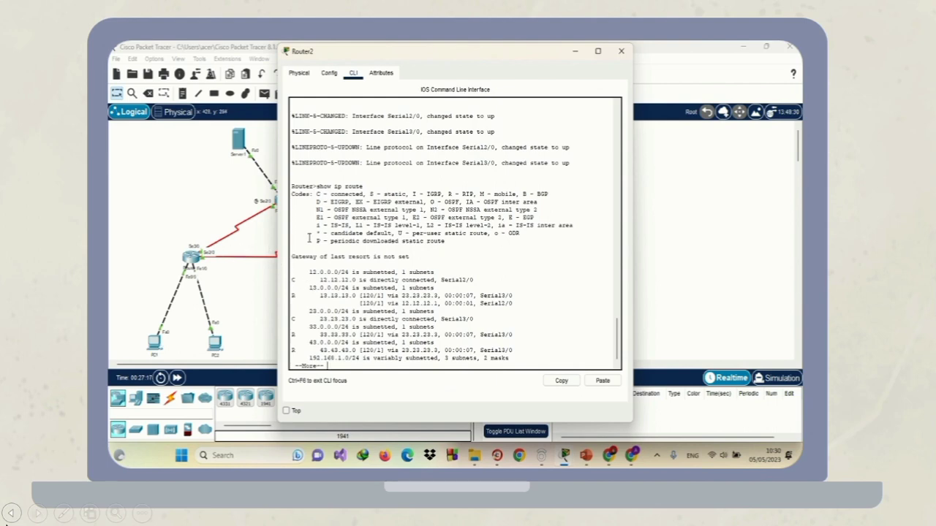
left_click(621, 51)
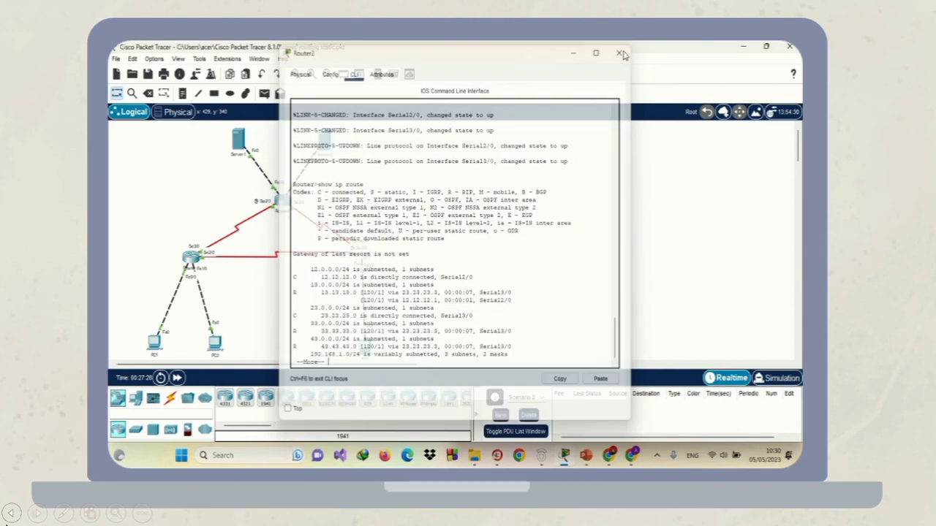
In Router3's command line, display the routing table with show ip route, then close its window.
left_click(300, 203)
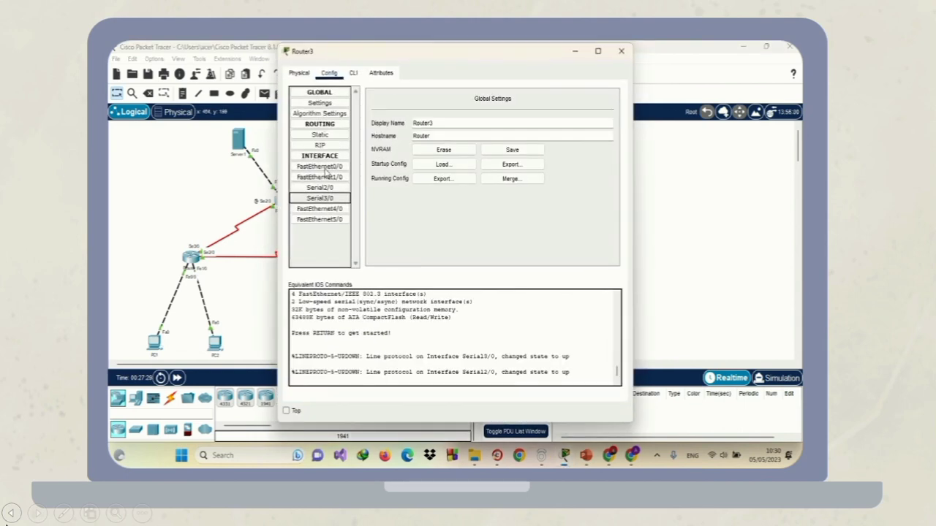
left_click(353, 73)
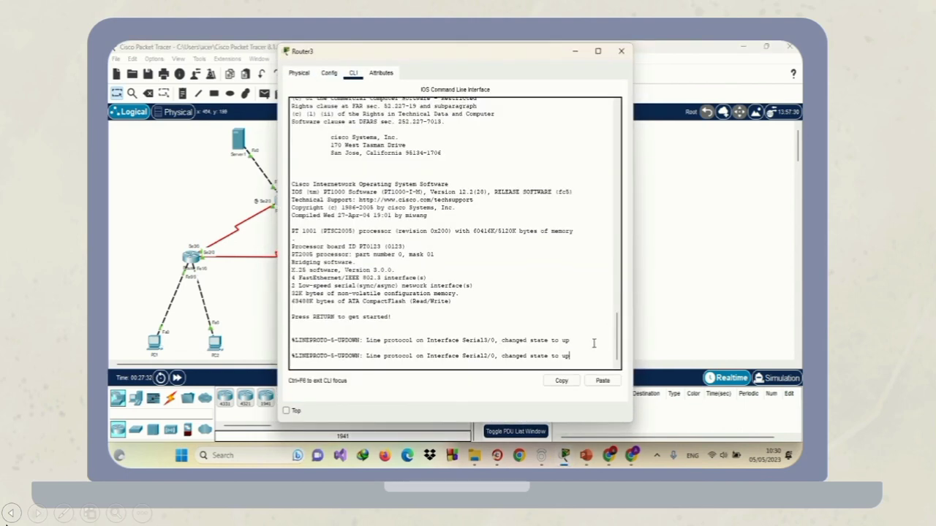
key("Return")
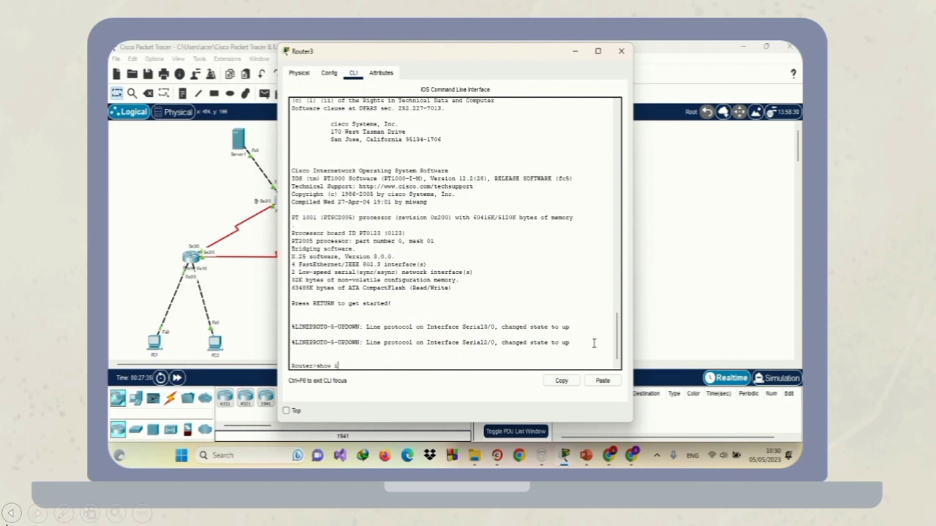
type("show ip route")
key("Return")
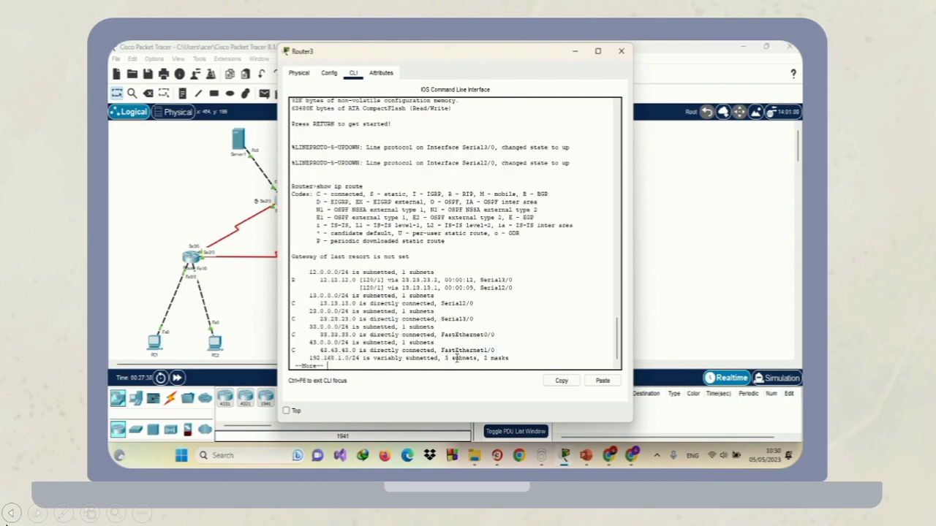
left_click(619, 58)
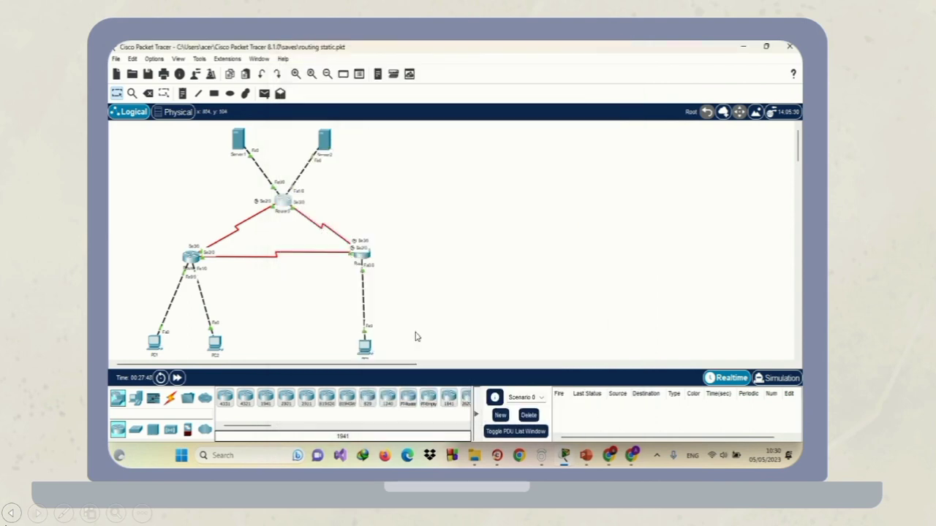
Switch the network to Simulation mode and check the IPv4 event filters for ICMP.
left_click(777, 378)
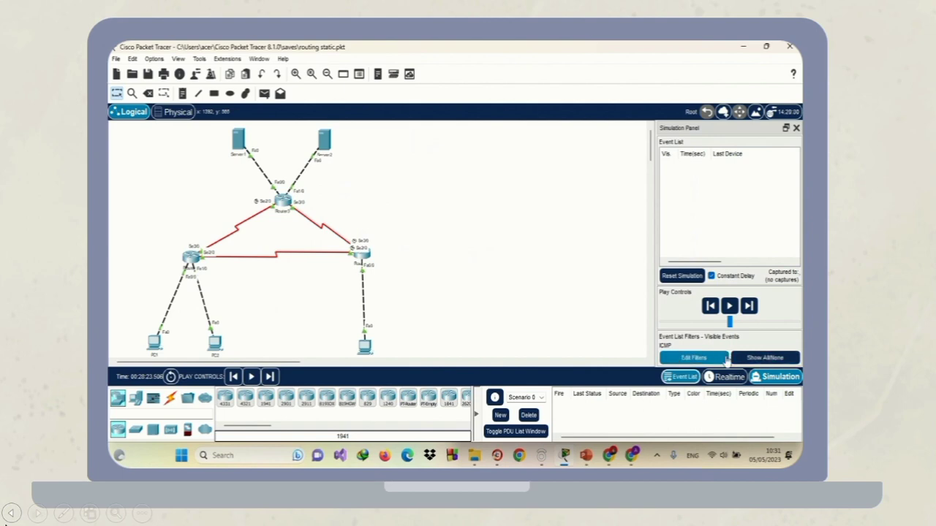
left_click(726, 359)
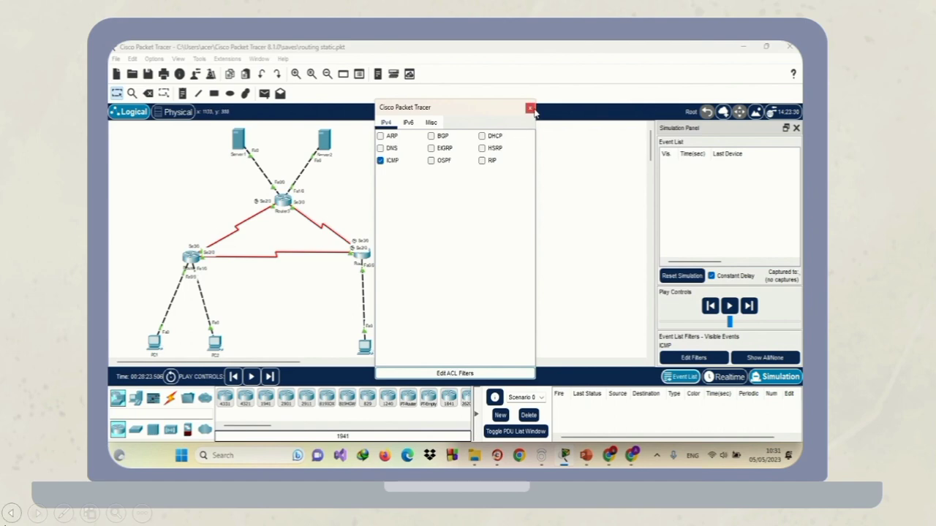
left_click(530, 109)
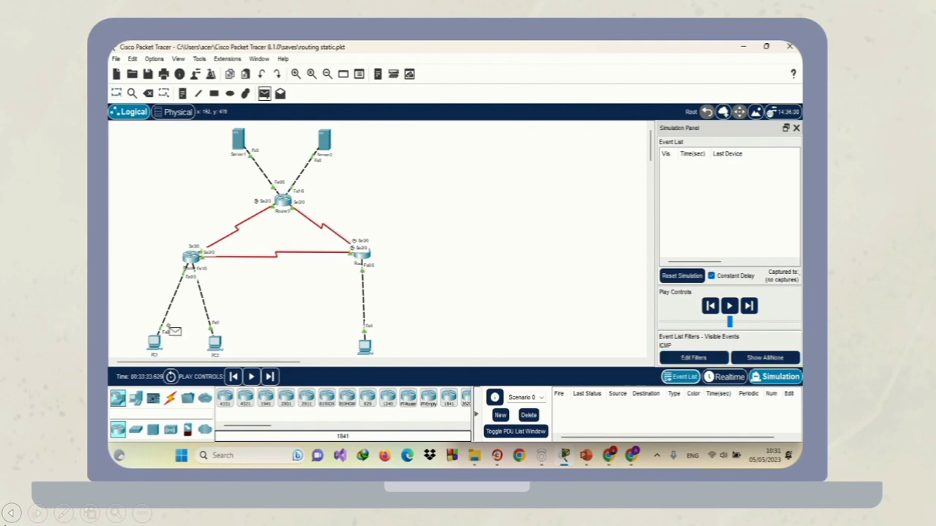
Send a simple PDU from PC1 to PC2, advancing it event by event until the reply returns, then delete the scenario.
left_click(153, 344)
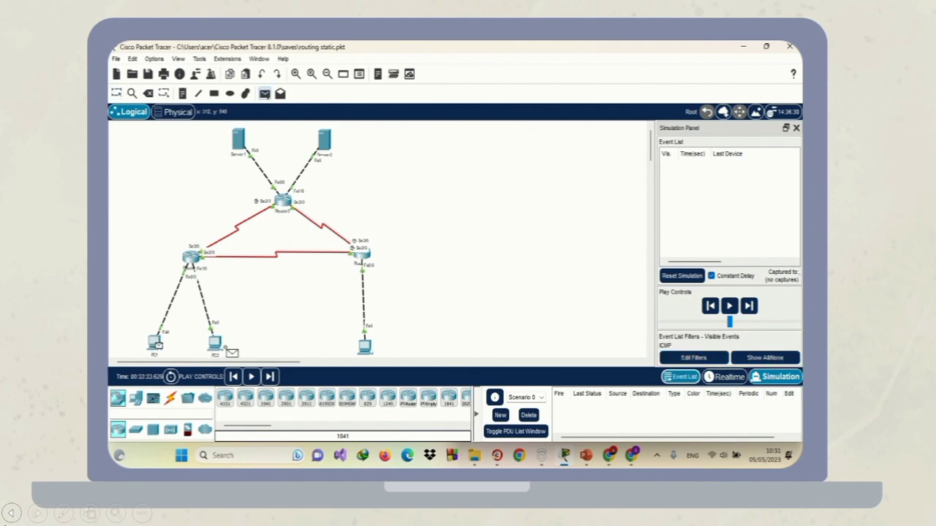
left_click(216, 344)
left_click(760, 307)
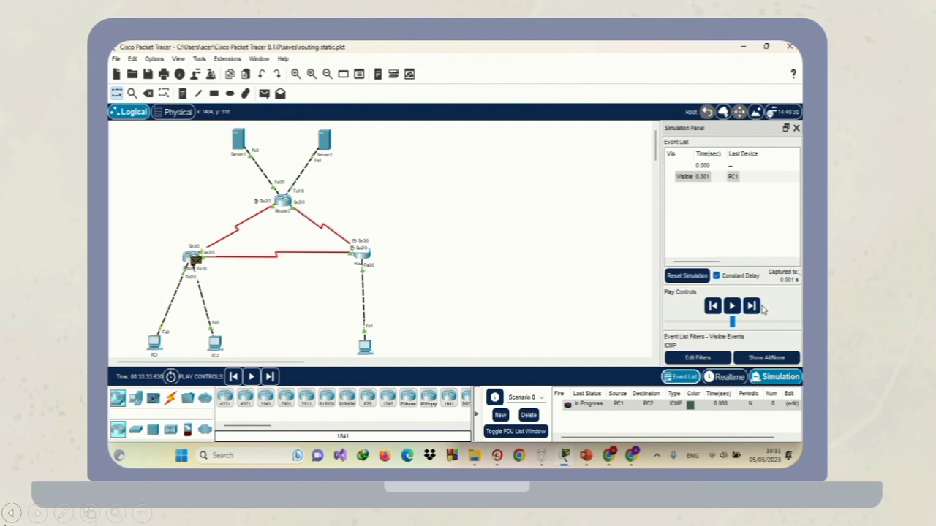
left_click(754, 307)
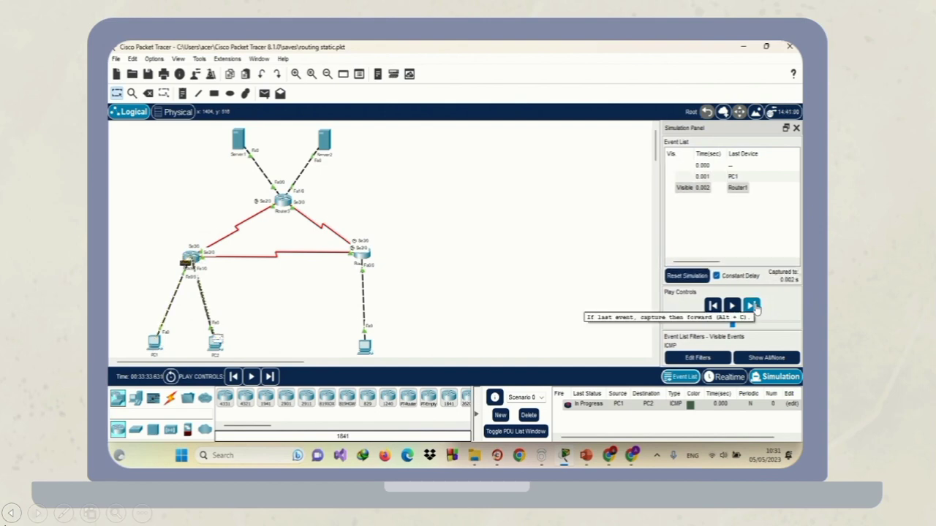
left_click(754, 307)
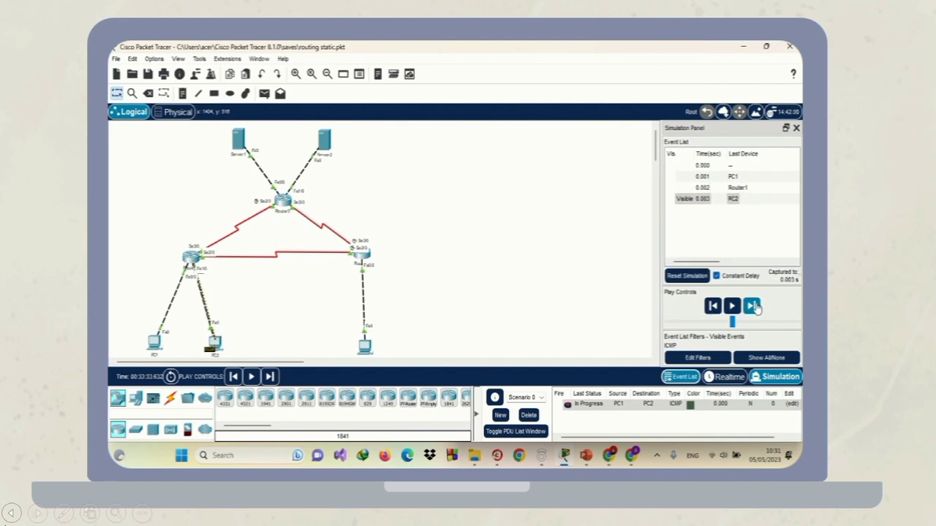
left_click(754, 307)
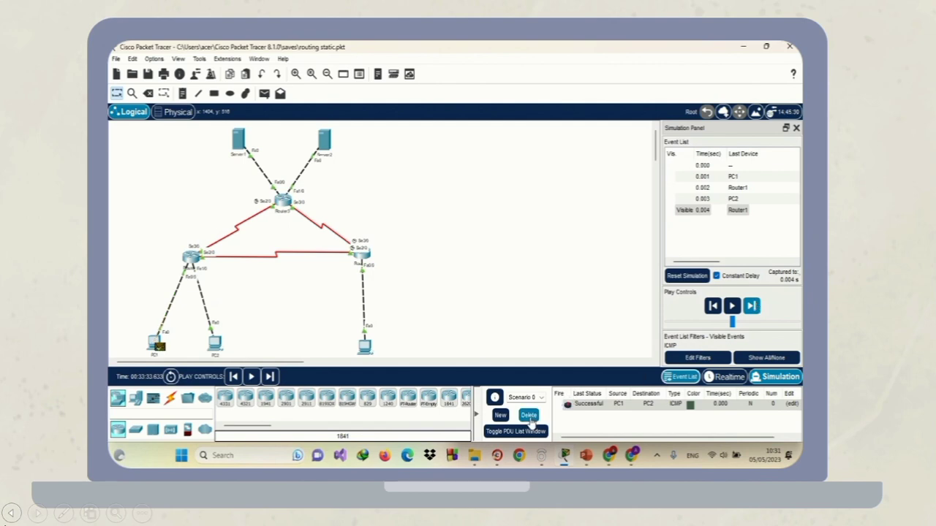
left_click(529, 415)
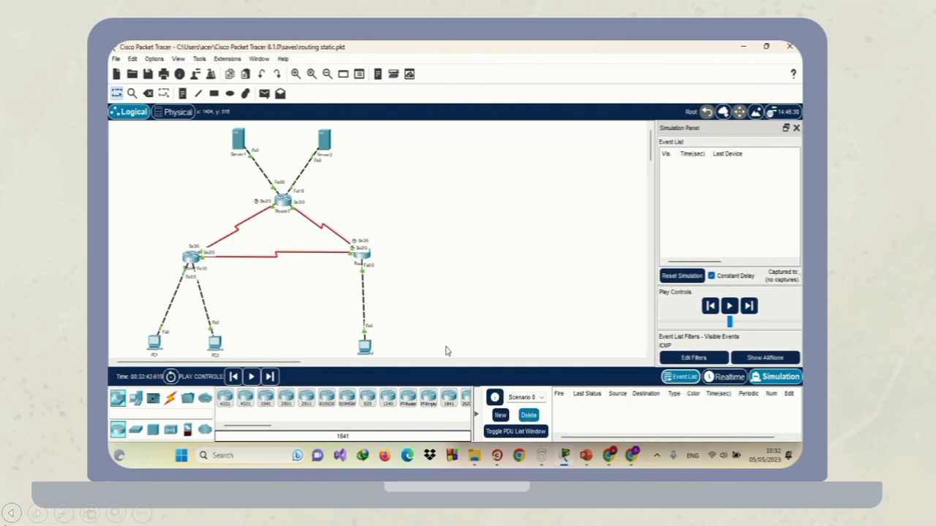
Switch to the browser guide, highlight the PC 1 to PC 3 packet test, and return to Packet Tracer.
left_click(609, 455)
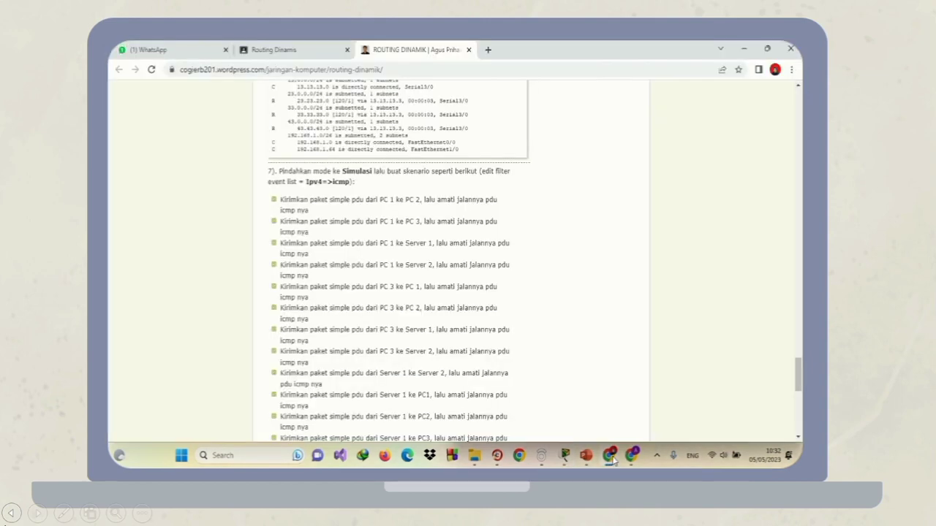
left_click_drag(378, 222, 432, 223)
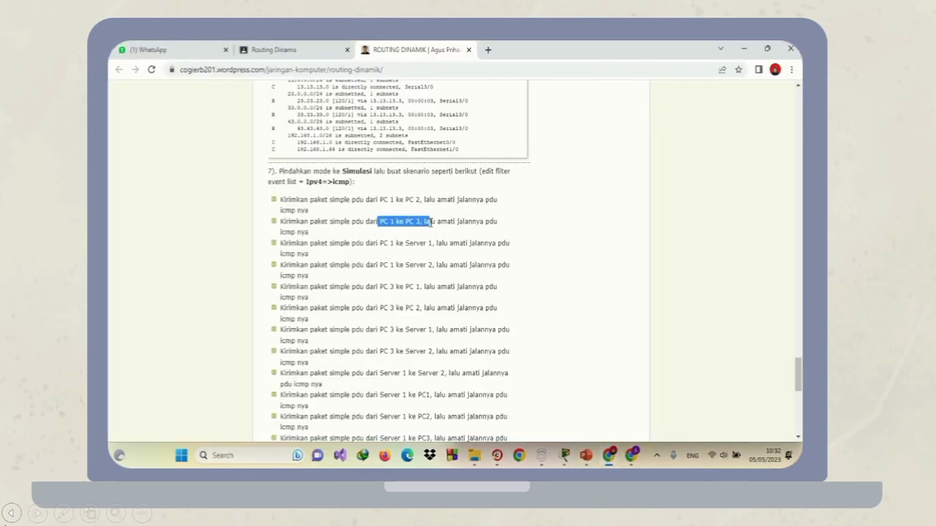
left_click(565, 455)
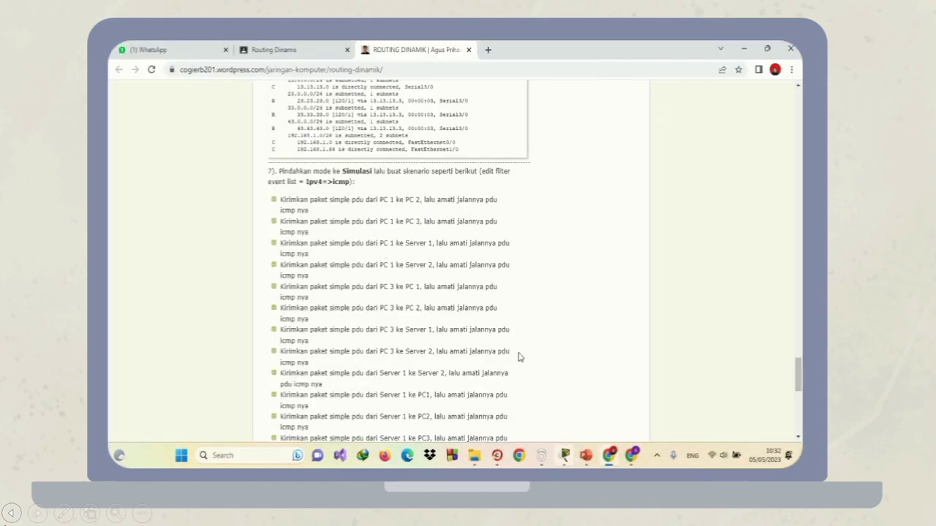
Send a simple PDU from PC1 to PC3, advancing it event by event until the reply returns, then delete the scenario.
left_click(364, 344)
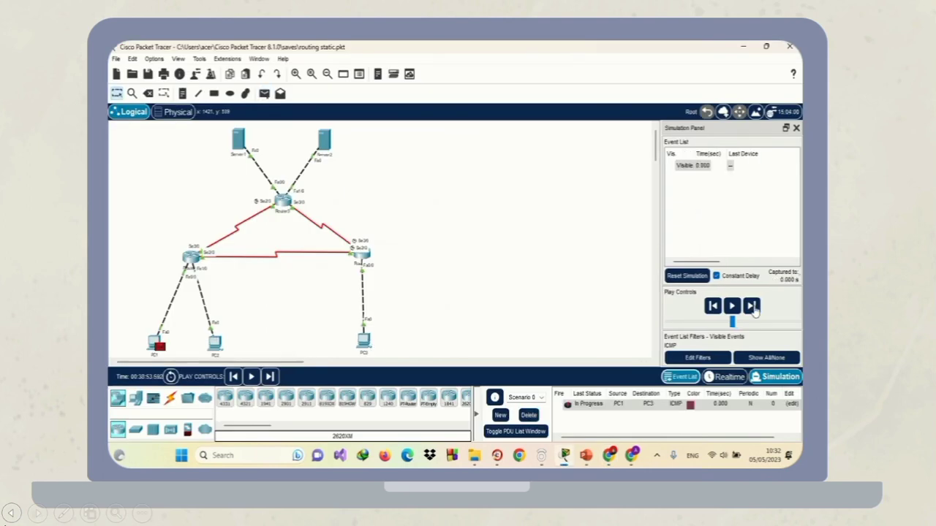
left_click(752, 307)
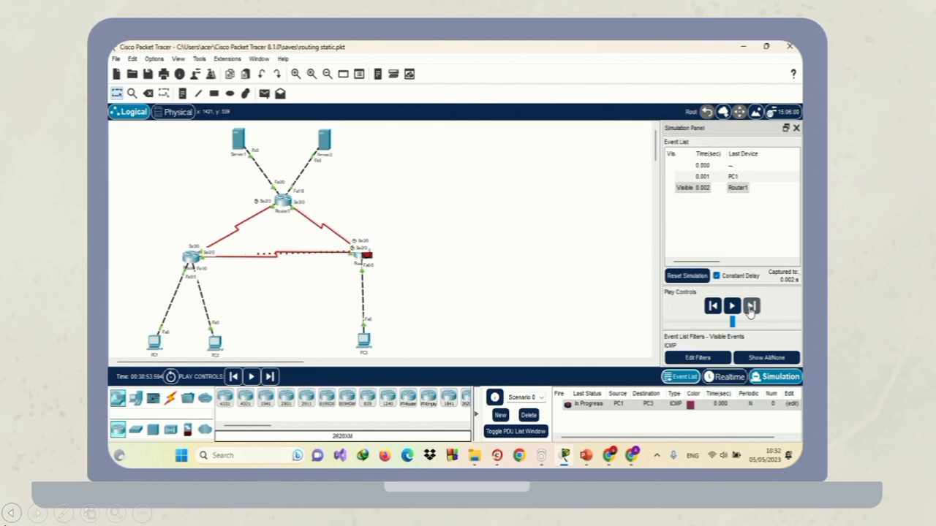
left_click(752, 307)
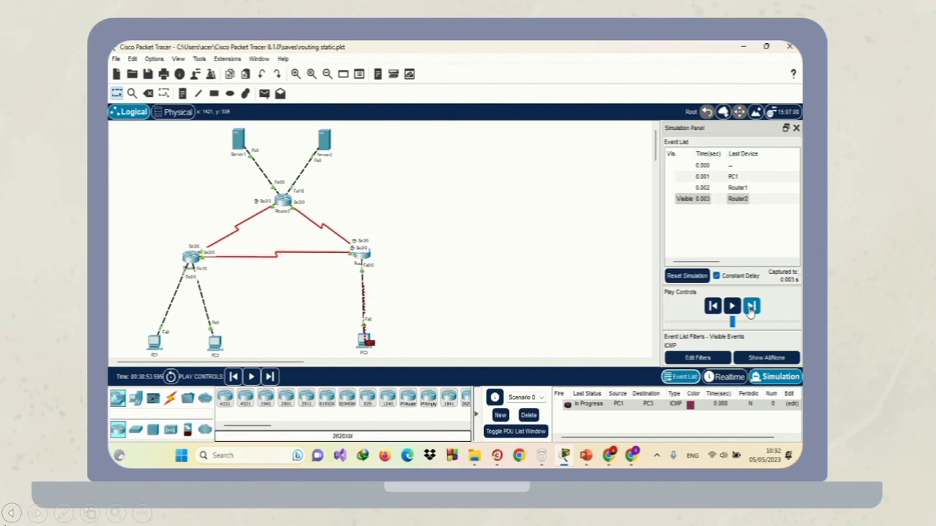
left_click(752, 307)
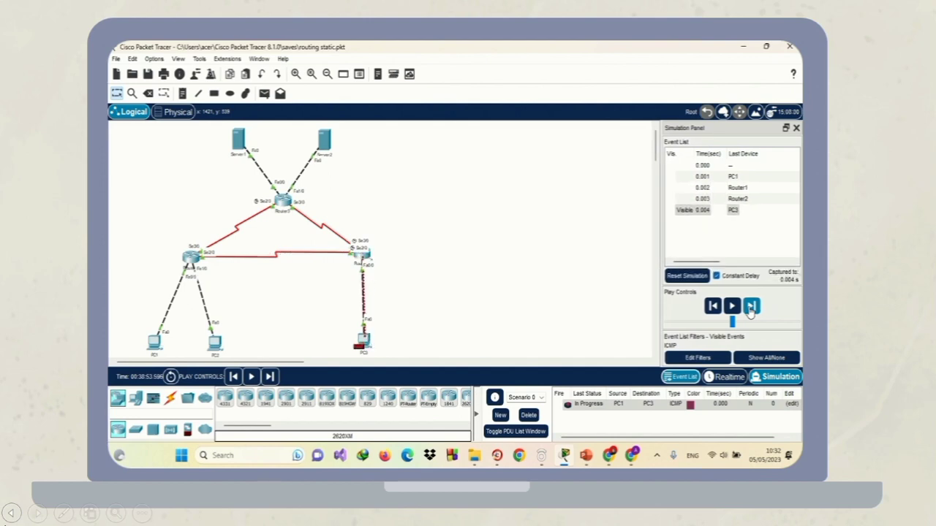
left_click(752, 307)
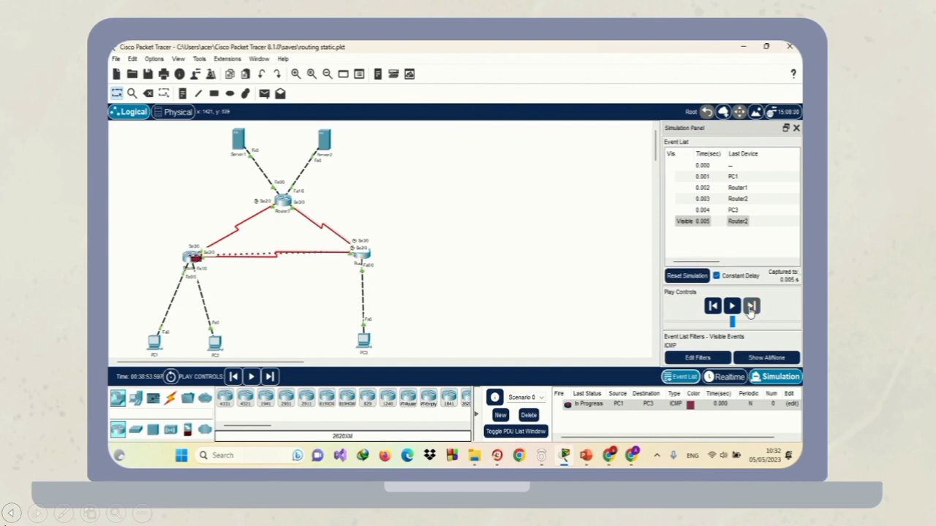
left_click(751, 307)
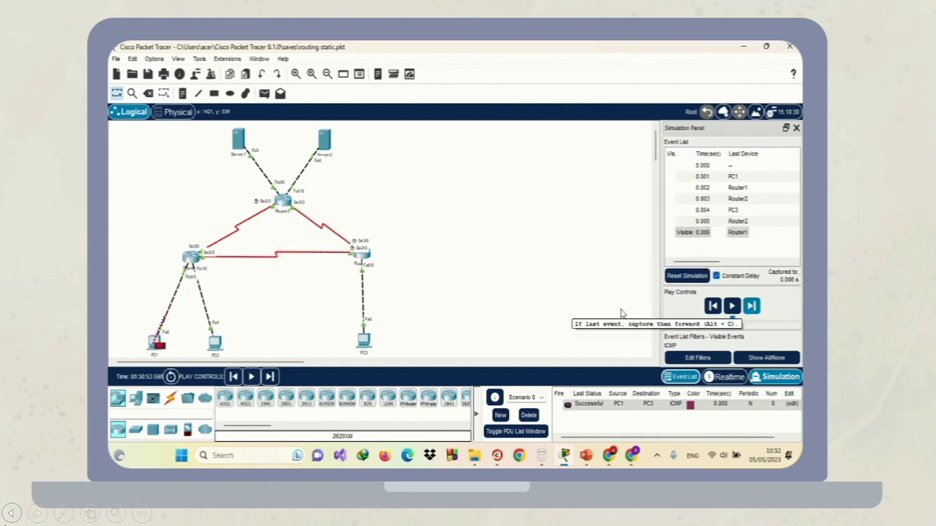
left_click(532, 415)
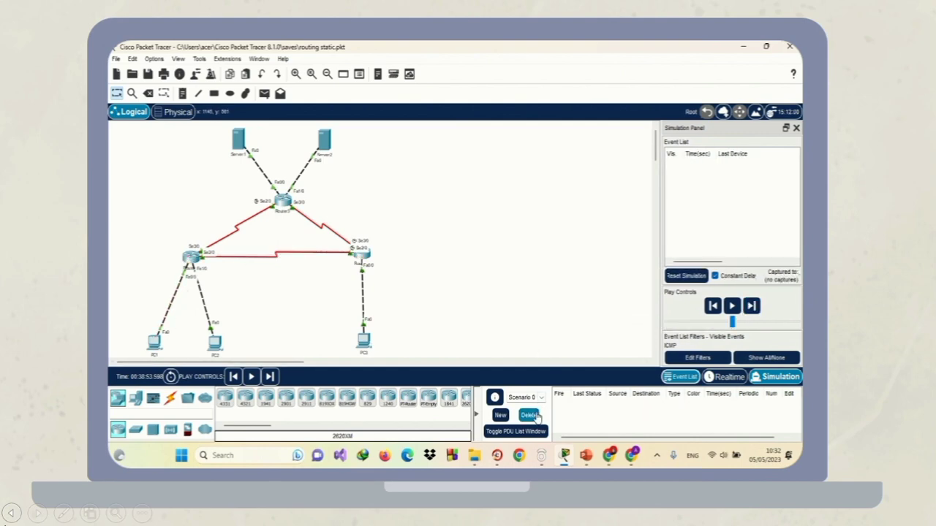
Switch to the browser guide, highlight the PC 1 to Server 1 packet test, and return to Packet Tracer.
left_click(609, 456)
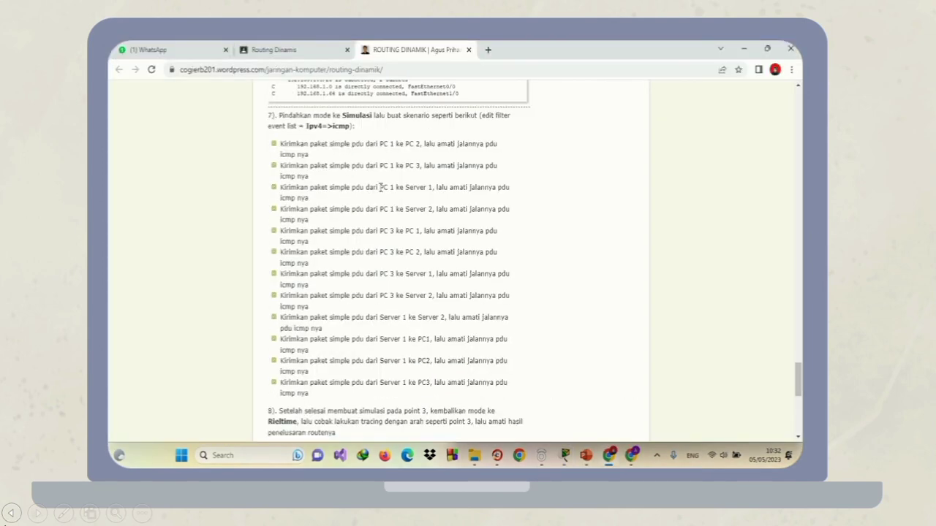
left_click_drag(379, 188, 433, 187)
left_click(563, 455)
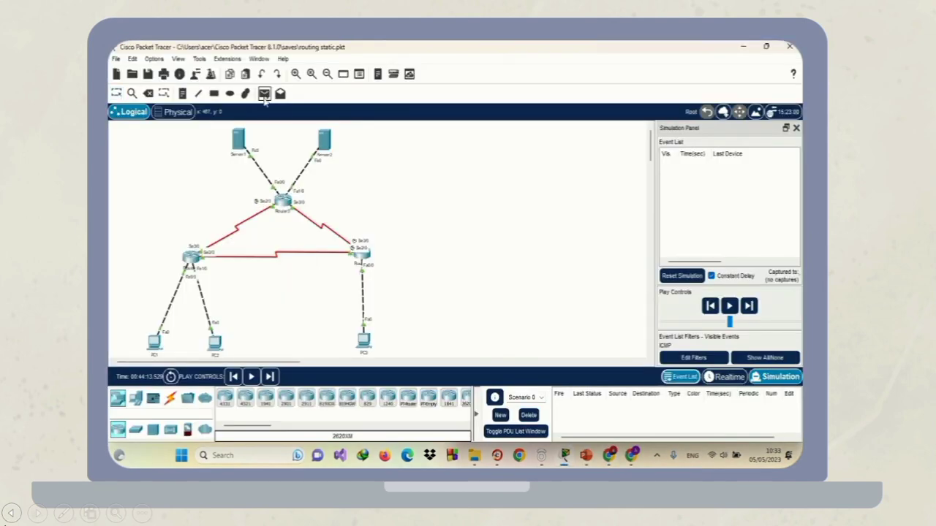
Send a simple PDU from PC1 to Server1, advancing it event by event until the reply returns, then delete the scenario.
left_click(156, 348)
left_click(240, 144)
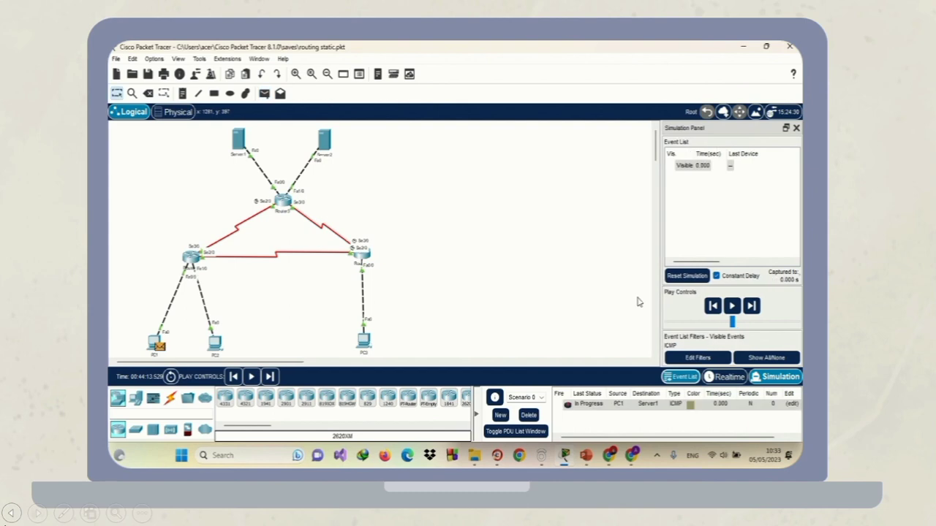
left_click(752, 306)
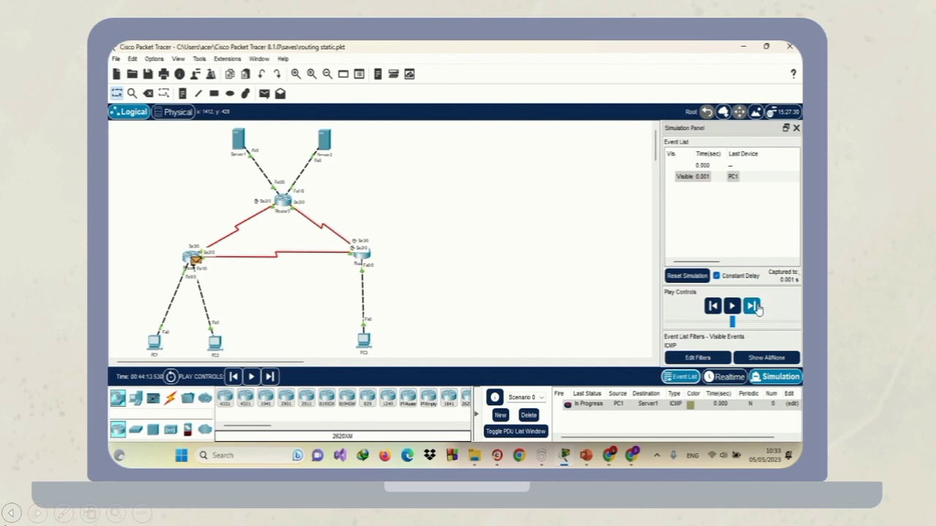
left_click(753, 307)
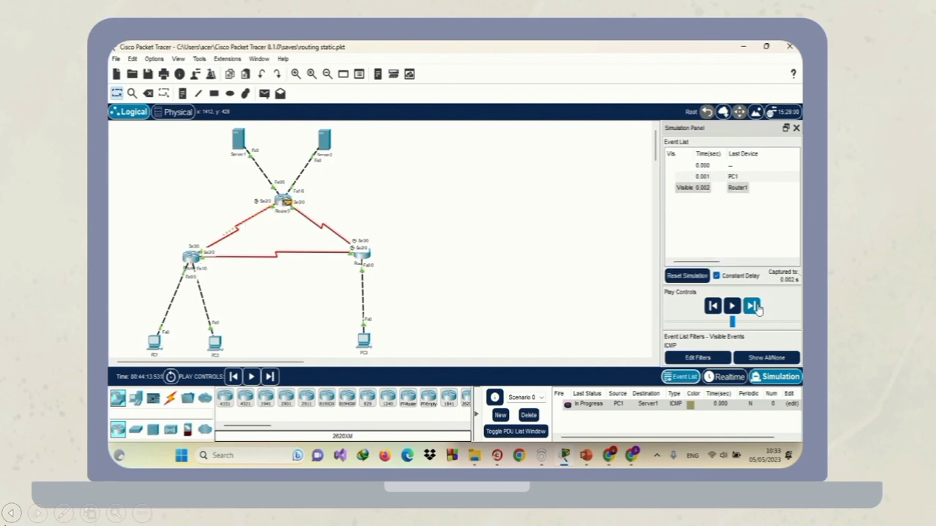
left_click(753, 307)
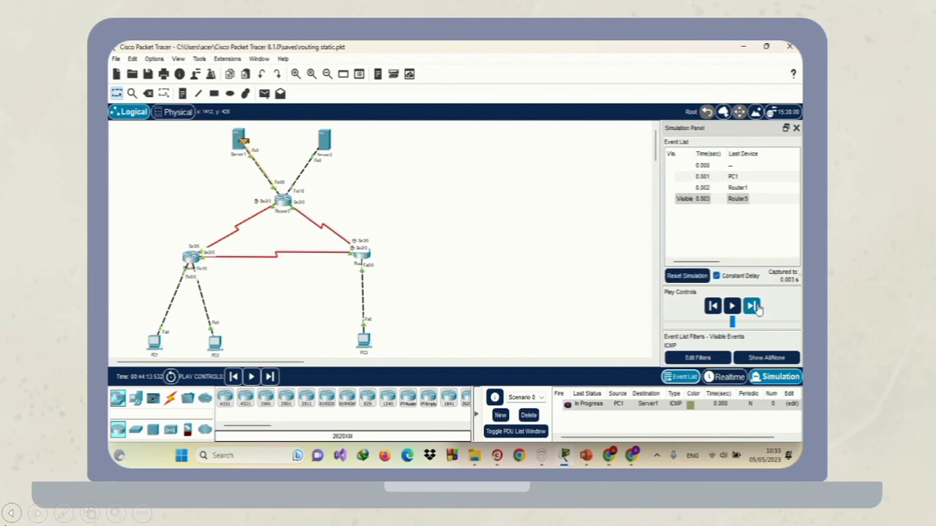
left_click(754, 307)
left_click(754, 307)
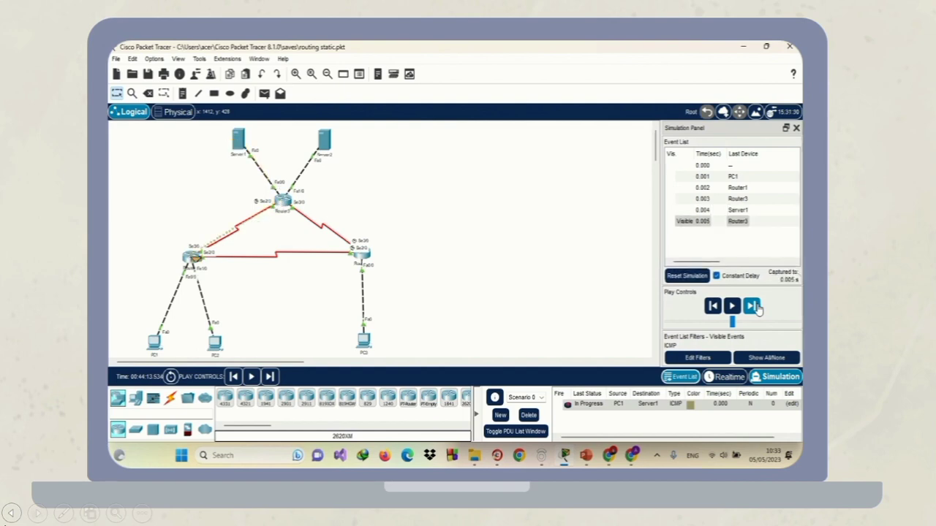
left_click(754, 307)
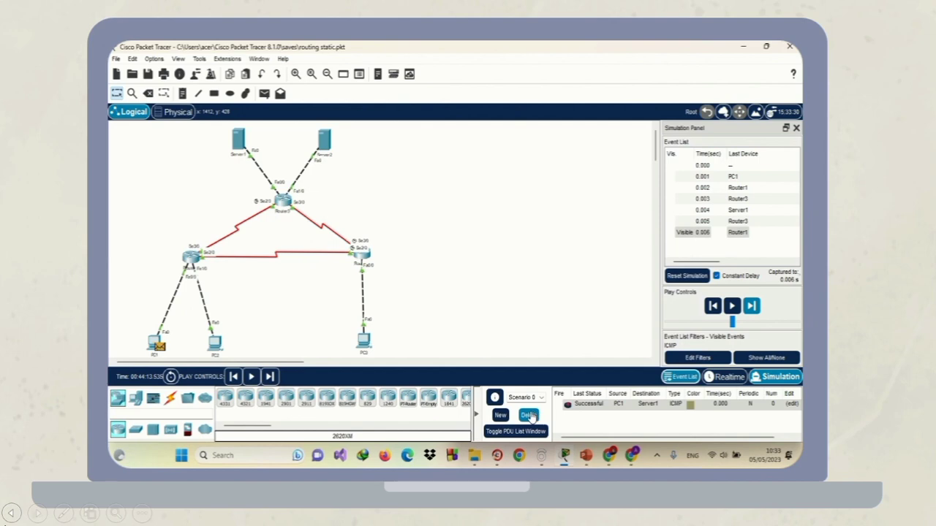
left_click(528, 415)
Send a simple PDU from PC1 to Server2, advancing it event by event until the reply returns, then delete the scenario.
left_click(264, 93)
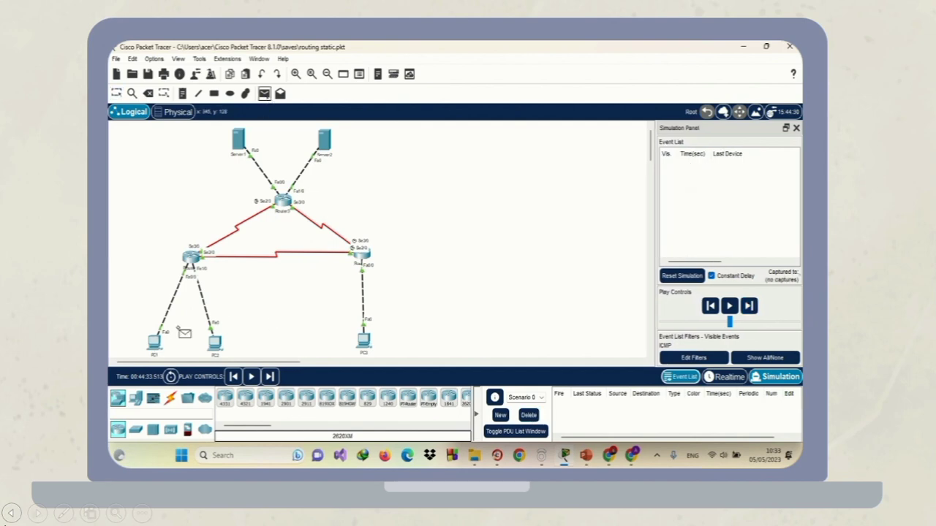
left_click(155, 342)
left_click(326, 146)
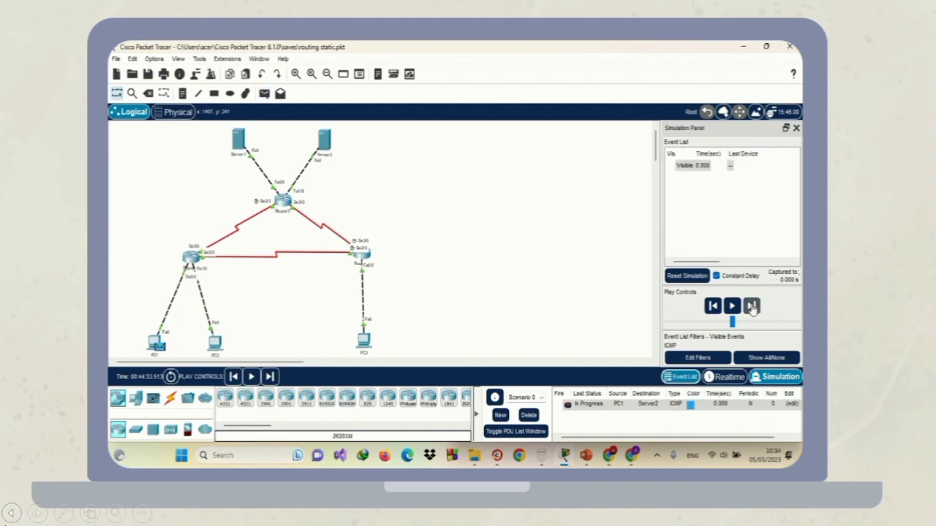
left_click(753, 307)
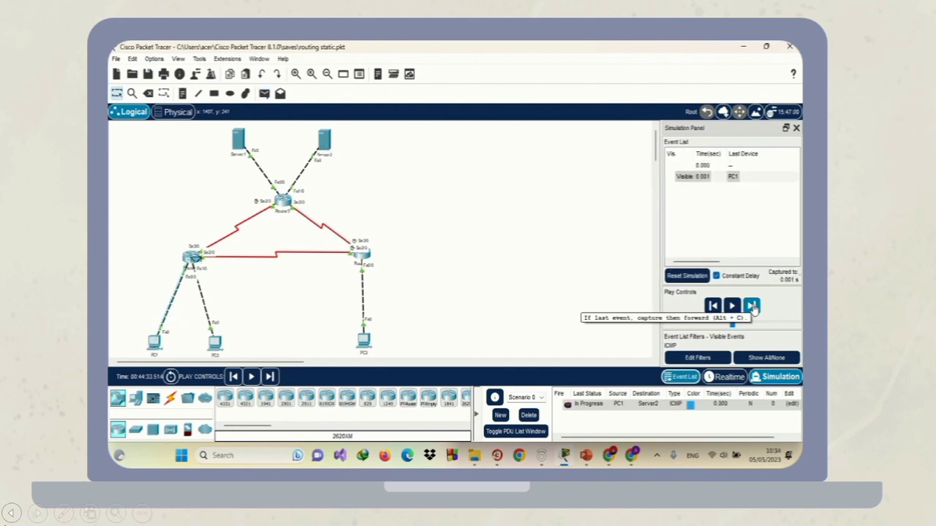
left_click(753, 308)
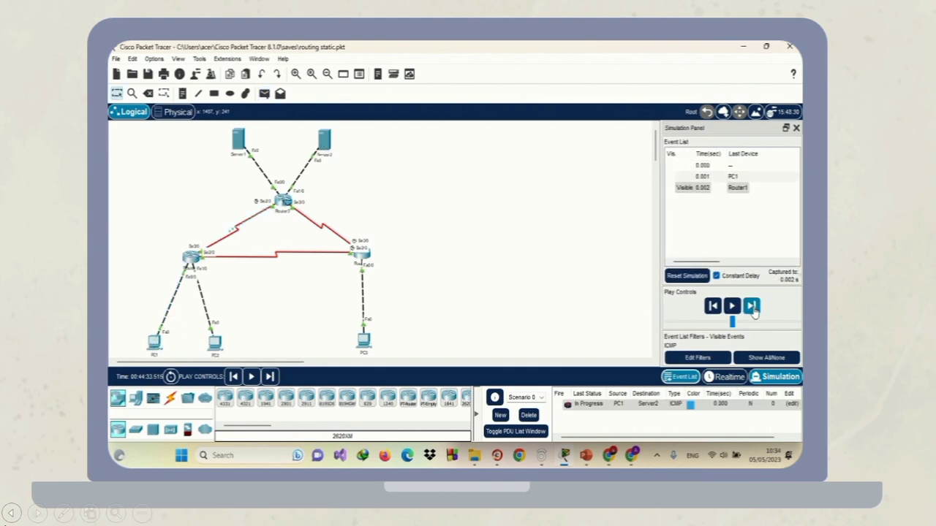
left_click(753, 308)
left_click(754, 309)
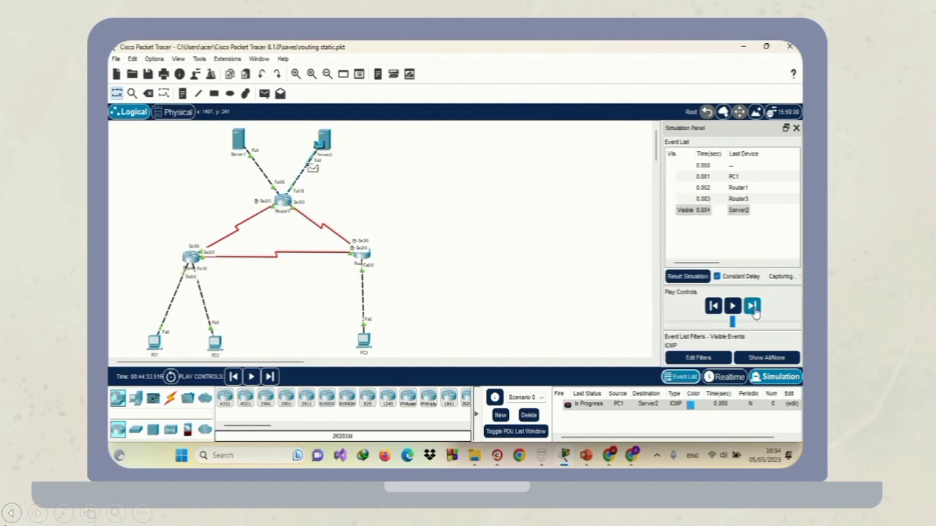
left_click(754, 308)
left_click(753, 308)
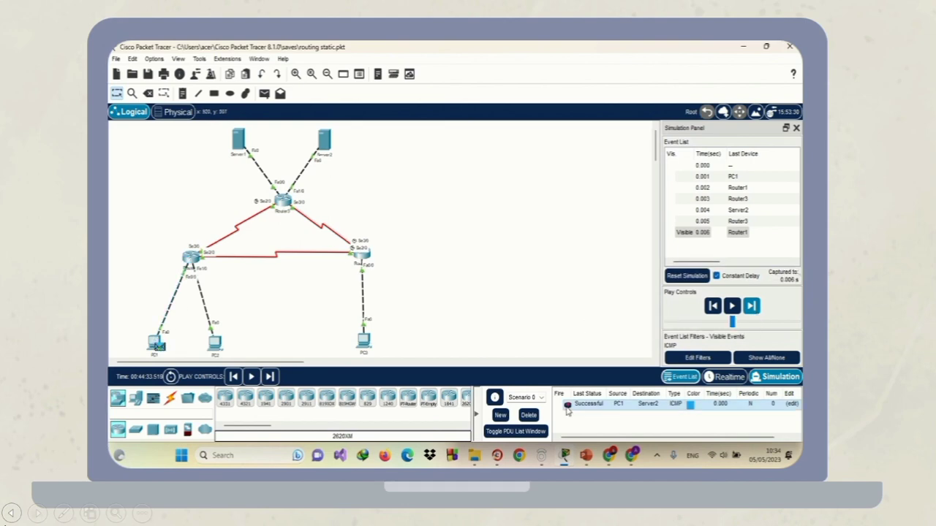
left_click(568, 411)
Switch to the browser guide, highlight the PC 3 to PC 1 packet test, and return to Packet Tracer.
mouse_move(609, 454)
left_click(578, 425)
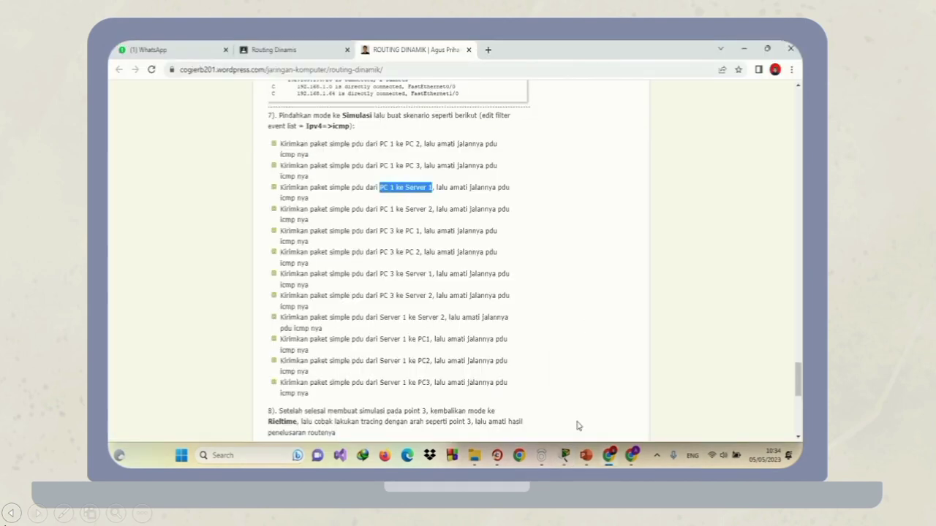
left_click_drag(378, 231, 308, 242)
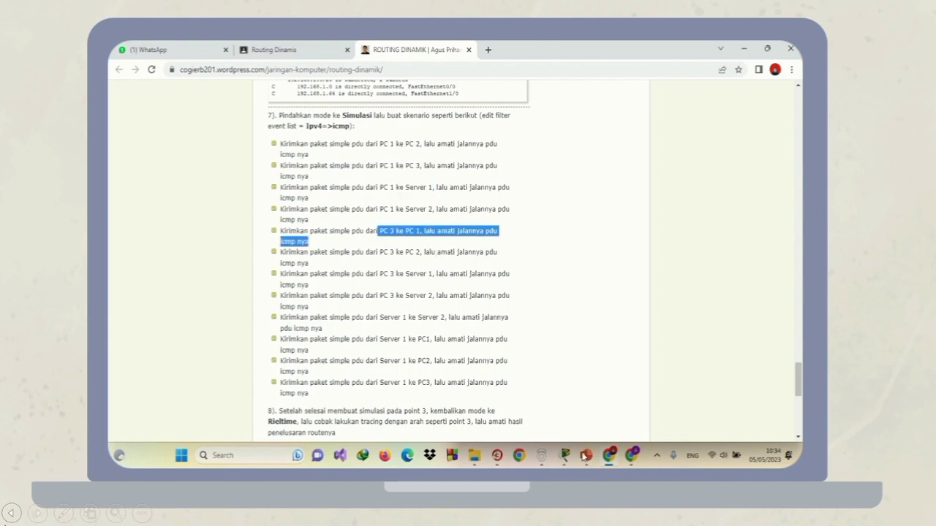
left_click(567, 459)
Send a simple PDU from PC3 to PC1, advancing it event by event until the reply returns, then delete the scenario.
left_click(263, 94)
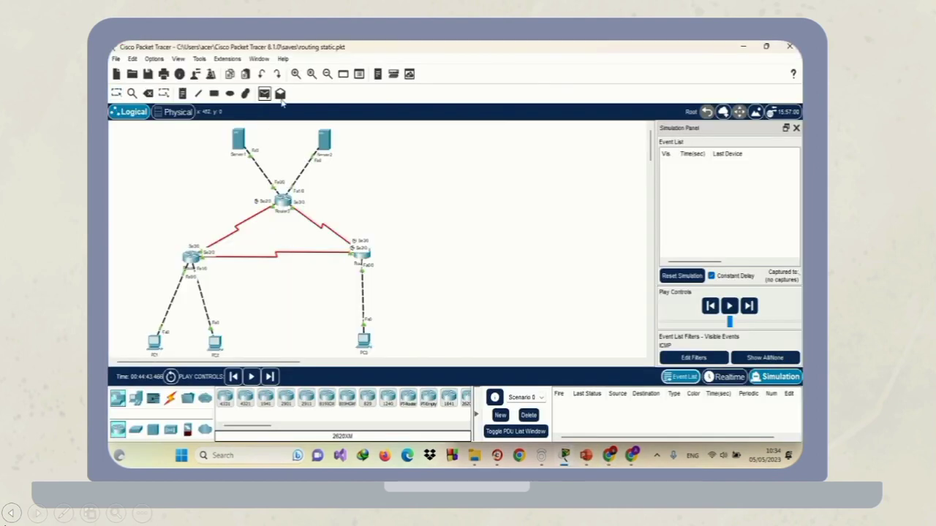
left_click(363, 340)
left_click(155, 341)
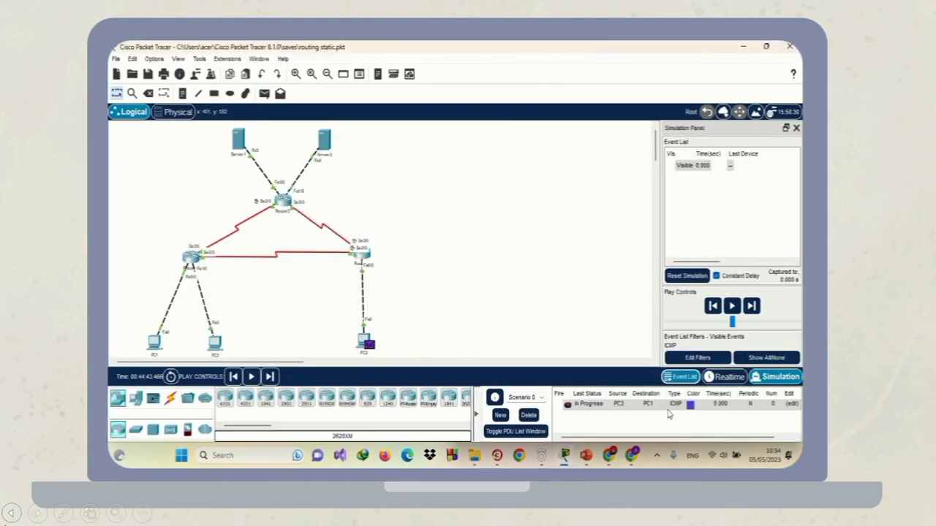
left_click(752, 306)
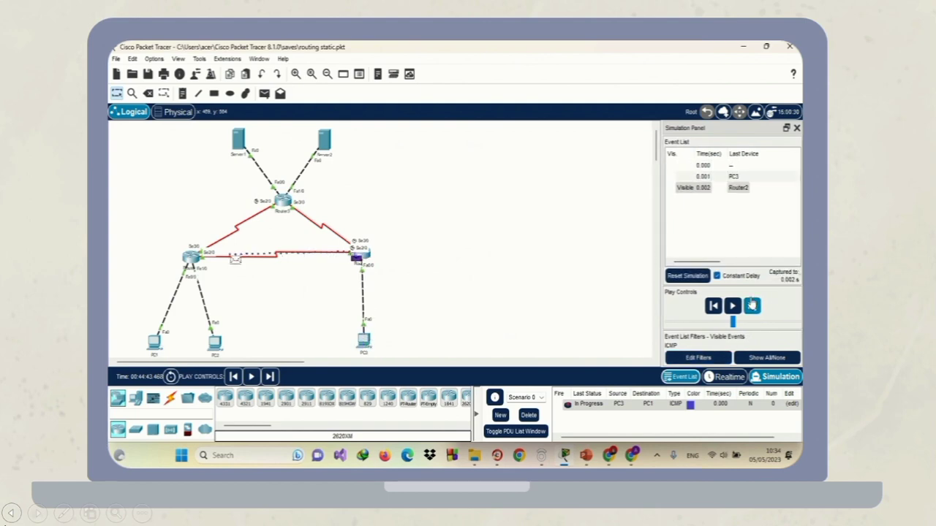
left_click(752, 305)
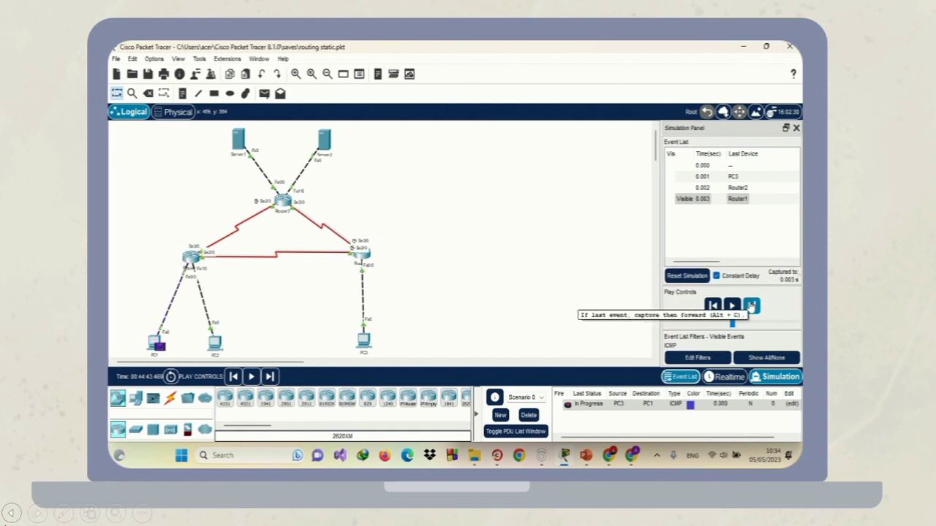
left_click(752, 305)
left_click(752, 306)
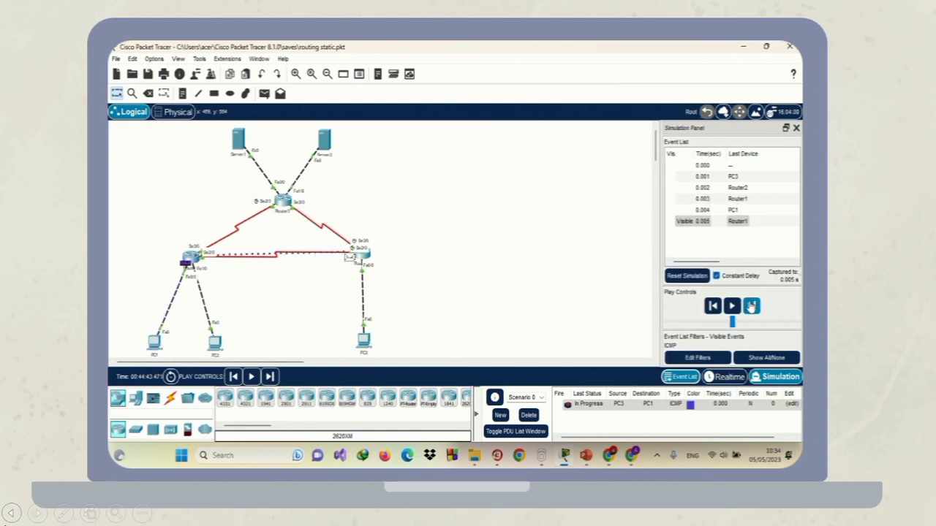
left_click(752, 305)
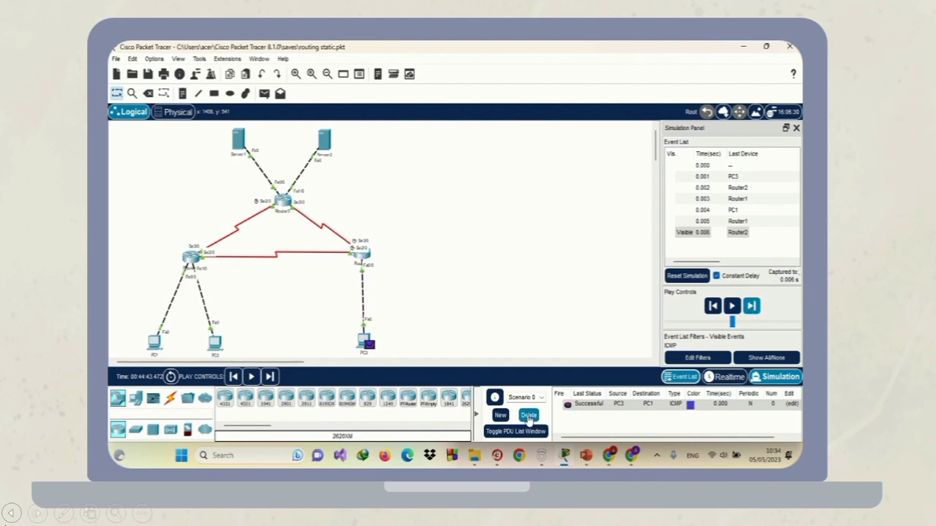
left_click(529, 415)
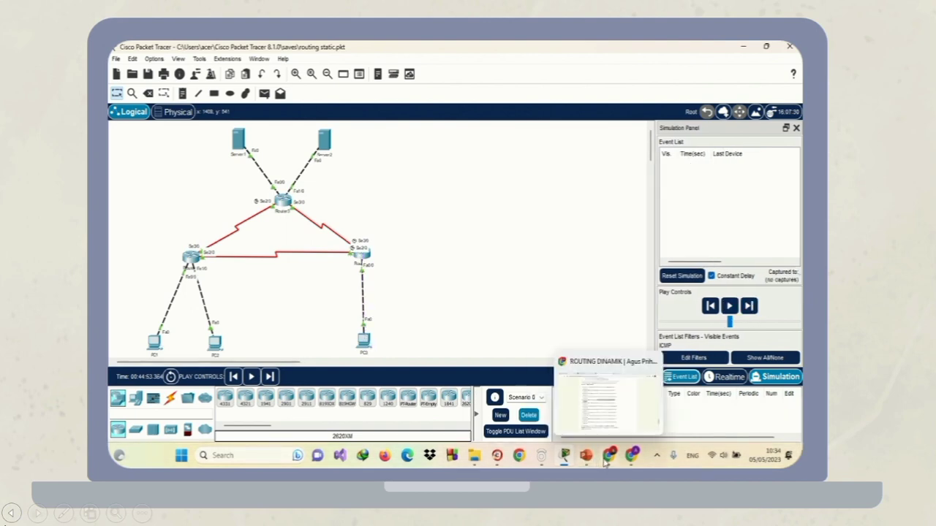
Switch to the browser guide, highlight the PC 3 to PC 2 packet test, and return to Packet Tracer.
left_click(565, 404)
left_click(564, 456)
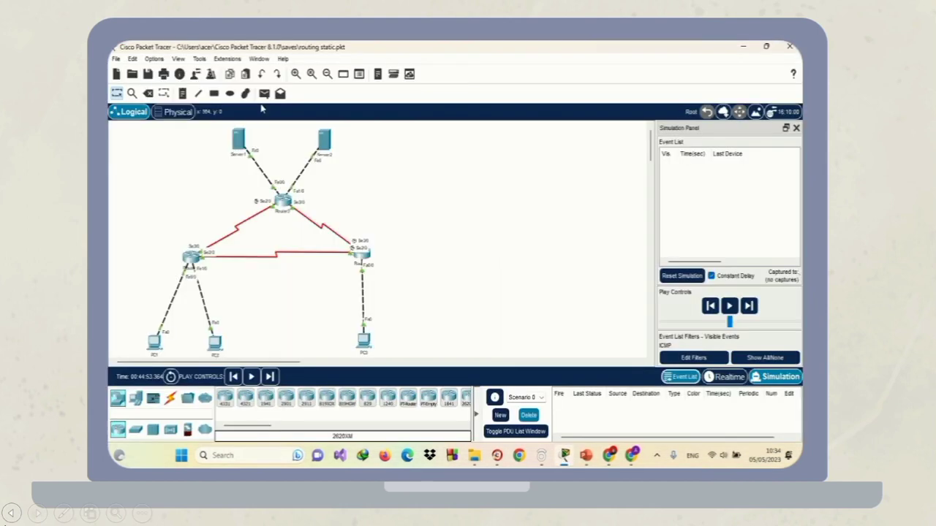
Send a simple PDU from PC3 to PC2, advancing it event by event until the reply returns, then delete the scenario.
left_click(264, 93)
left_click(364, 340)
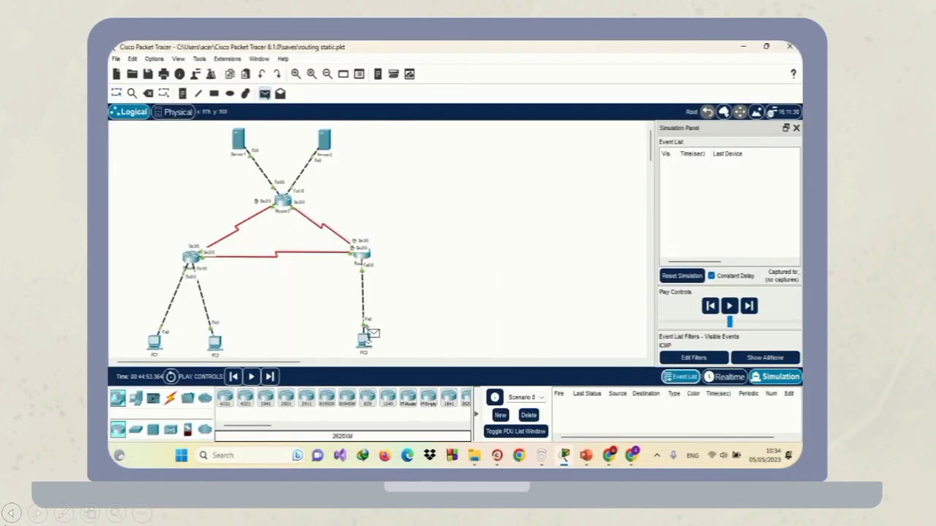
left_click(214, 342)
left_click(751, 306)
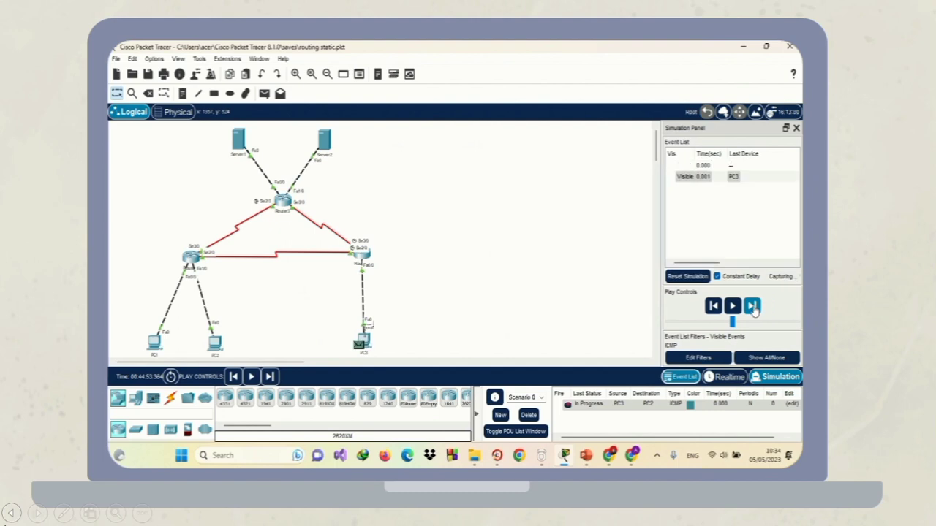
left_click(752, 306)
left_click(752, 306)
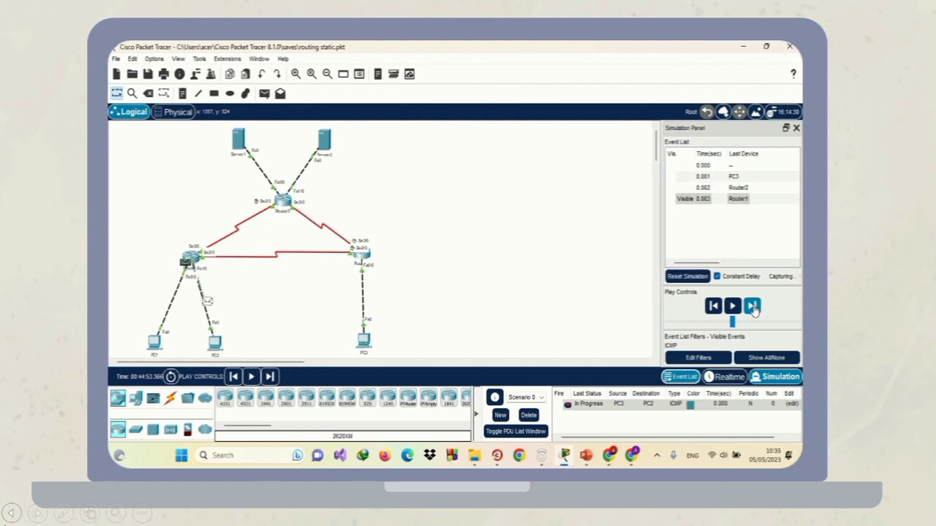
left_click(752, 307)
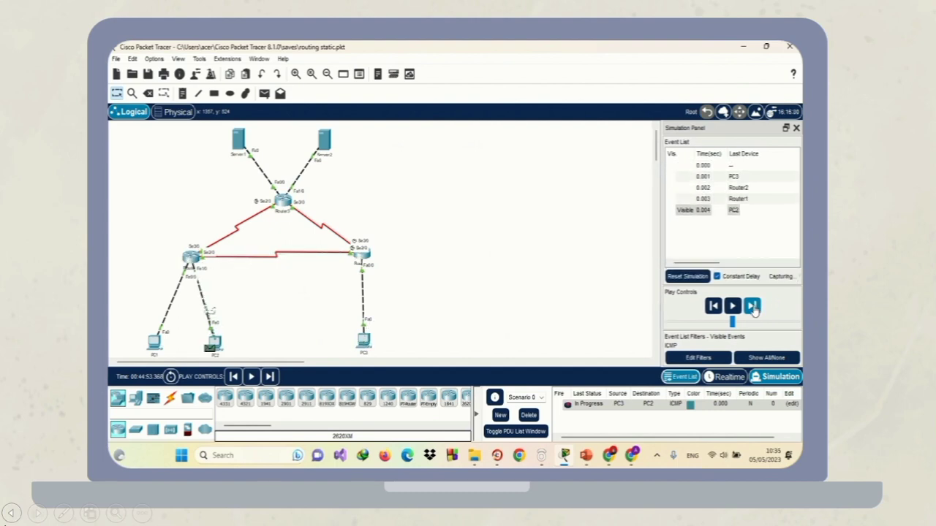
left_click(752, 307)
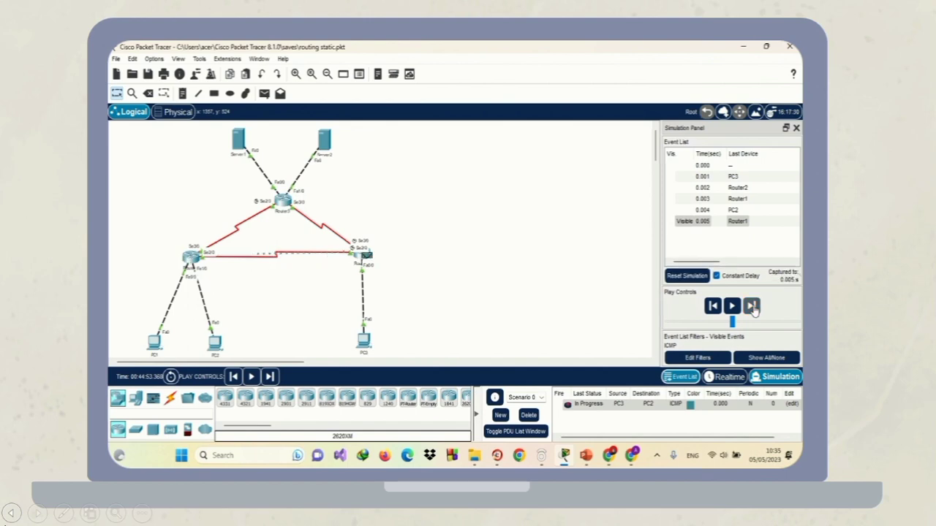
left_click(752, 307)
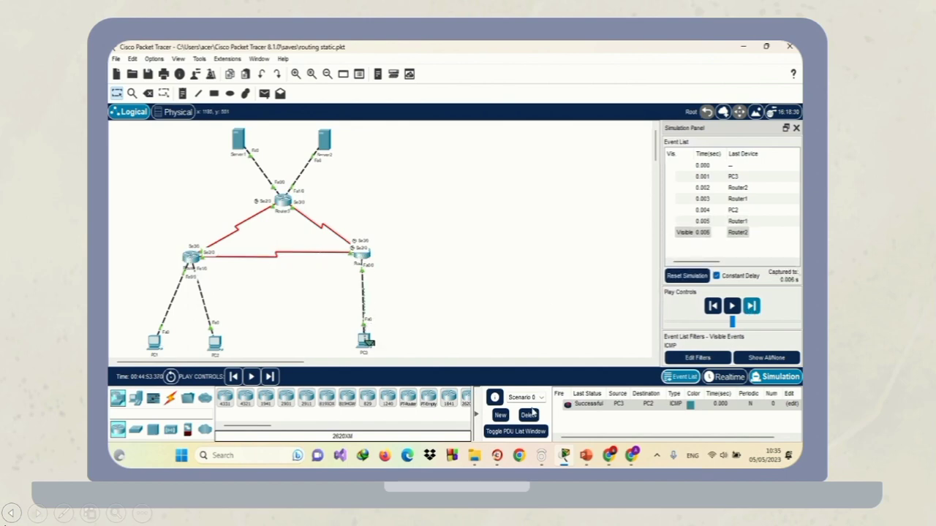
left_click(529, 414)
Switch to the browser guide, highlight the PC 3 to Server 1 packet test, and return to Packet Tracer.
key("alt+Tab")
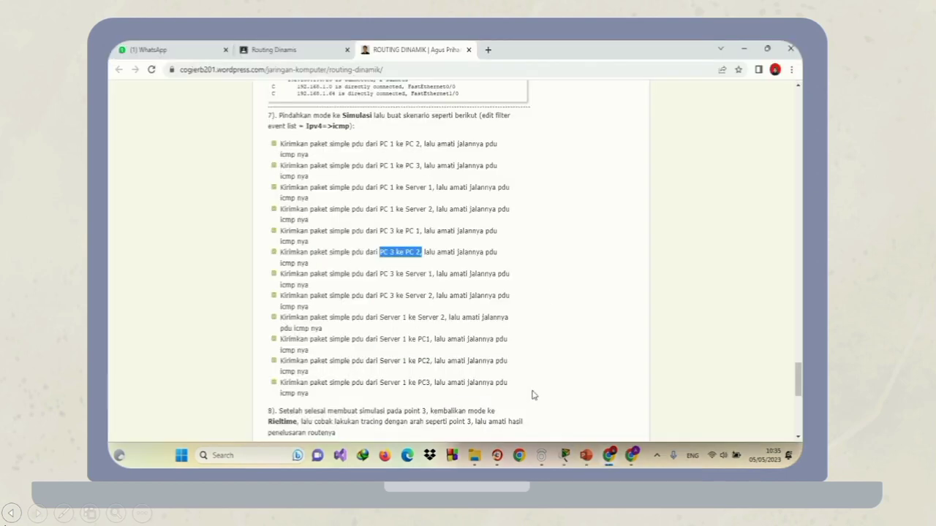
left_click_drag(380, 274, 437, 275)
left_click(565, 456)
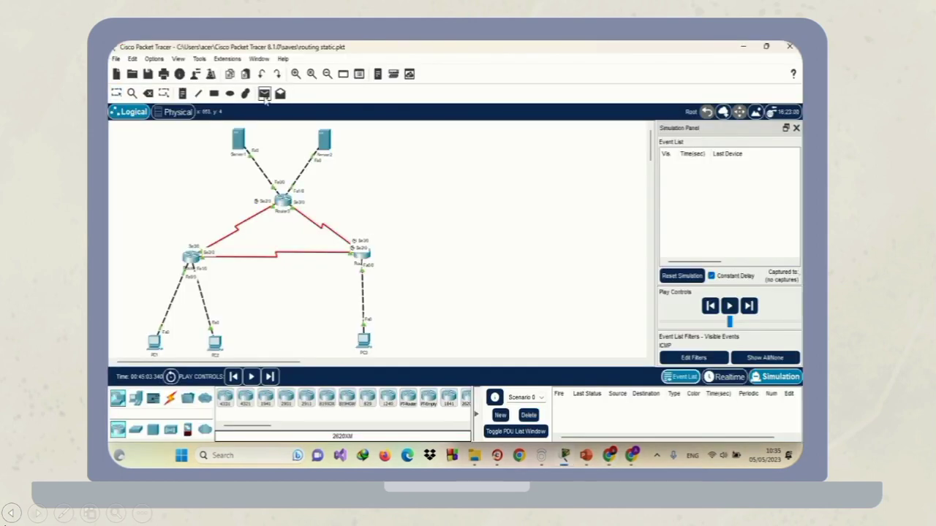
Send a simple PDU from PC3 to Server1, advancing it event by event until the reply returns, then delete the scenario.
left_click(264, 94)
left_click(366, 341)
left_click(239, 139)
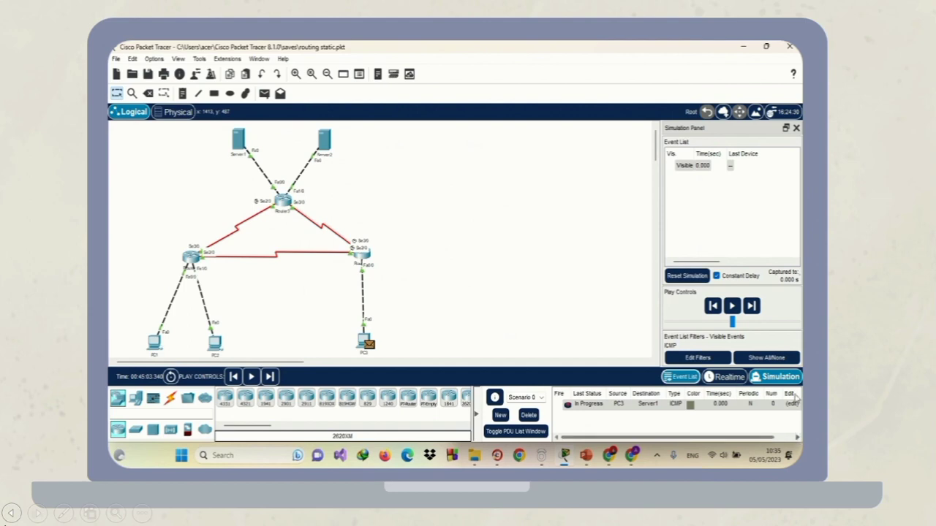
left_click(752, 305)
left_click(751, 306)
left_click(751, 305)
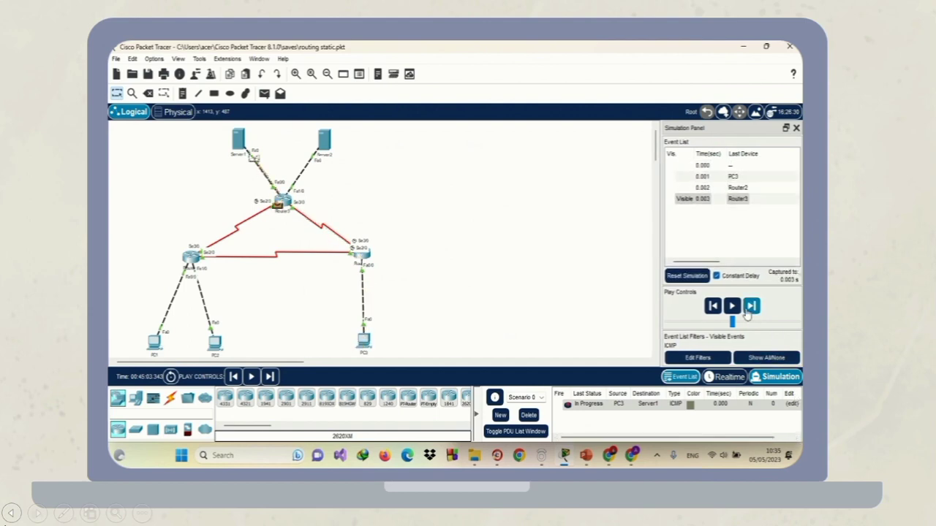
left_click(747, 310)
left_click(747, 309)
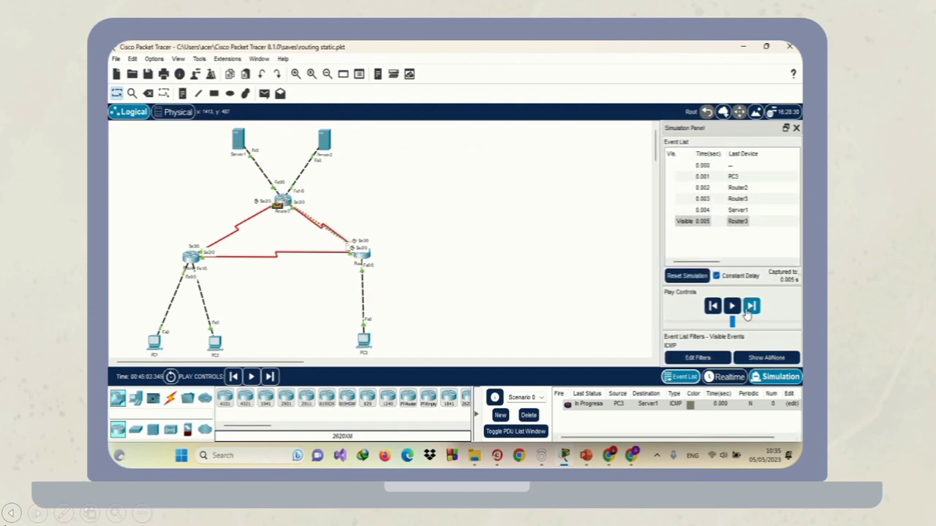
left_click(747, 313)
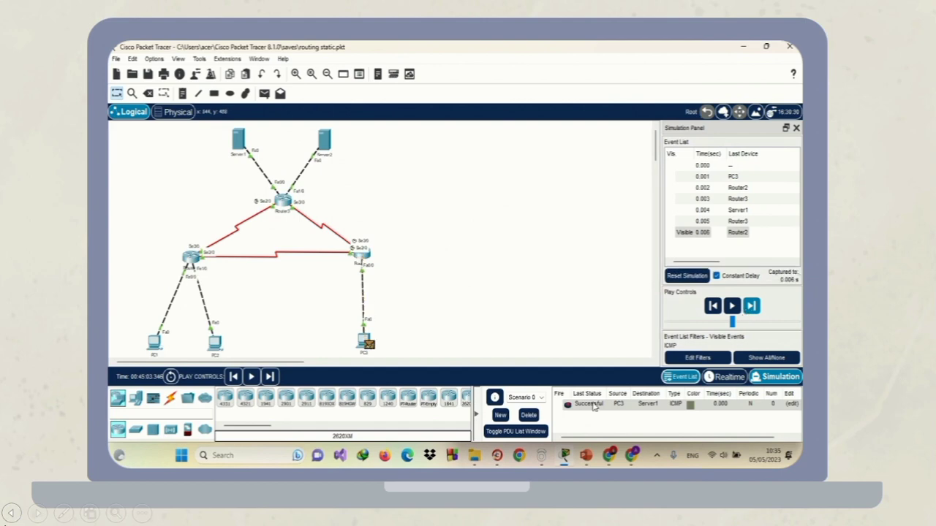
left_click(528, 414)
Switch to the browser guide, highlight the PC 3 to Server 2 packet test, and return to Packet Tracer.
left_click(610, 460)
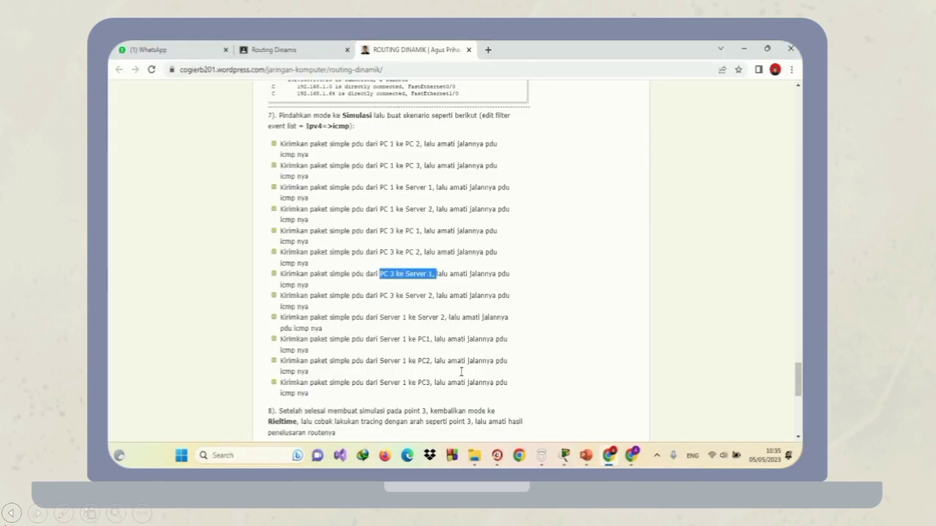
left_click_drag(379, 295, 435, 296)
left_click(565, 455)
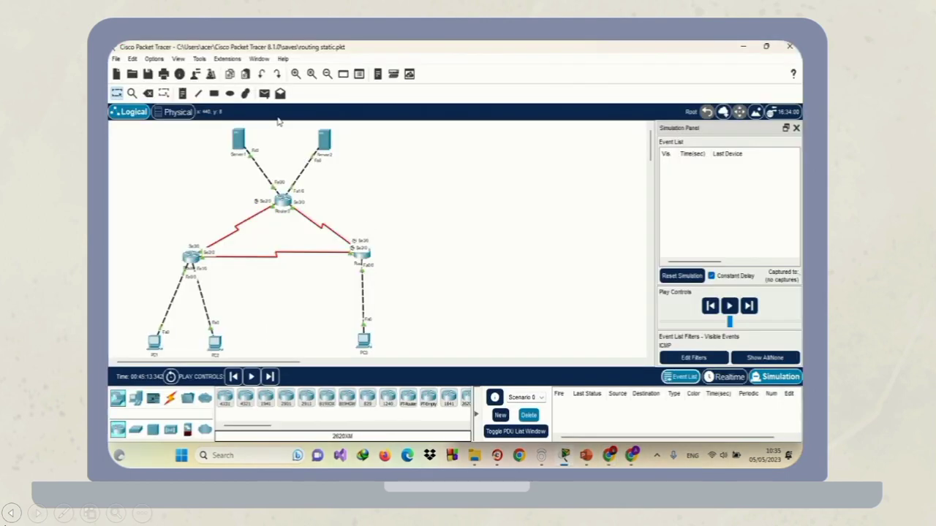
Send a simple PDU from PC3 to Server2, advancing it event by event until the reply returns, then delete the scenario.
left_click(263, 93)
left_click(364, 340)
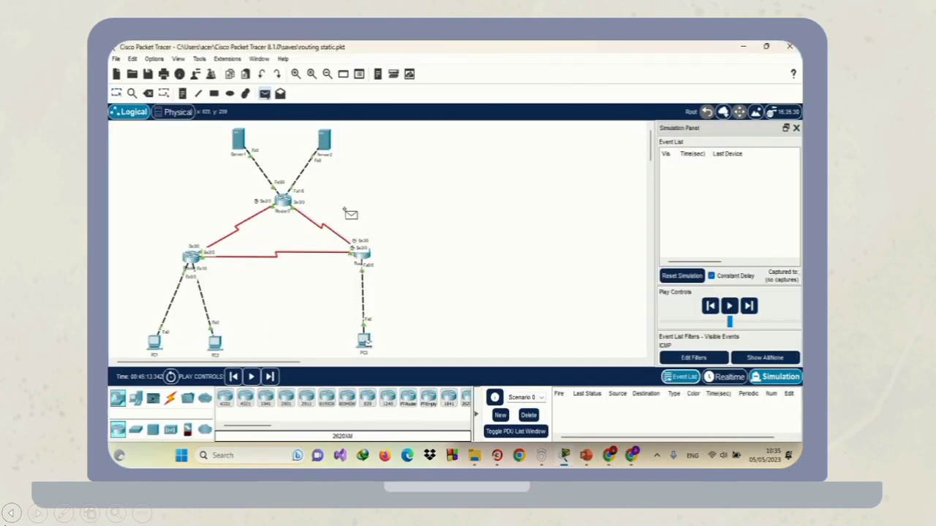
left_click(330, 146)
left_click(752, 306)
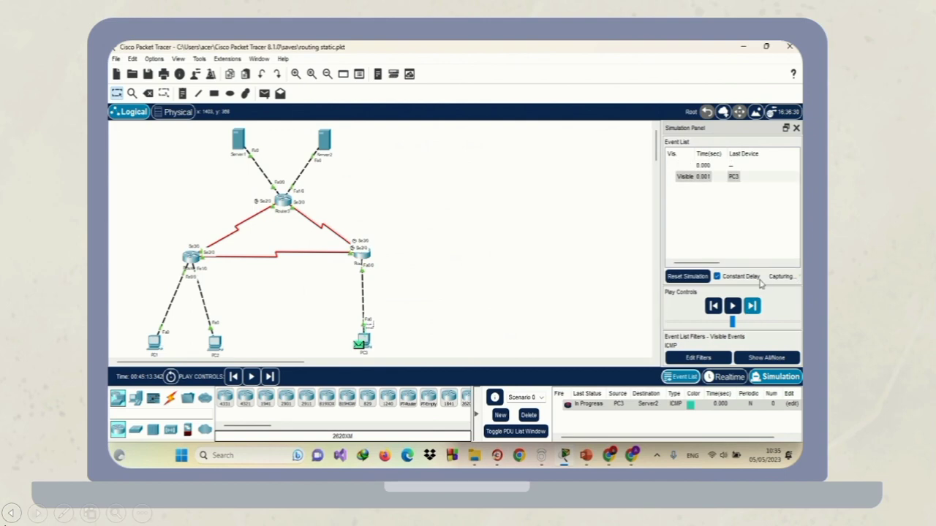
left_click(751, 306)
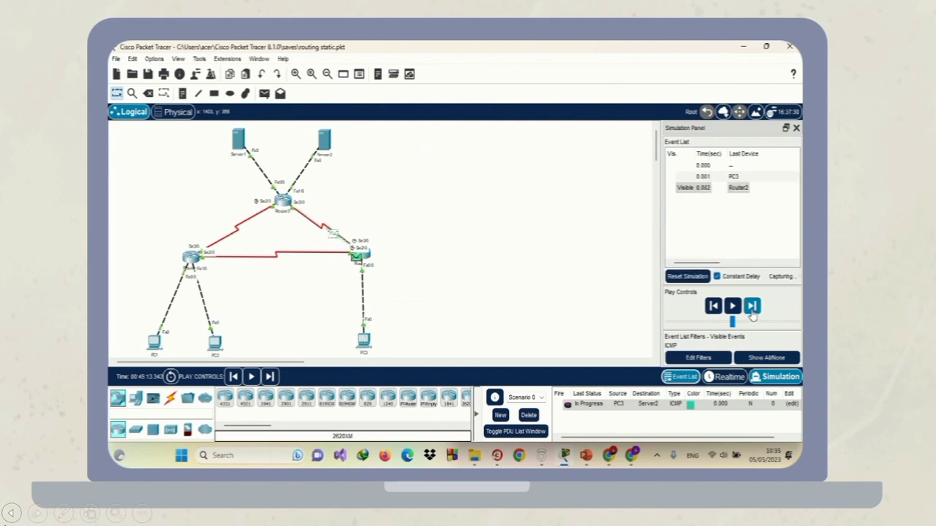
left_click(751, 306)
left_click(751, 305)
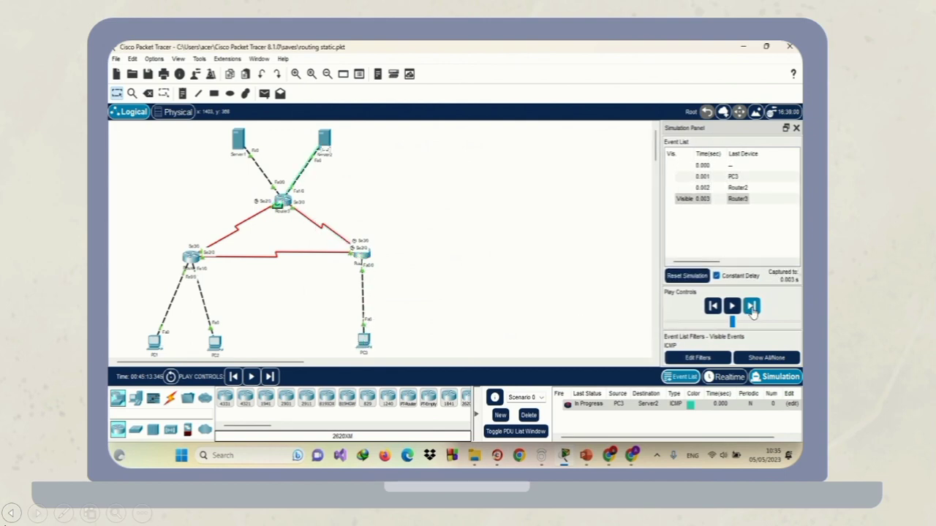
left_click(751, 306)
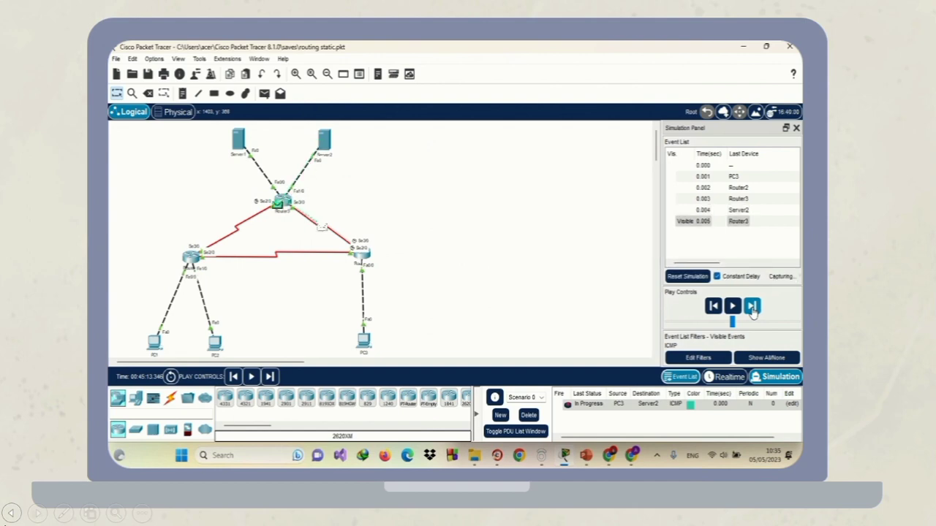
left_click(752, 307)
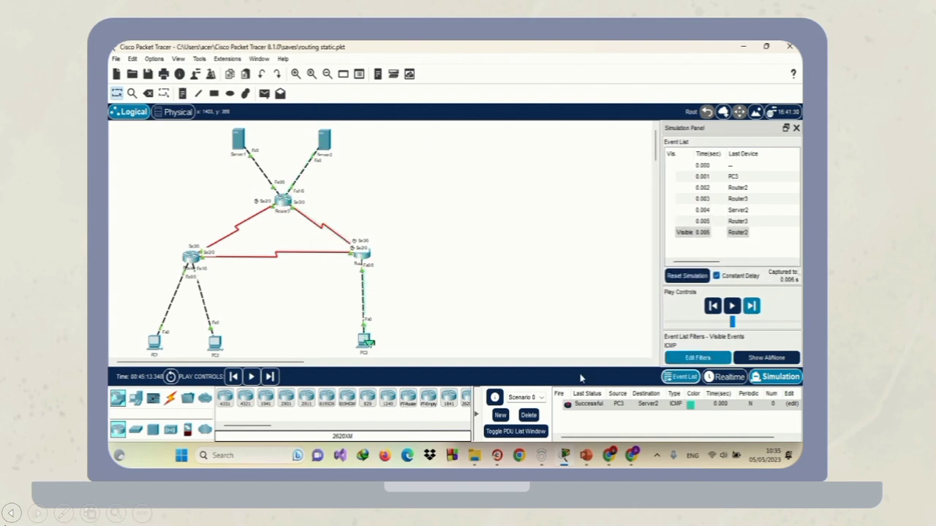
left_click(529, 414)
Switch to the browser guide, highlight the Server 1 to Server 2 packet test, and return to Packet Tracer.
key("alt+Tab")
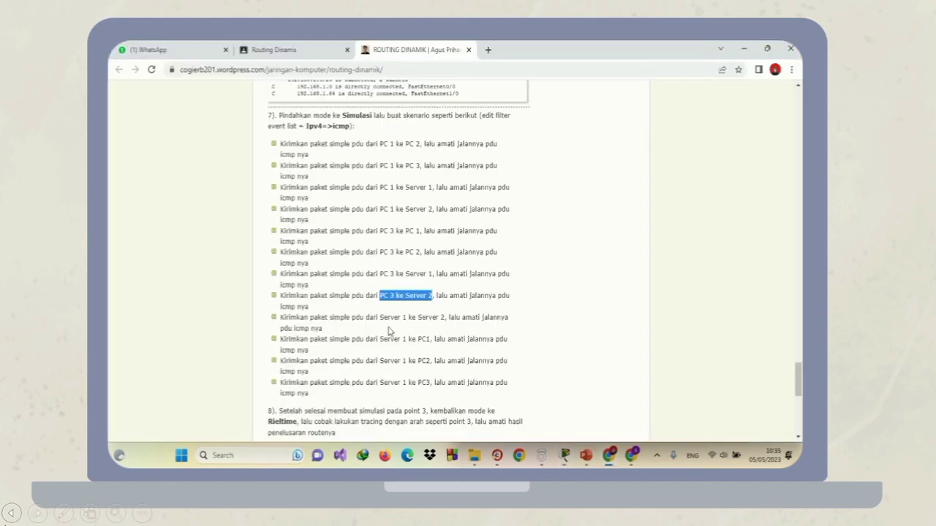
left_click_drag(380, 319, 445, 317)
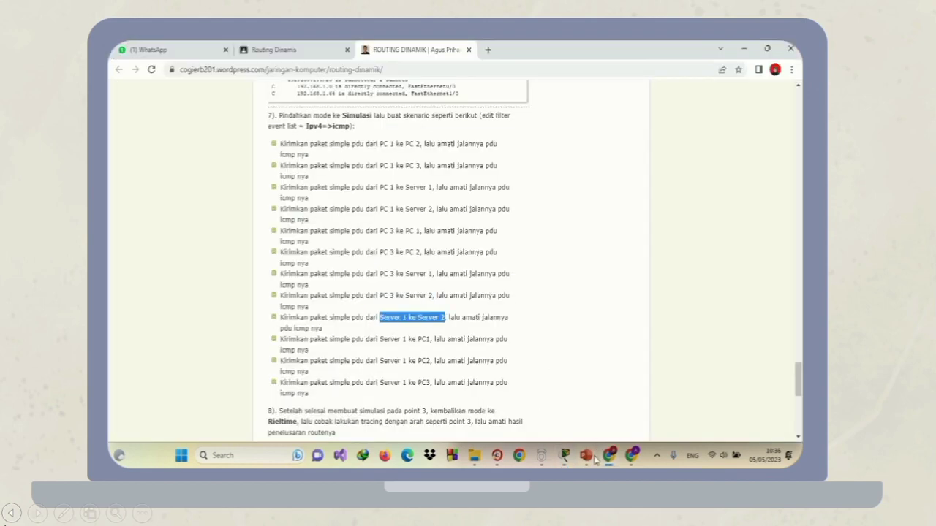
left_click(564, 455)
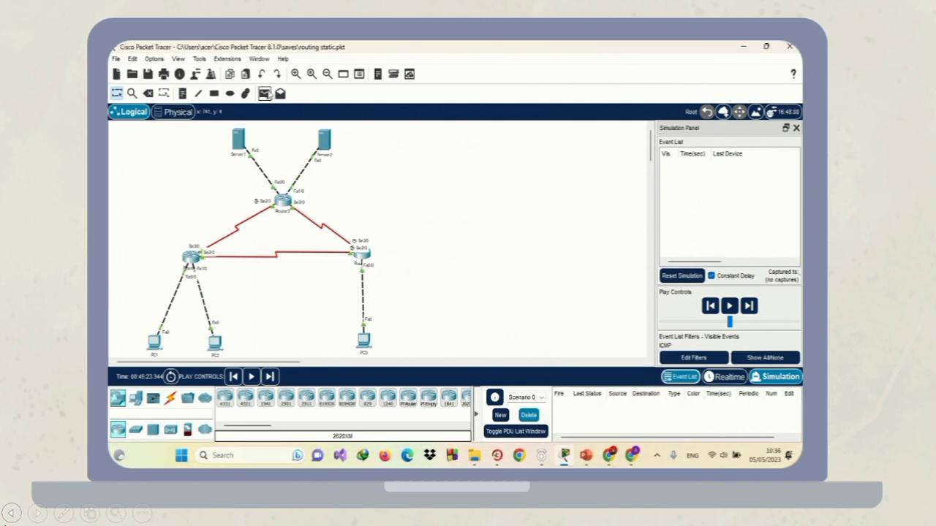
Send a simple PDU from Server1 to Server2, advancing it event by event until the reply returns.
left_click(264, 93)
left_click(237, 138)
left_click(323, 141)
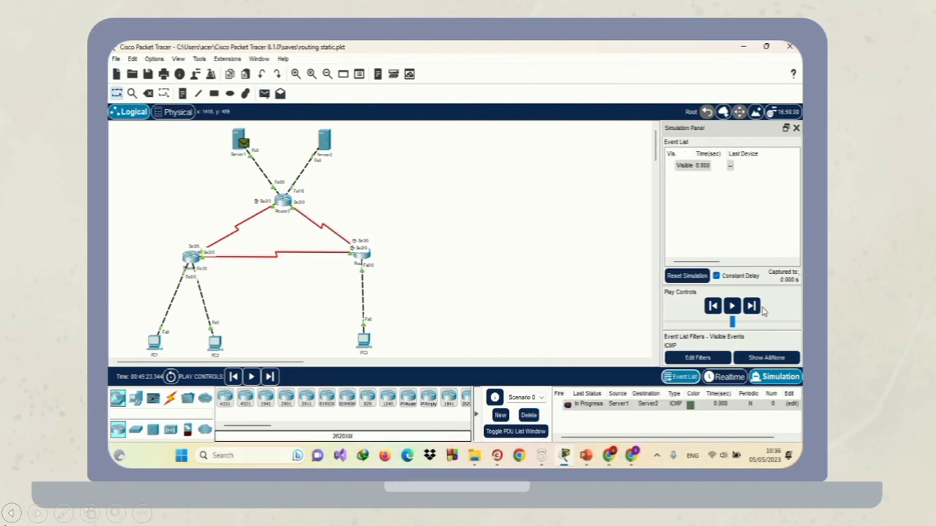
left_click(753, 307)
left_click(753, 307)
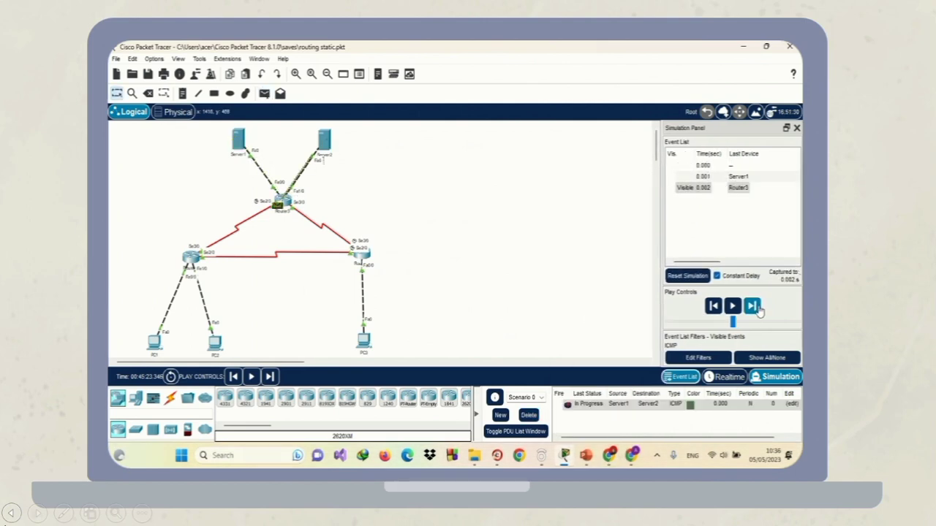
left_click(757, 309)
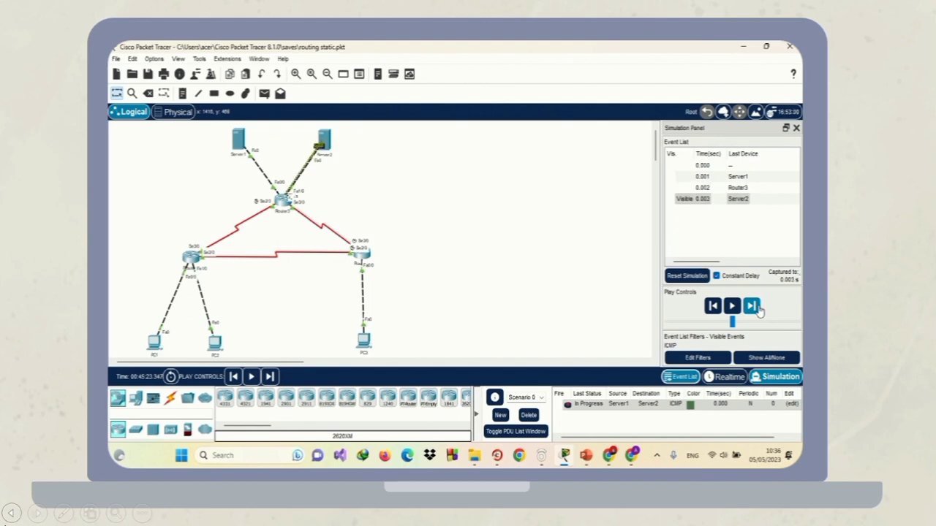
left_click(757, 310)
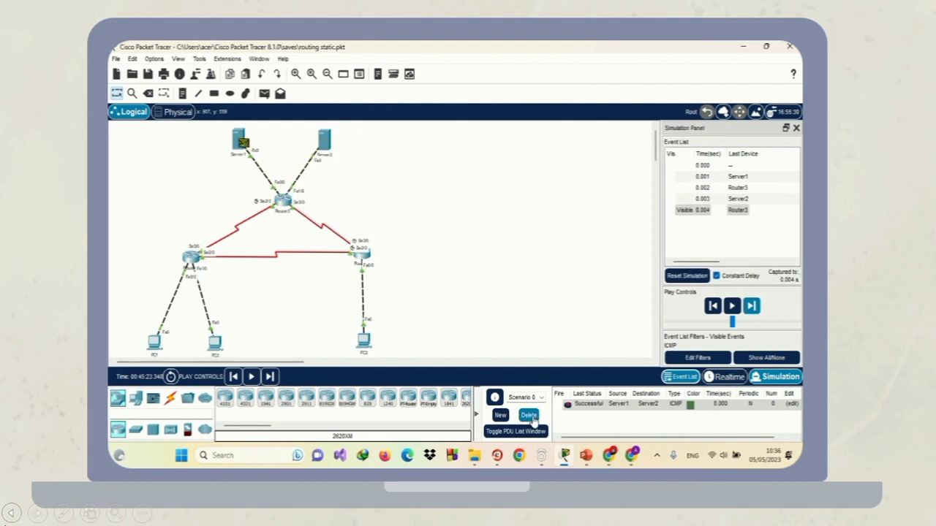
Delete the scenario, highlight the Server 1 to PC1 packet test in the browser guide, and return to Packet Tracer.
left_click(529, 415)
left_click(609, 456)
left_click_drag(379, 340, 443, 340)
left_click(565, 456)
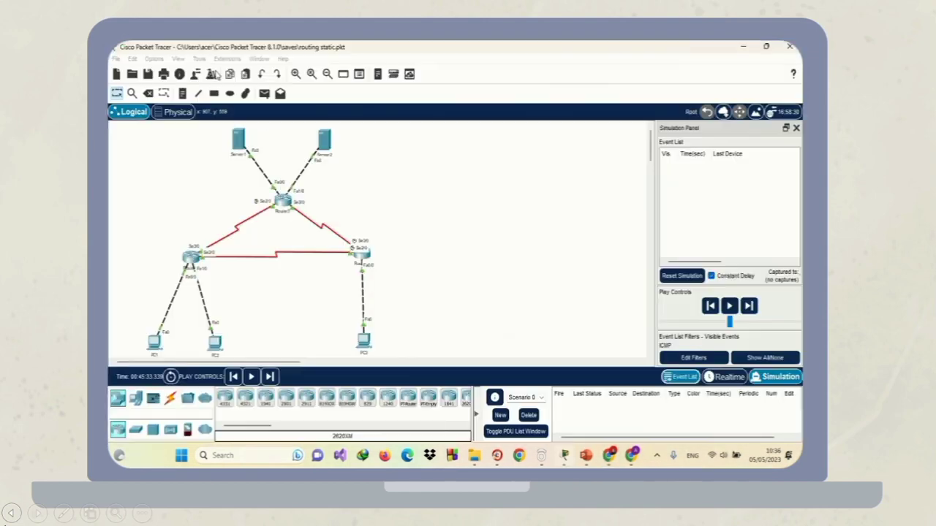
Send a simple PDU from Server1 to PC1, advancing it event by event until the reply returns, then delete the scenario.
left_click(264, 94)
left_click(239, 140)
left_click(155, 341)
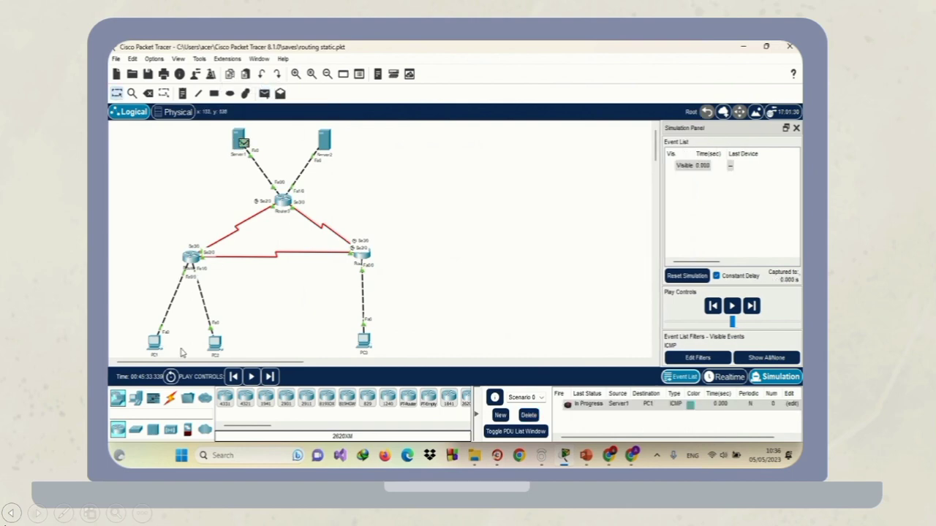
left_click(752, 306)
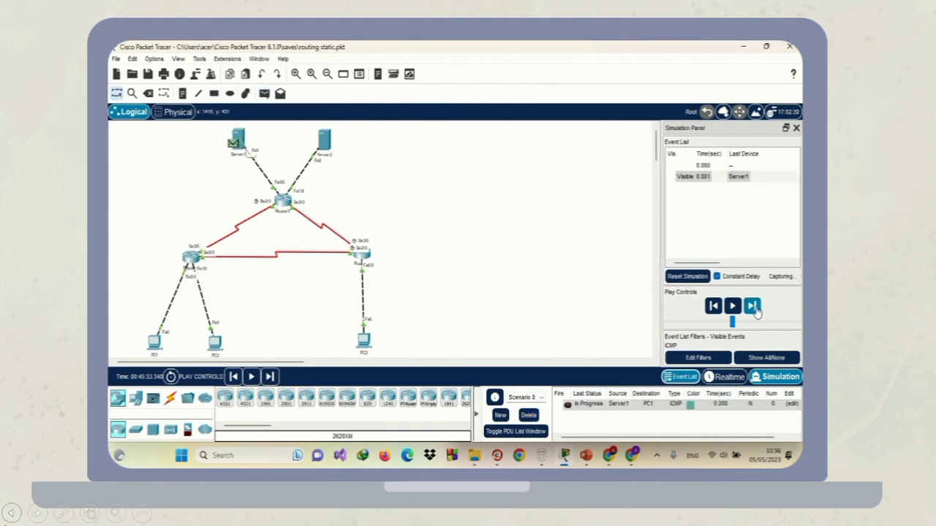
left_click(752, 305)
left_click(756, 310)
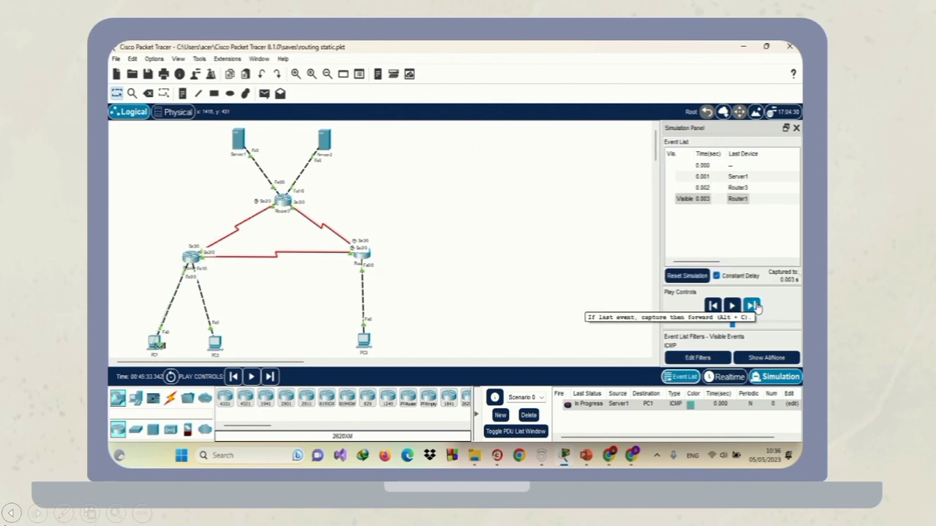
left_click(756, 309)
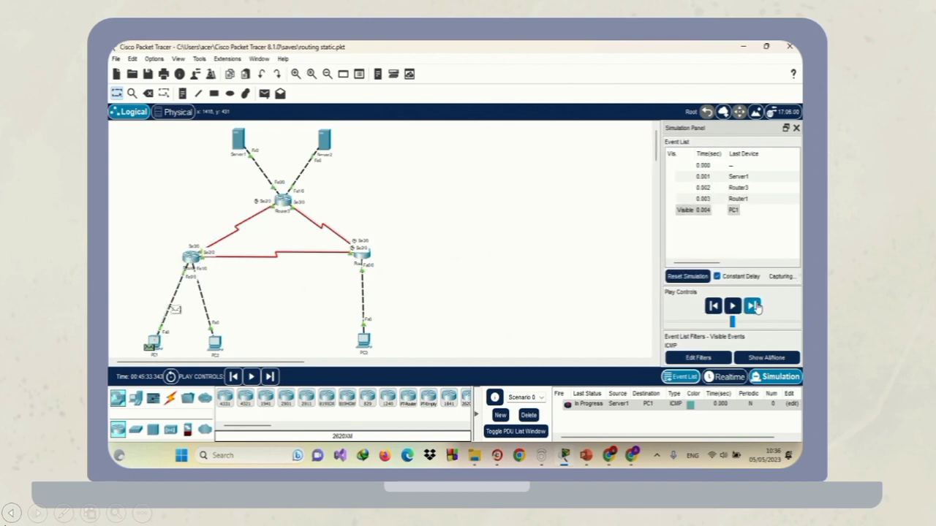
left_click(756, 308)
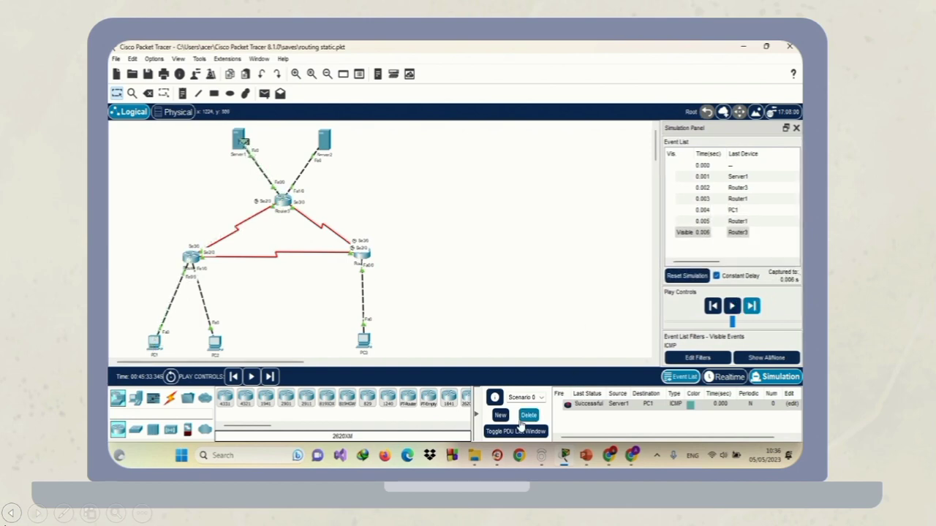
left_click(529, 415)
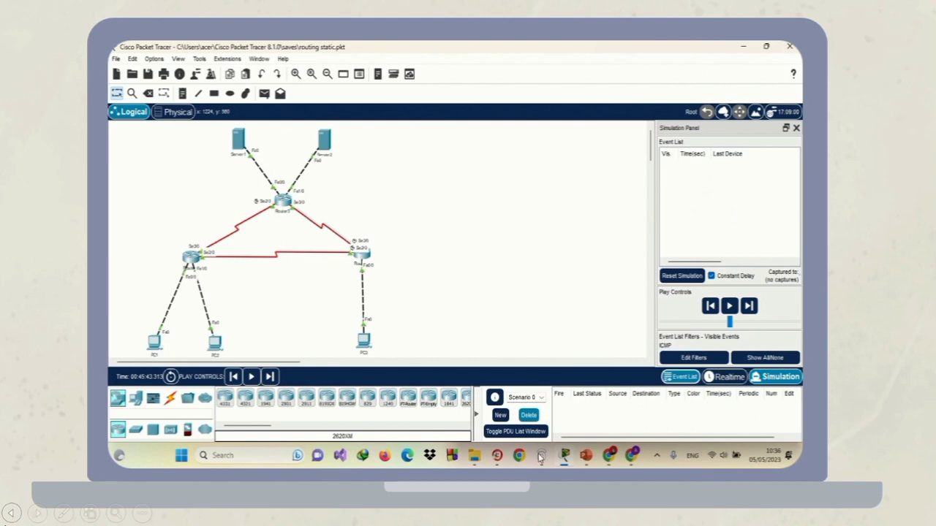
Switch to the browser guide, highlight the Server 1 to PC2 packet test, and return to Packet Tracer.
left_click(630, 456)
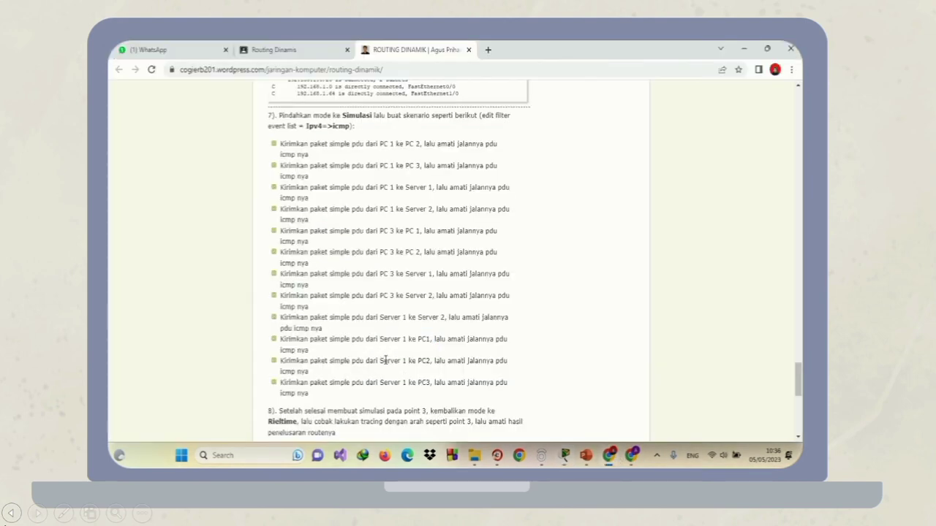
left_click_drag(379, 360, 431, 360)
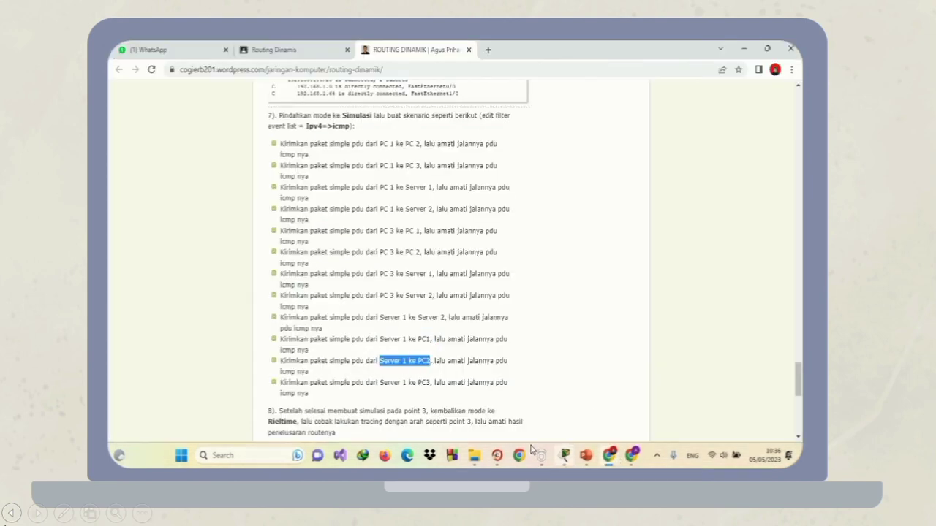
left_click(564, 455)
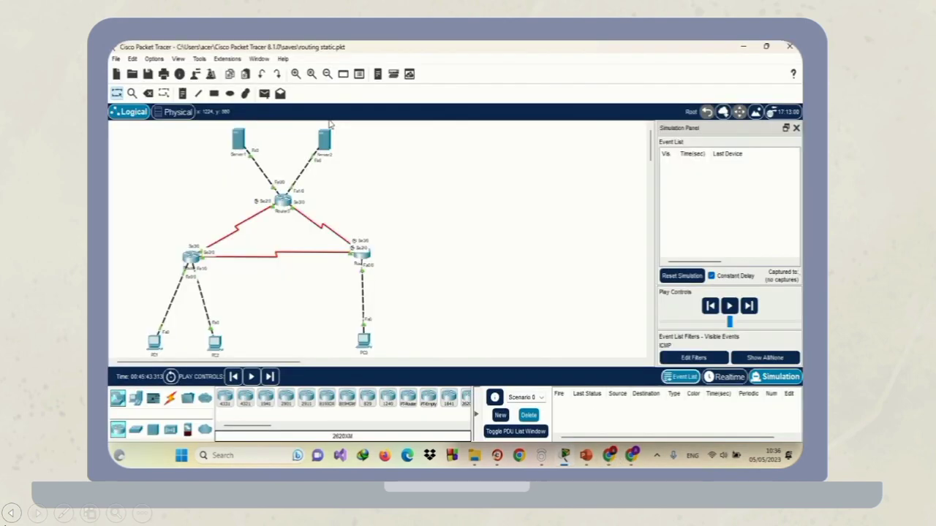
Send a simple PDU from Server1 to PC2, advancing it event by event until the reply returns, then delete the scenario.
left_click(264, 94)
left_click(240, 139)
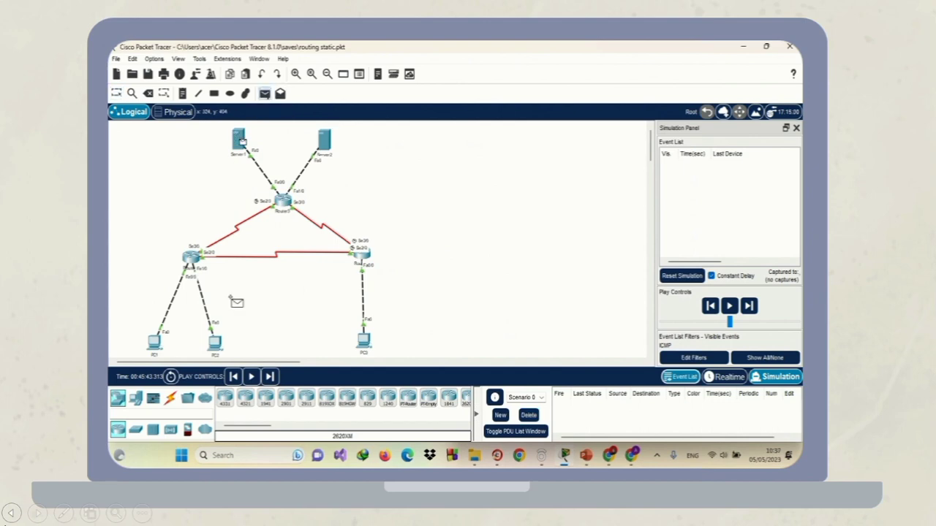
left_click(218, 342)
left_click(753, 306)
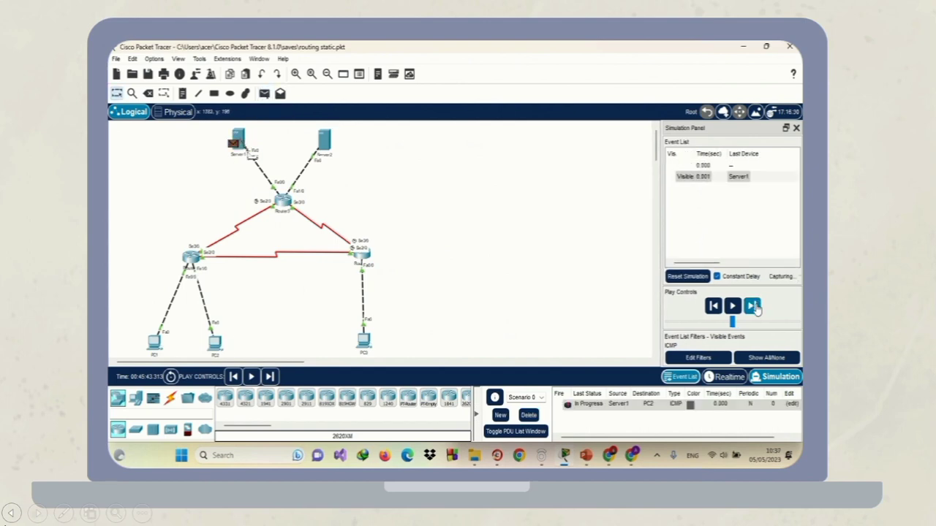
left_click(755, 308)
left_click(756, 310)
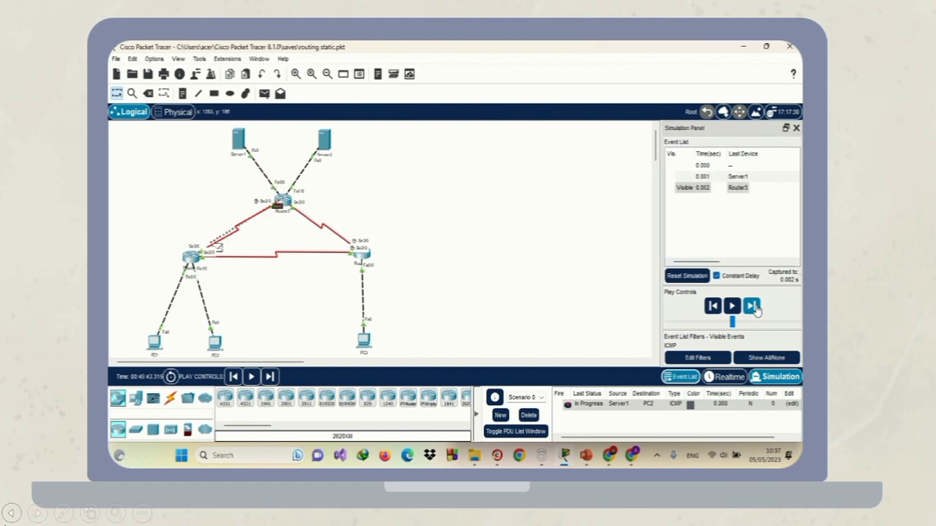
left_click(755, 310)
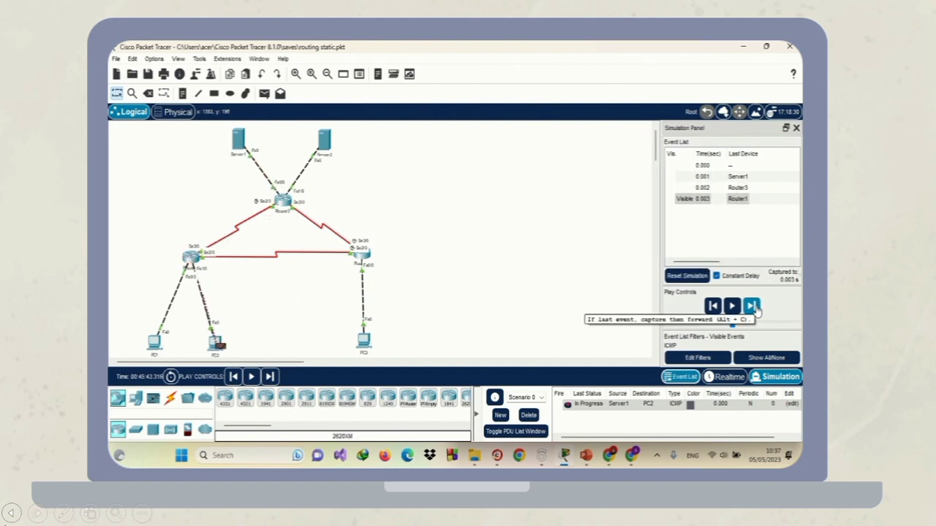
left_click(755, 310)
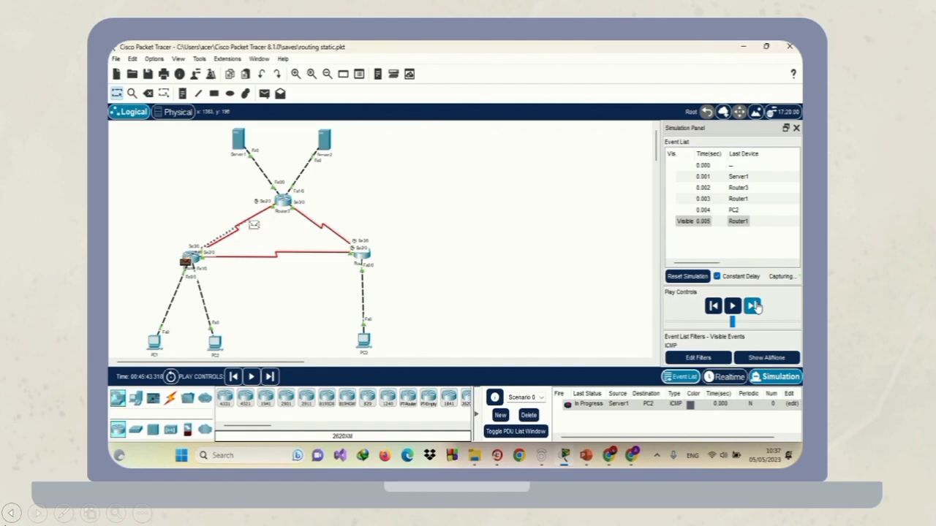
left_click(756, 309)
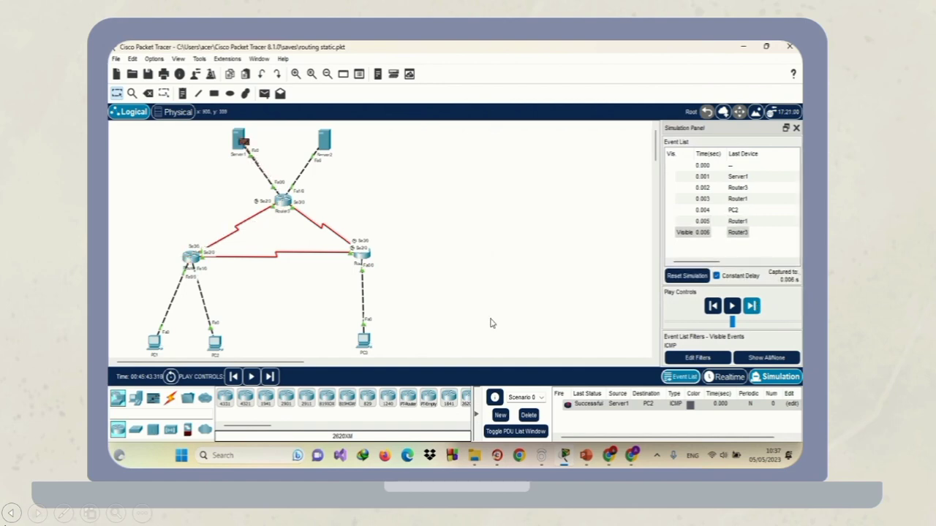
left_click(529, 415)
Send a simple PDU from Server1 to PC3, advancing it event by event until the reply returns, then delete the scenario.
left_click(264, 93)
left_click(239, 140)
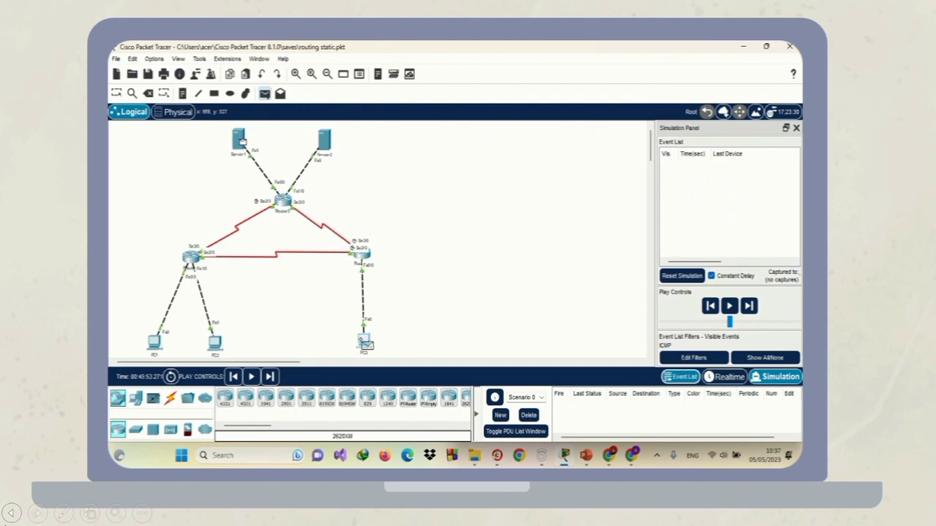
left_click(363, 340)
left_click(761, 311)
left_click(761, 310)
left_click(760, 310)
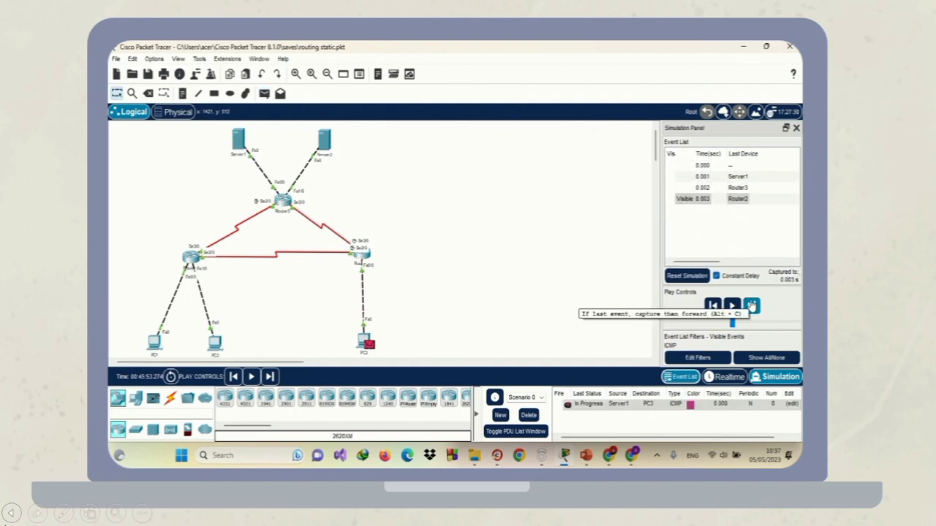
left_click(752, 305)
left_click(751, 306)
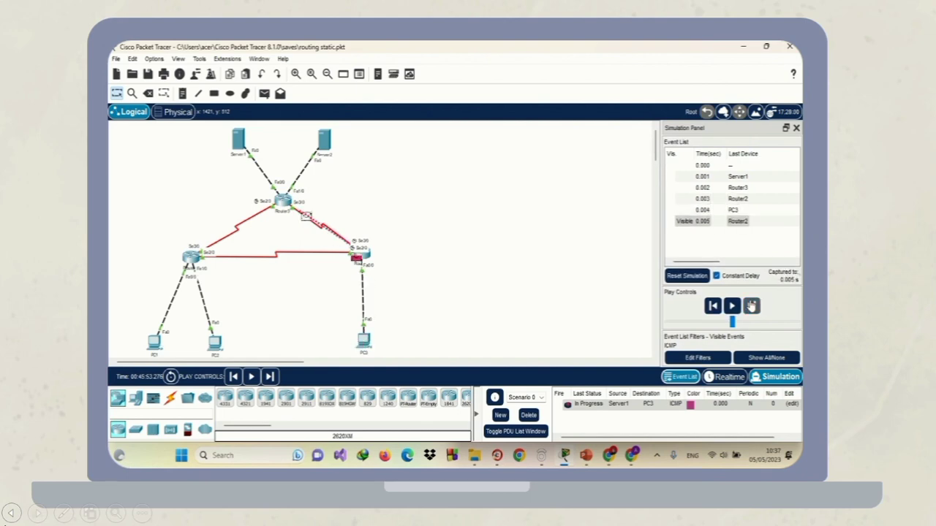
left_click(752, 305)
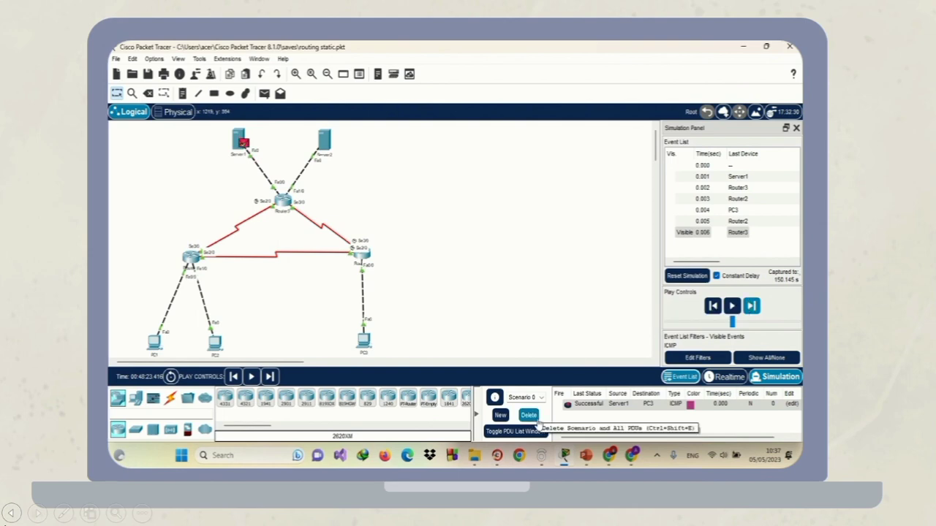
left_click(538, 424)
Switch to the browser guide and read instructions 8 to 10 on route tracing and the broken-link scenario.
left_click(609, 454)
scroll(475, 329, "down", 3)
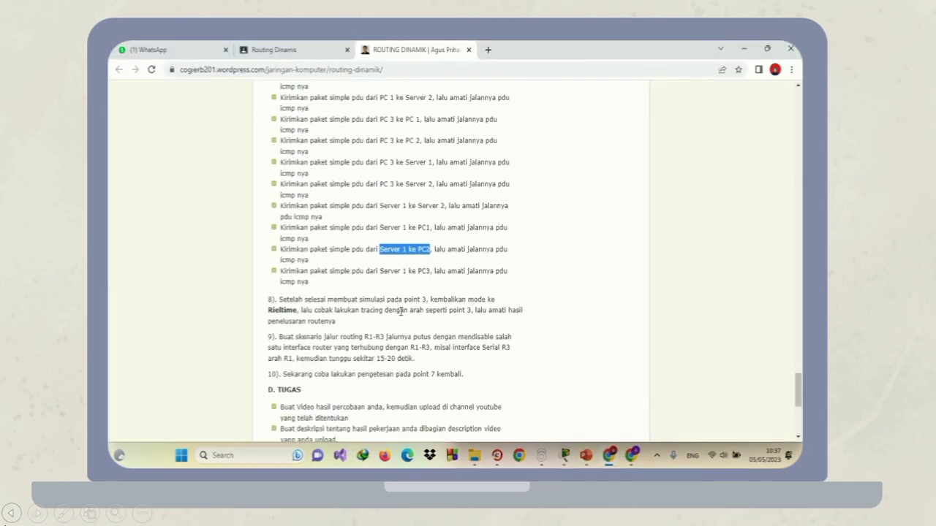
scroll(401, 311, "down", 1)
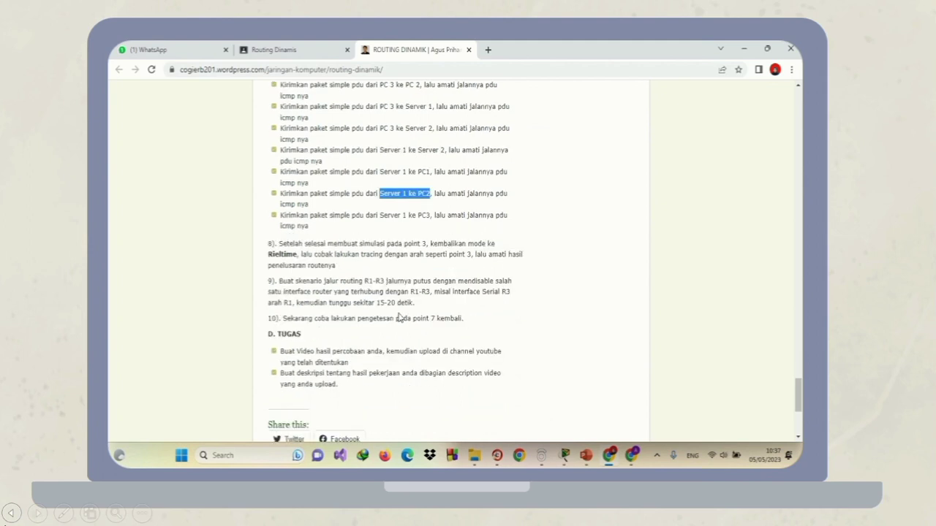
scroll(394, 307, "up", 1)
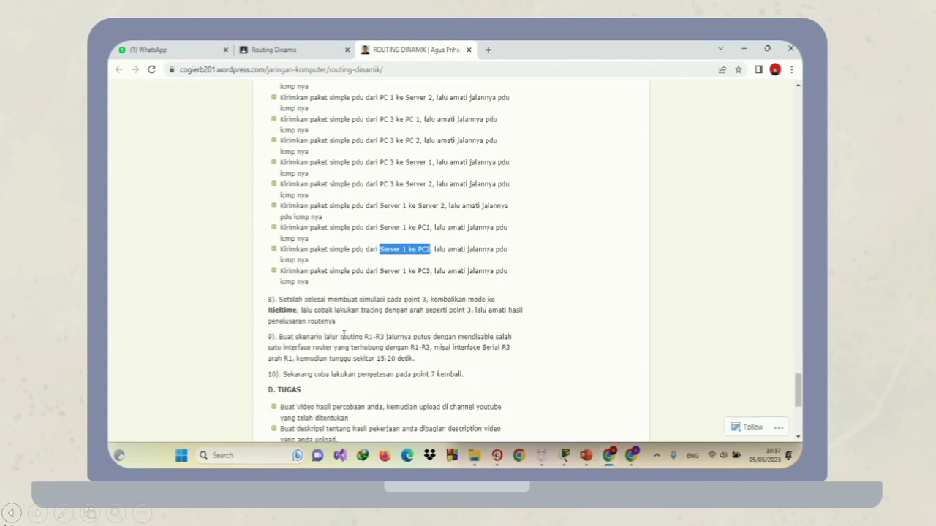
left_click(282, 299)
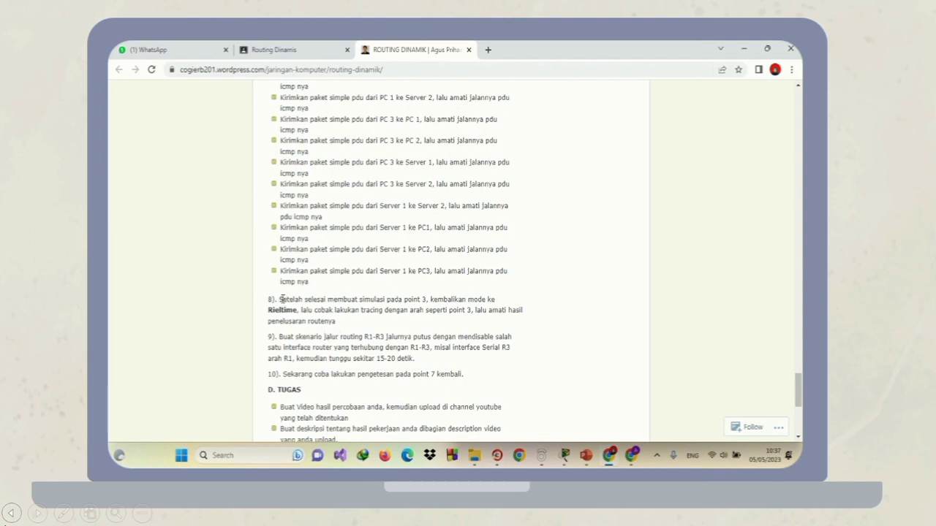
double_click(288, 300)
left_click(314, 309)
scroll(397, 278, "up", 10)
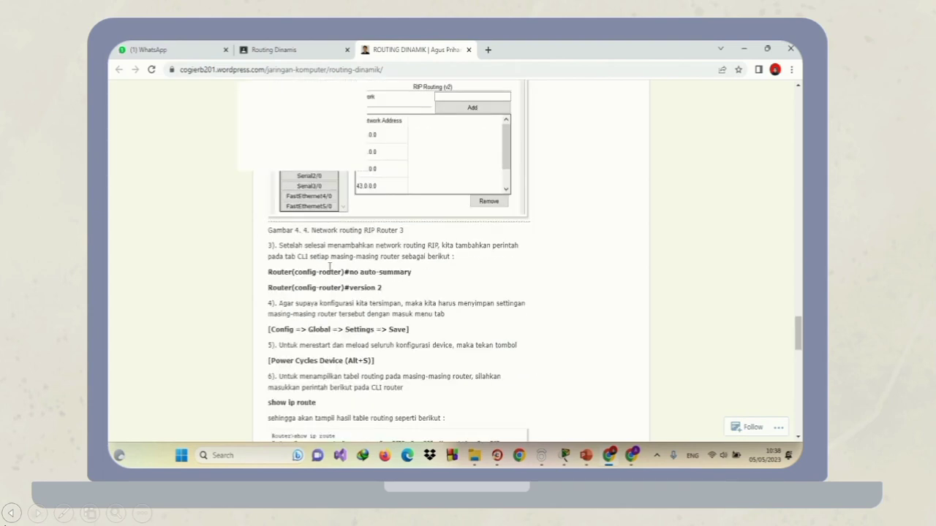
scroll(350, 274, "down", 10)
Return to Packet Tracer, open PC1's Command Prompt, and trace the route to 192.168.1.65.
key("alt+Tab")
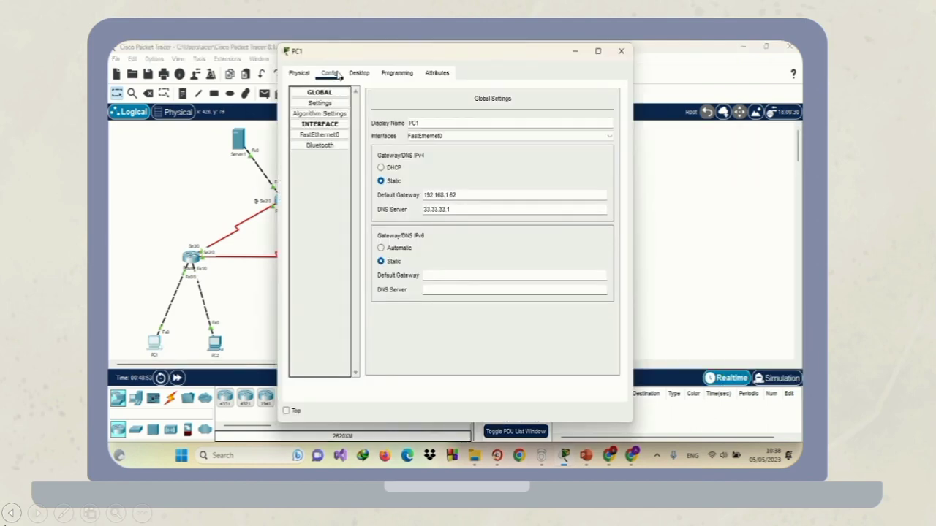
left_click(358, 73)
left_click(511, 116)
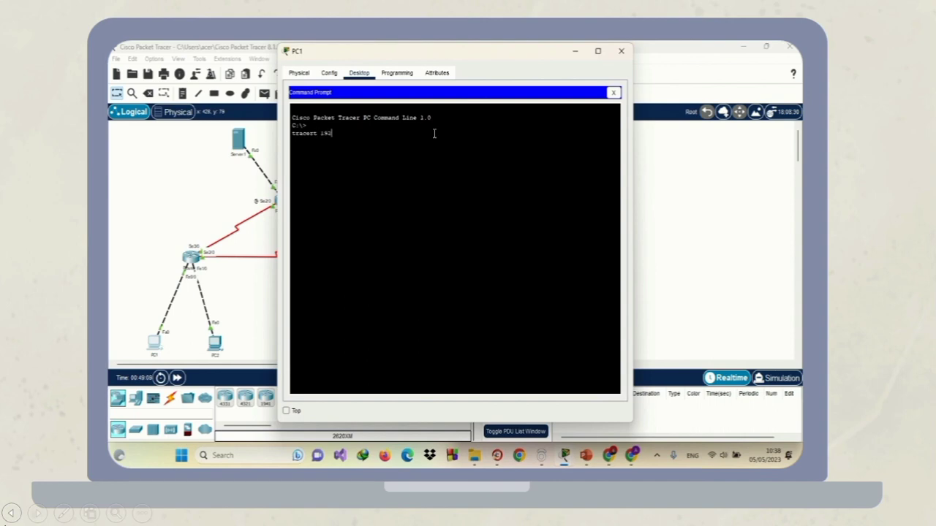
type(".168.1.65")
key("Return")
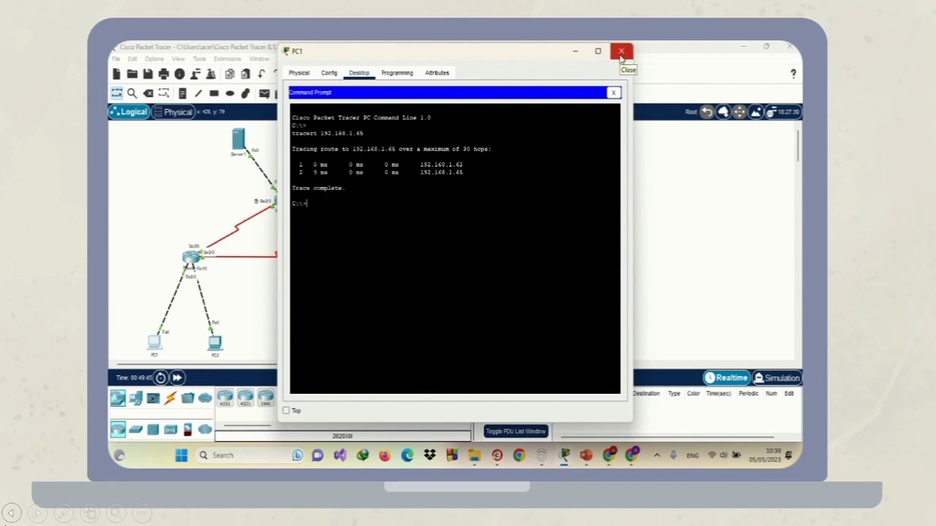
From PC1's Command Prompt, trace the routes to 192.168.1.253 and 33.33.33.1.
type("t")
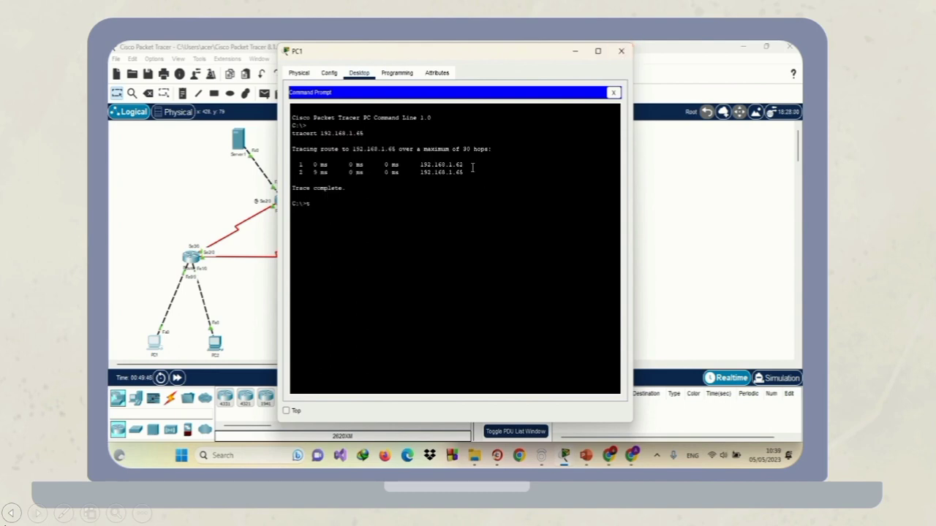
type("racert 192.168.1.253")
key("Return")
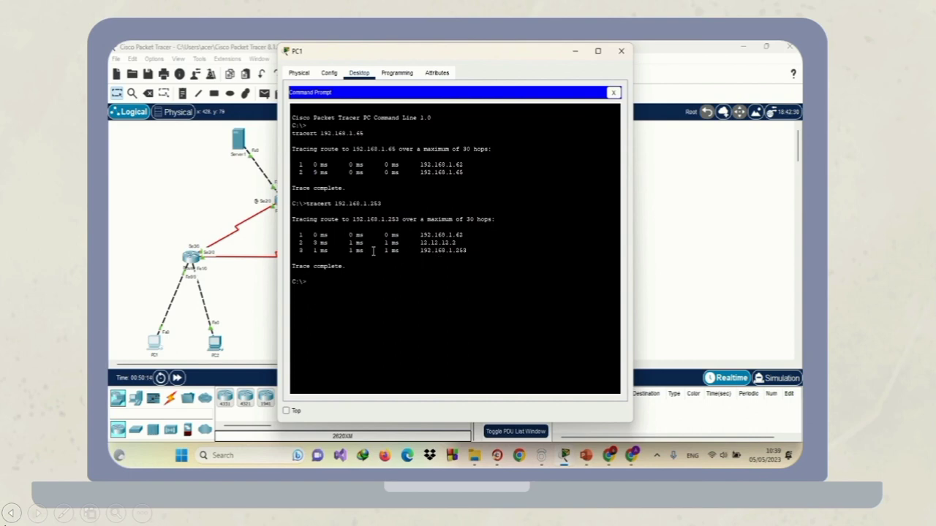
type("tracert 33.33.33.1")
key("Return")
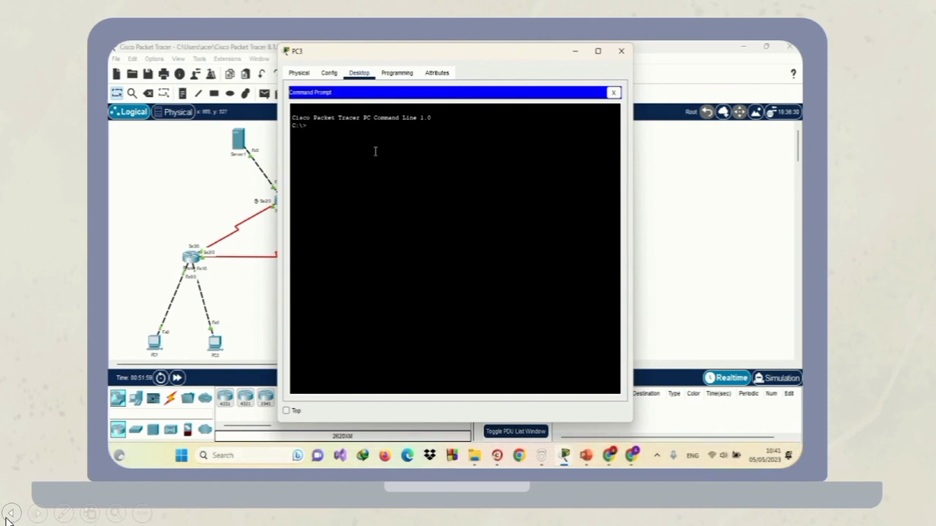
From PC3's Command Prompt, trace the route to 192.168.1.1.
type("tracert 192.168.1.1")
key("Return")
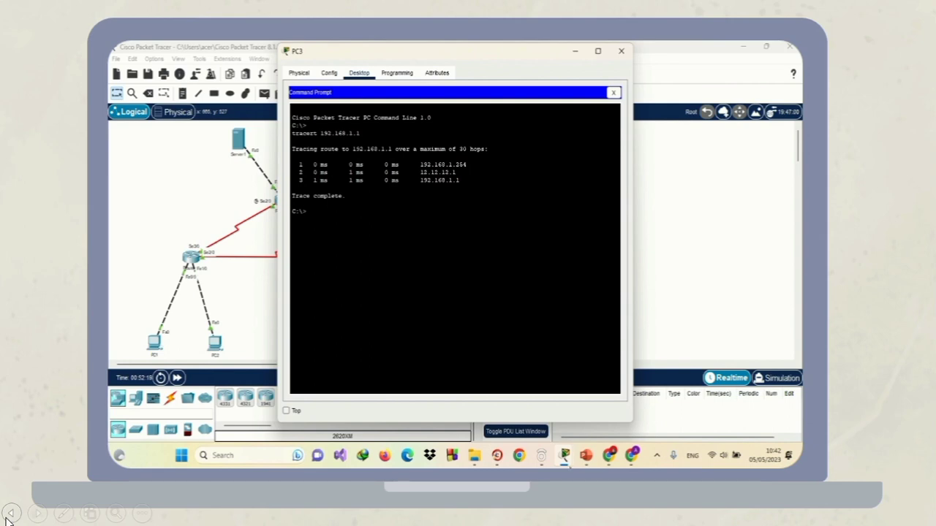
Switch to the browser guide, highlight the PC 3 to PC 2 test, and return to Packet Tracer.
left_click(609, 456)
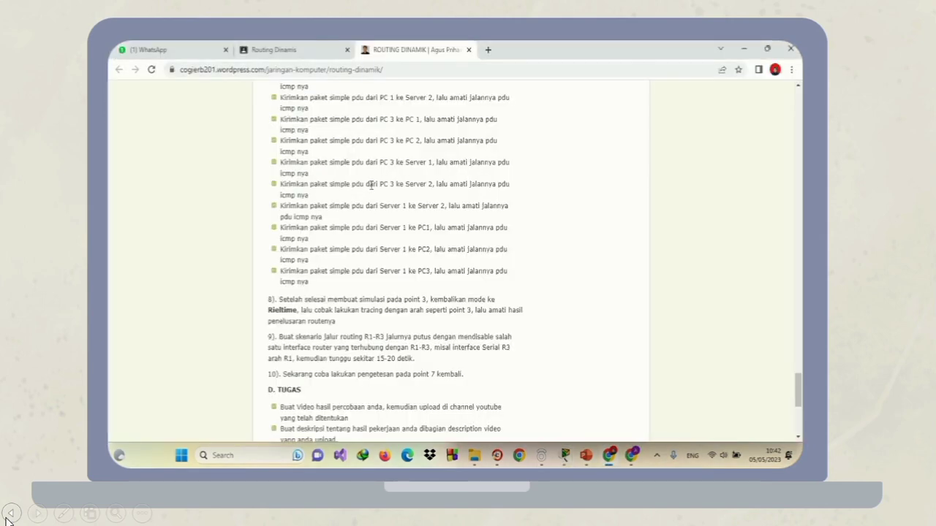
left_click_drag(379, 140, 436, 141)
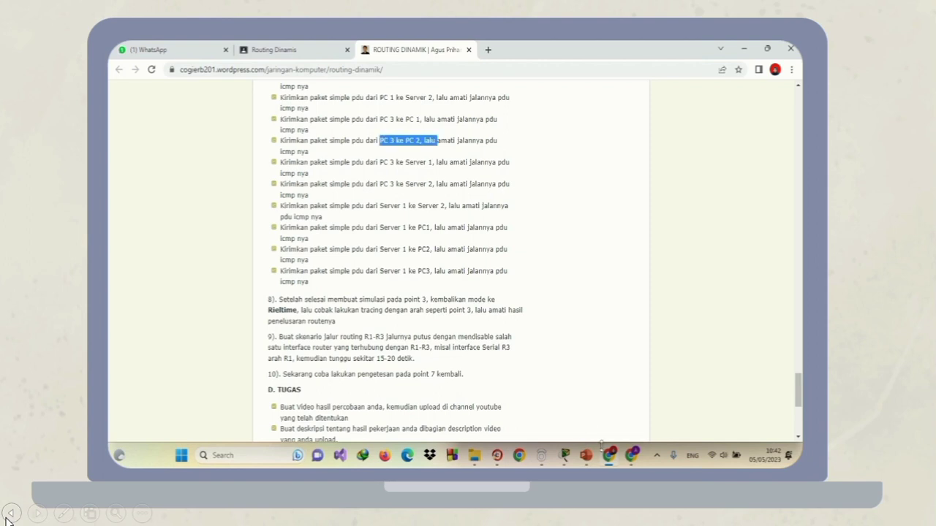
left_click(577, 428)
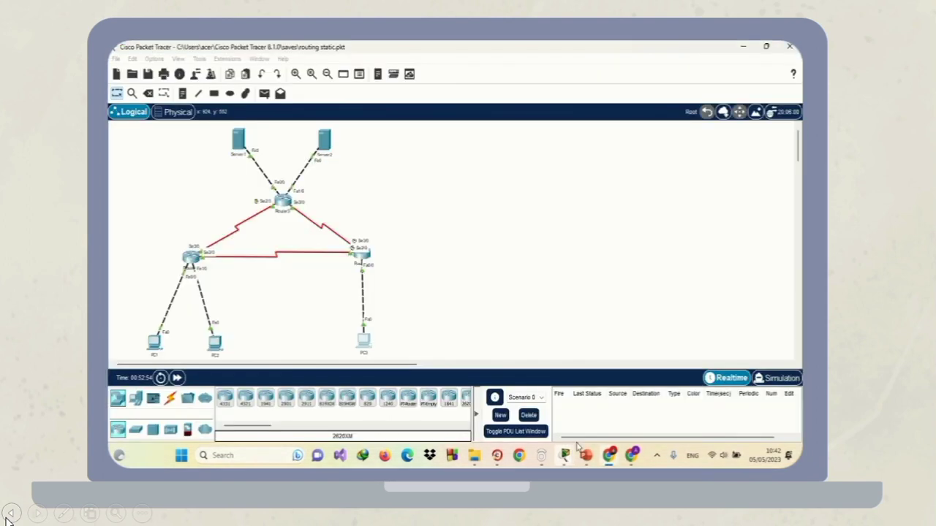
Bring PC3's Command Prompt back and trace the route to 33.33.33.1.
mouse_move(573, 449)
left_click(601, 425)
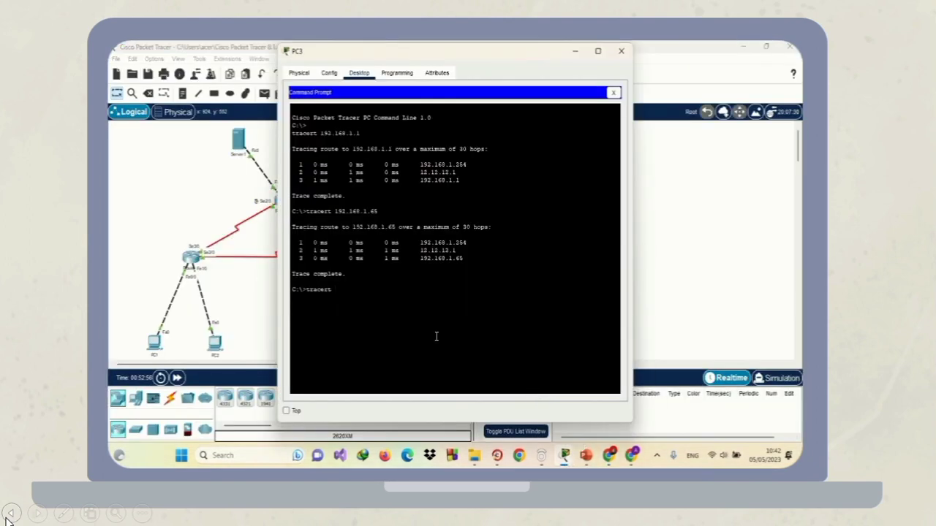
type("33.33.33.1")
key("Return")
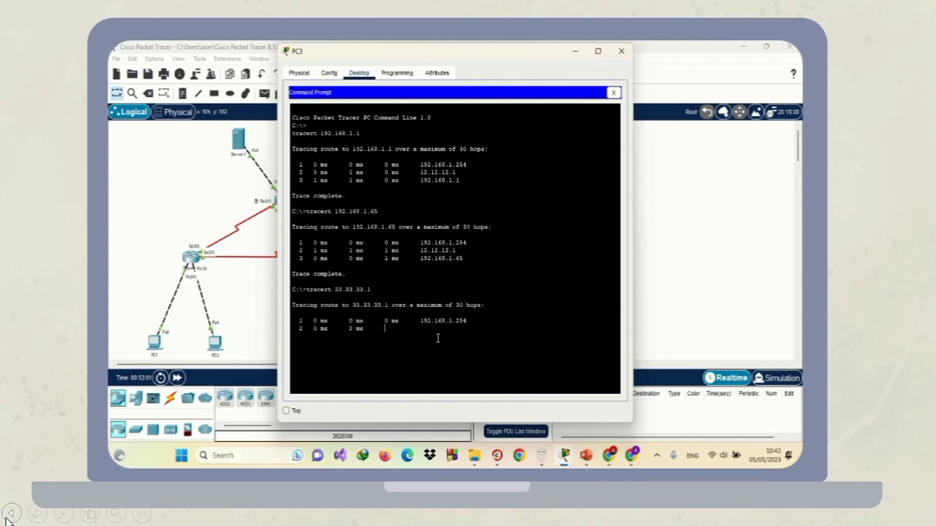
Check the PC 3 to Server 2 test in the browser guide, and trace the route from PC3 to 43.43.43.1.
type("tracert")
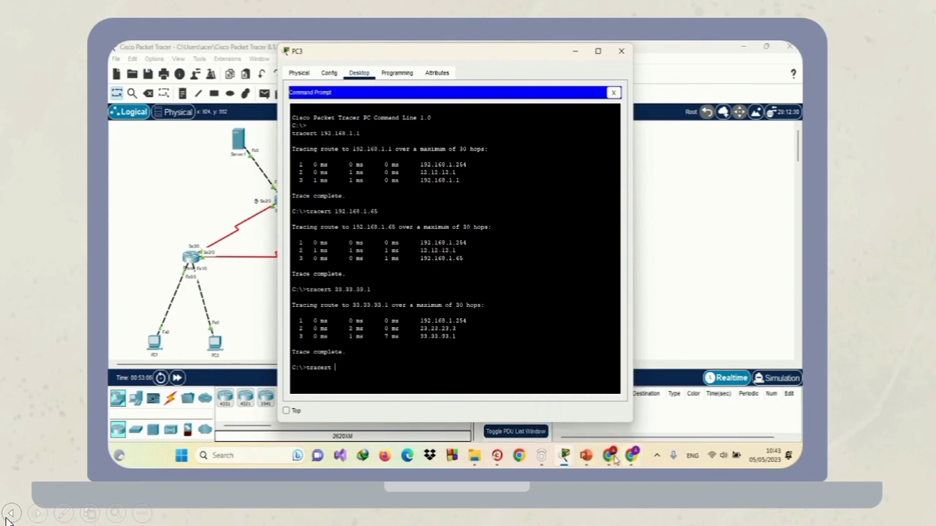
left_click(607, 387)
left_click_drag(377, 184, 439, 184)
left_click(566, 457)
left_click(598, 413)
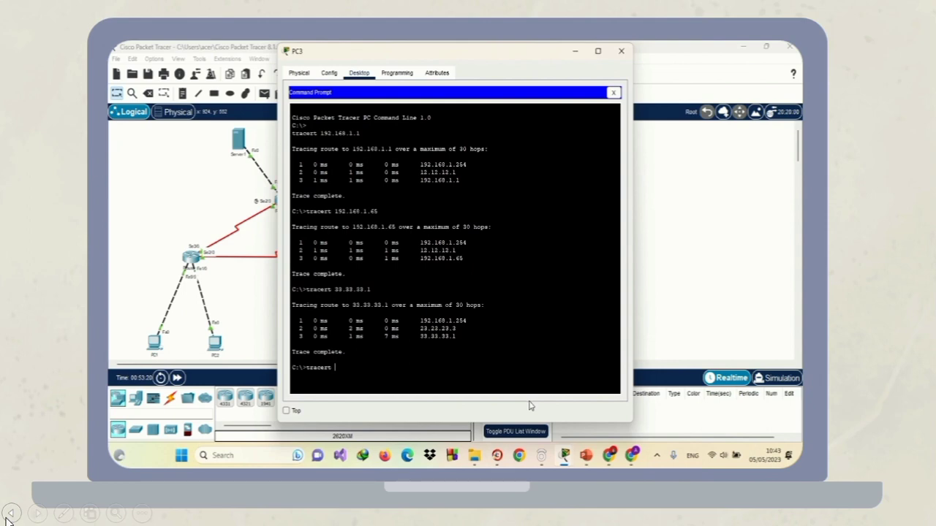
type("43.43.43.1")
key("Return")
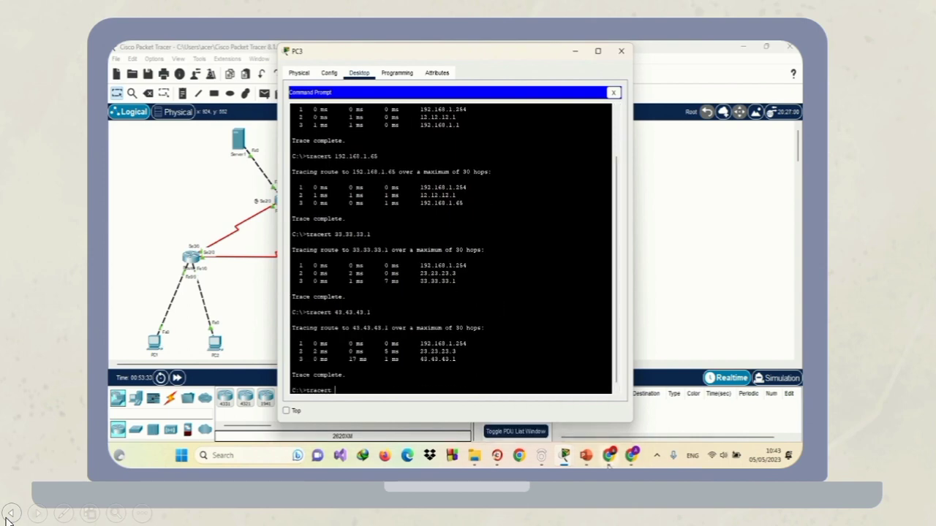
Switch to the browser guide, highlight the Server 1 to Server 2 test, and return to PC3's window in Packet Tracer.
left_click(616, 417)
left_click_drag(379, 206, 432, 217)
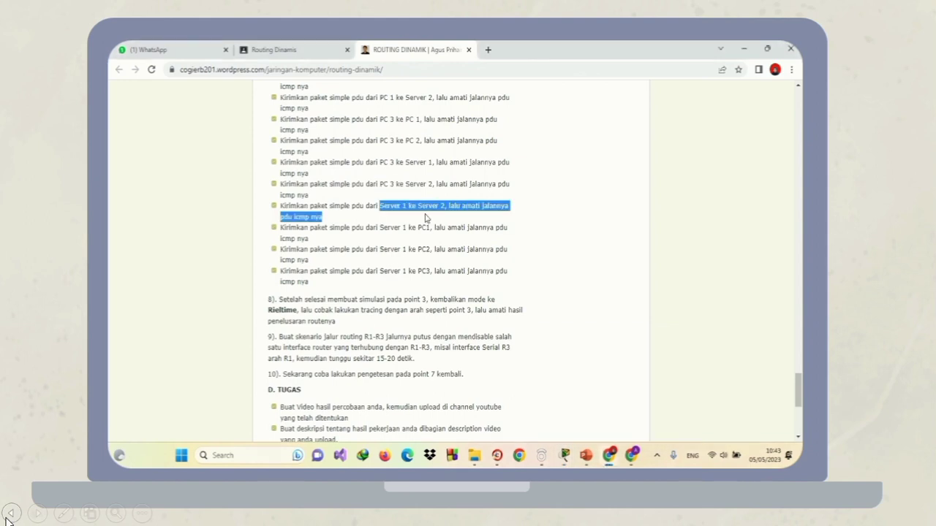
left_click(565, 455)
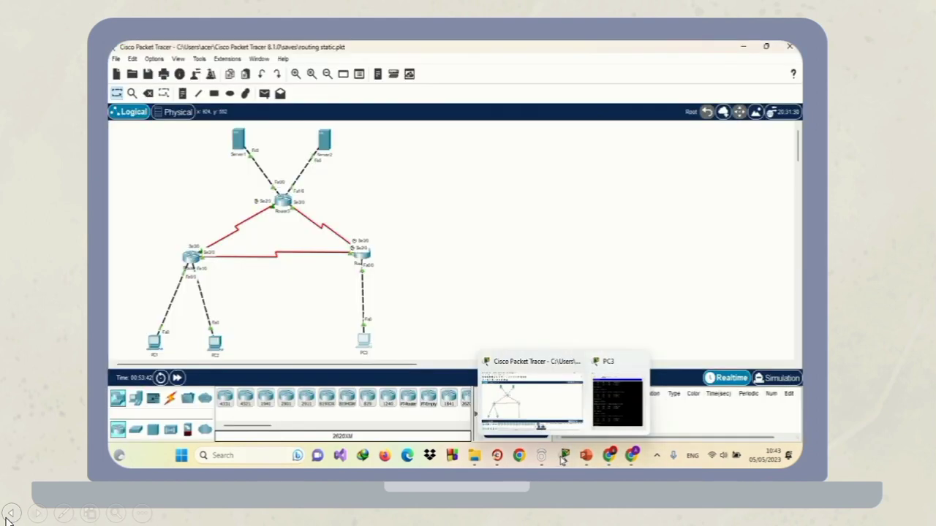
left_click(618, 398)
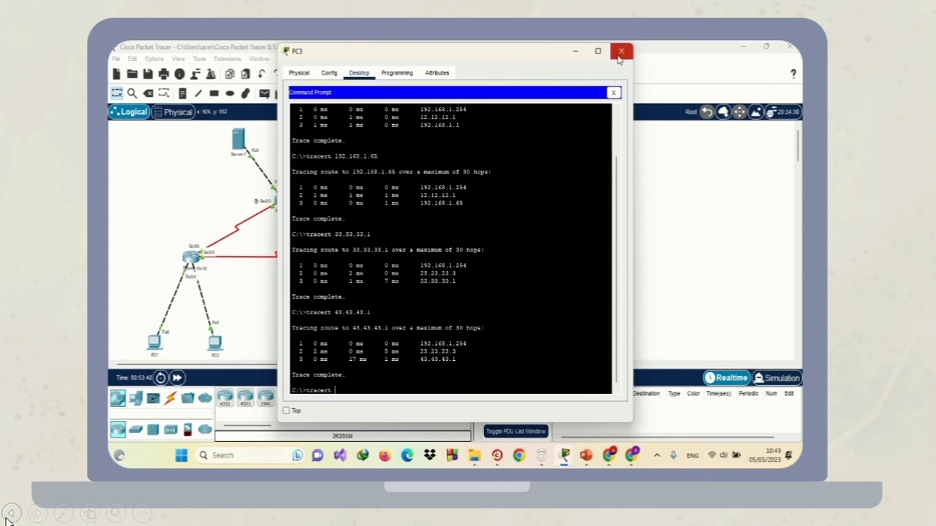
Close PC3's window, open Server1's Command Prompt, and trace the route to 43.43.43.1.
left_click(623, 52)
left_click(233, 144)
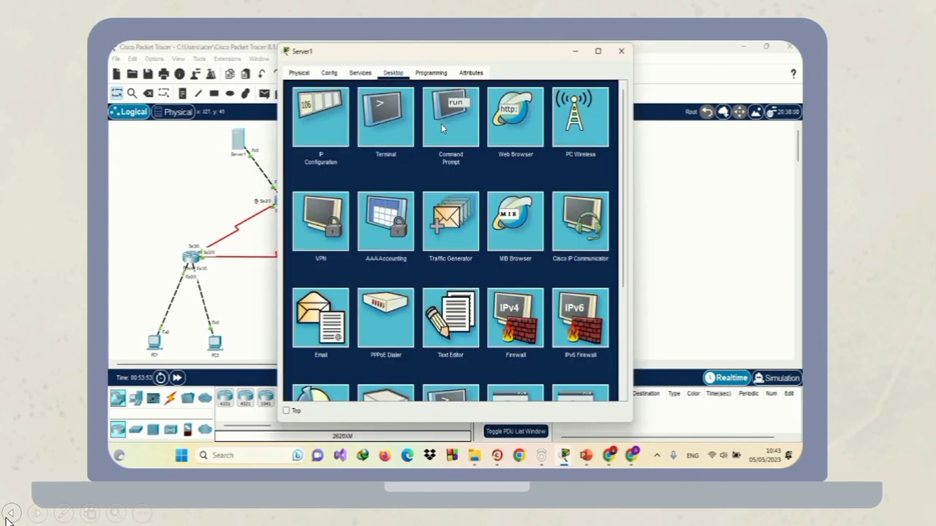
left_click(441, 124)
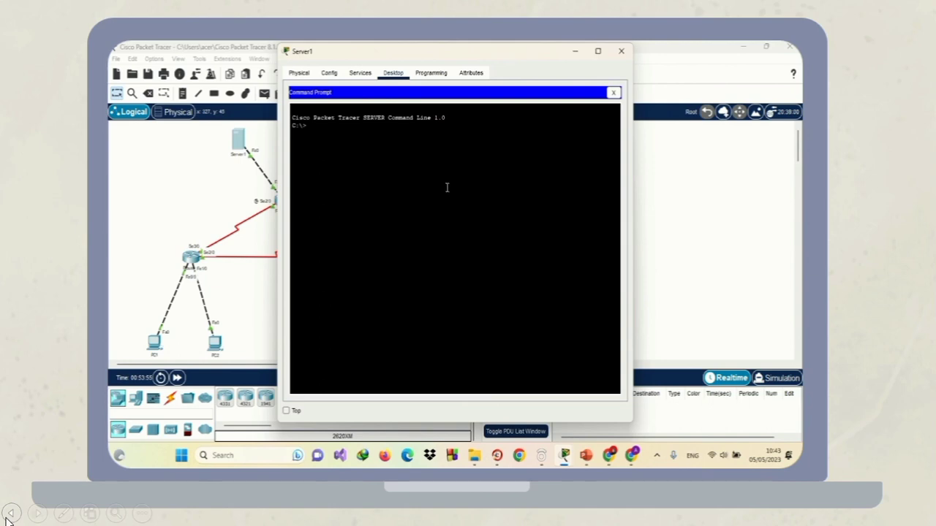
type("tra")
type("cert 8")
type("2")
type("3.43.43.1")
key("Return")
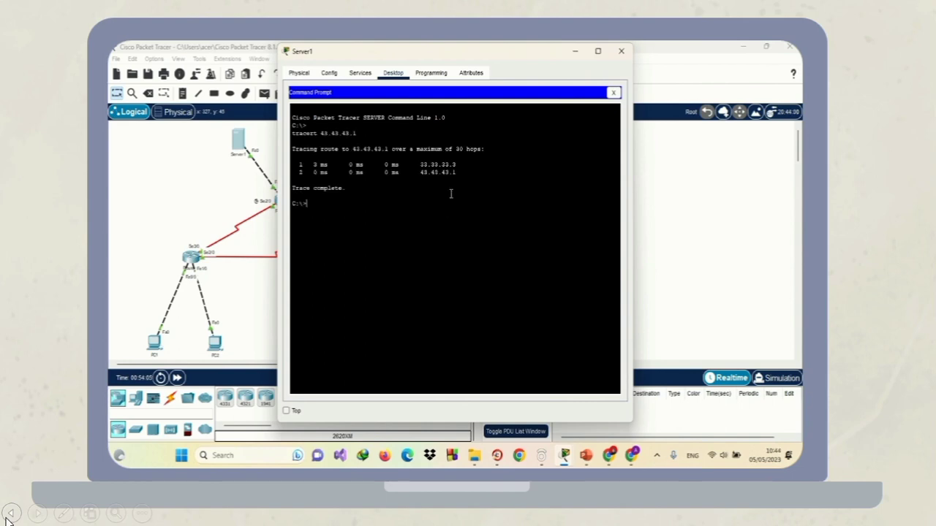
From Server1's Command Prompt, trace the route to 192.168.1.1.
type("tracert 1")
key("BackSpace")
type("92.168.1.1")
key("Return")
Highlight the Server 1 to PC2 test in the browser guide, and trace the route from Server1 to 192.168.1.65.
left_click(609, 455)
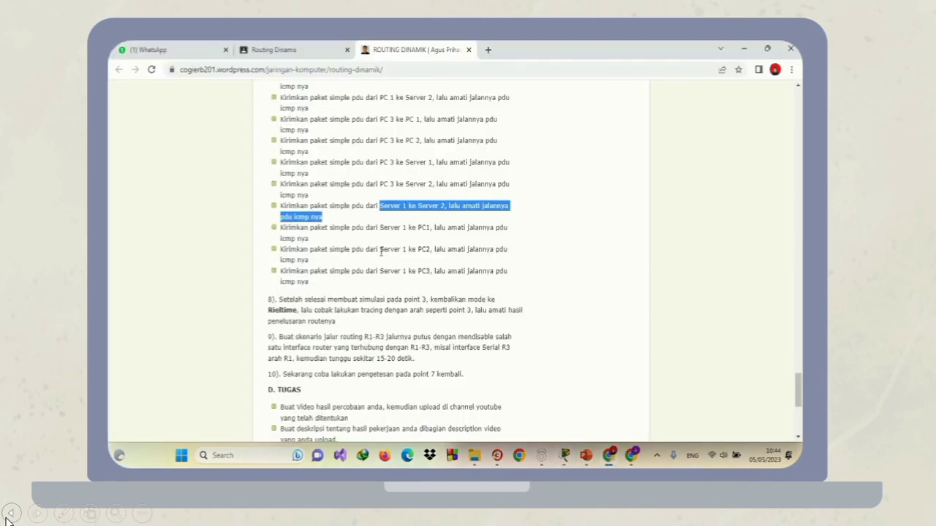
left_click_drag(380, 249, 440, 251)
key("alt+Tab")
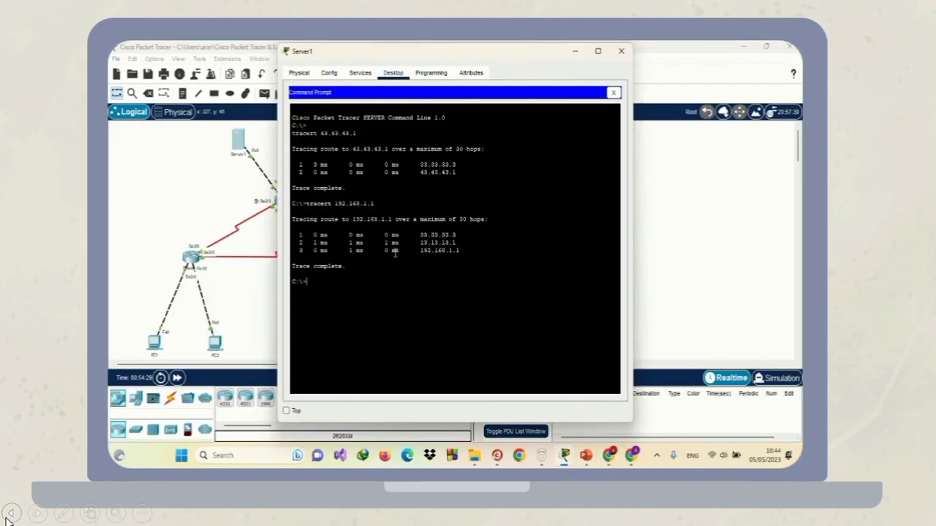
type("tracert 192.168.1.")
type("65")
key("Return")
From Server1's Command Prompt, trace the route to 192.168.1.253.
type("tra")
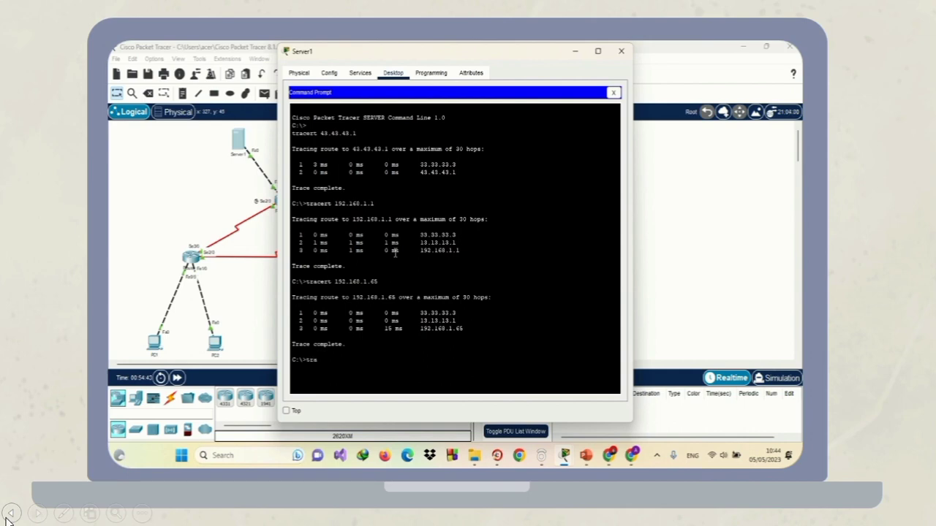
type("cert 192.168.1.253")
key("Return")
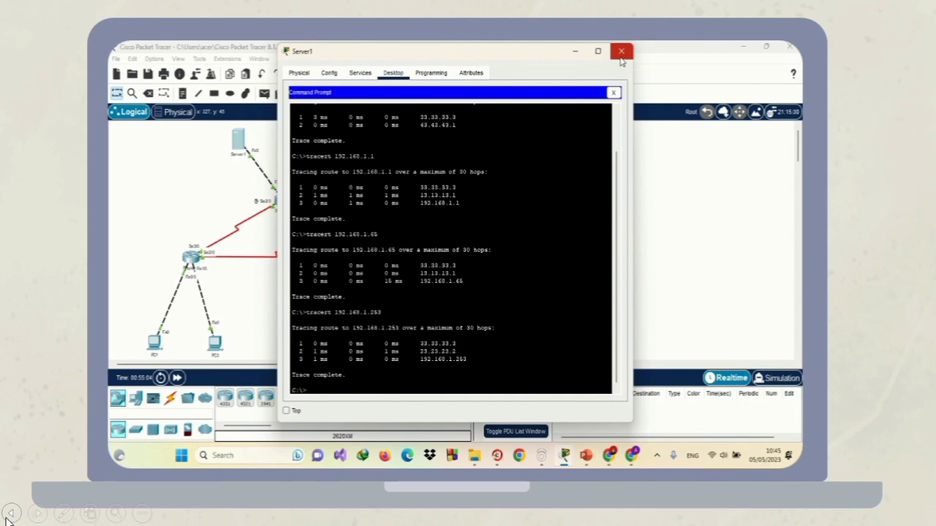
Switch to the browser guide and read point 9 on breaking the R1-R3 path by disabling a router interface, highlighting its text.
mouse_move(496, 455)
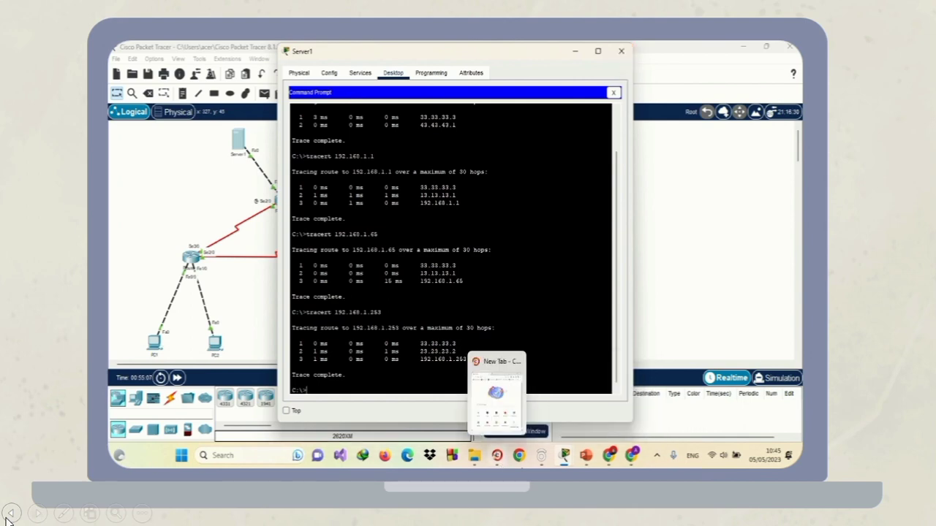
left_click(513, 412)
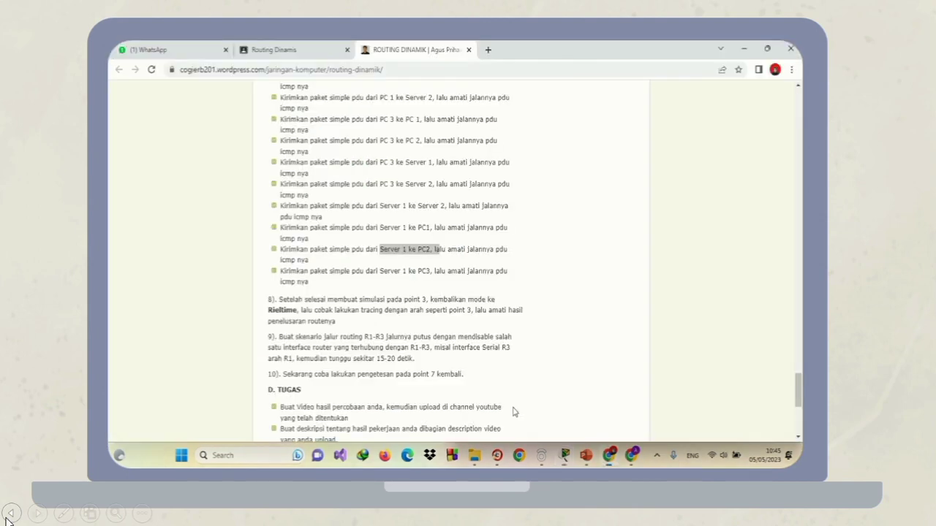
scroll(312, 344, "down", 1)
left_click(348, 291)
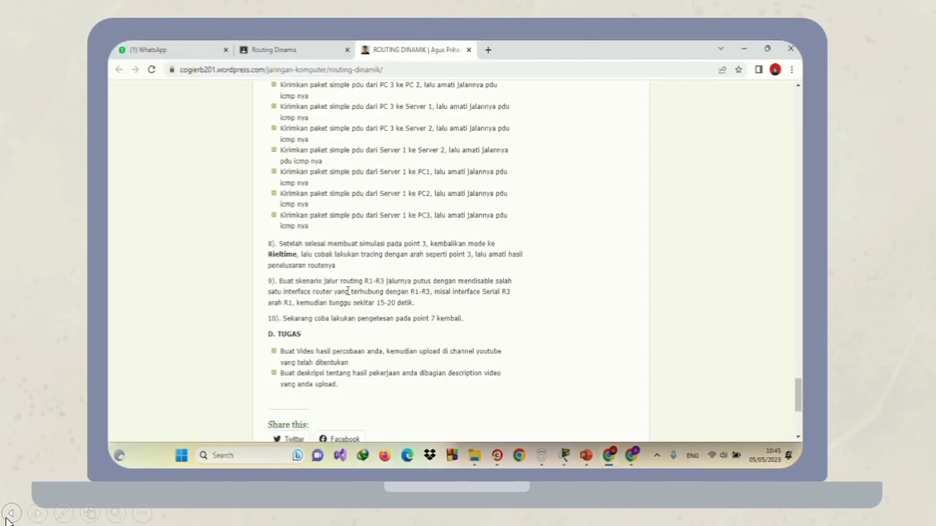
scroll(345, 293, "up", 1)
left_click_drag(268, 334, 414, 356)
scroll(348, 291, "down", 1)
left_click(348, 291)
scroll(348, 291, "up", 1)
left_click_drag(269, 334, 417, 357)
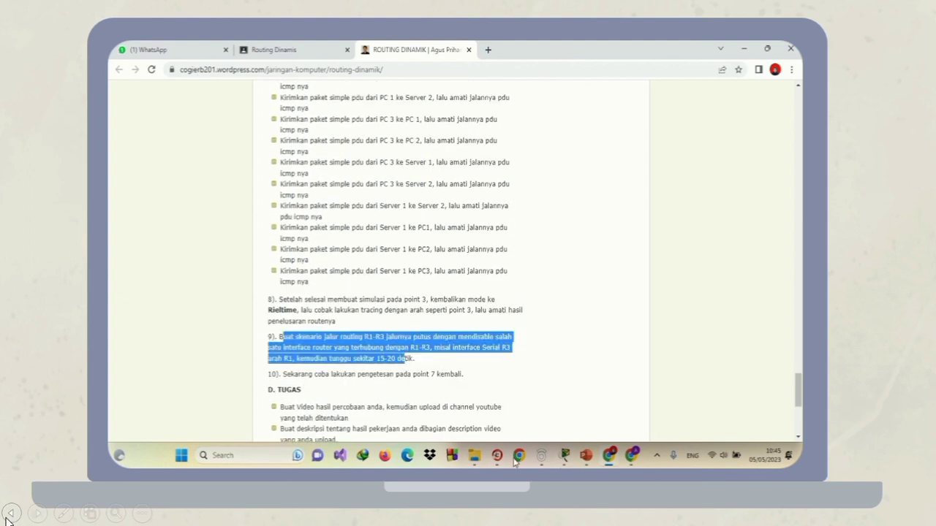
scroll(348, 291, "down", 1)
left_click(347, 291)
scroll(348, 291, "up", 1)
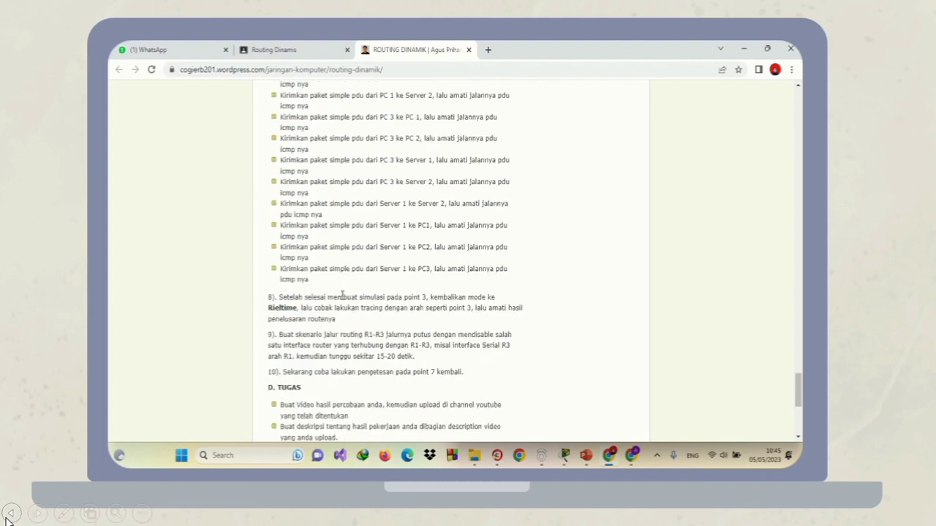
left_click_drag(268, 334, 406, 358)
scroll(347, 291, "down", 1)
left_click(348, 291)
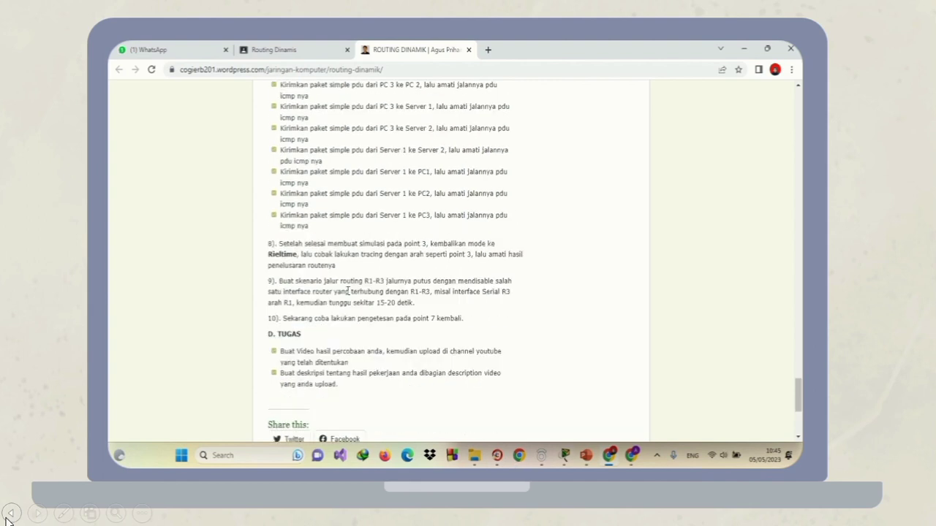
scroll(348, 291, "up", 1)
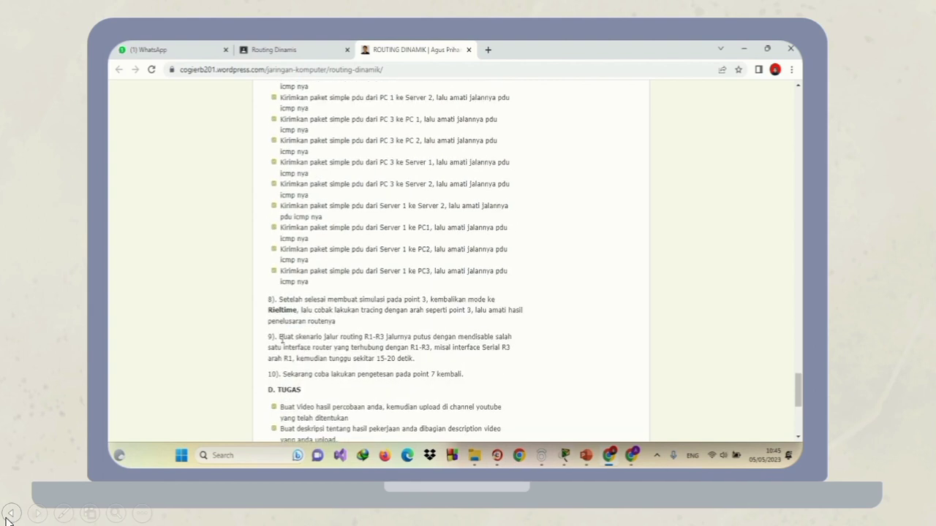
left_click_drag(268, 334, 419, 369)
scroll(348, 291, "down", 1)
left_click(348, 291)
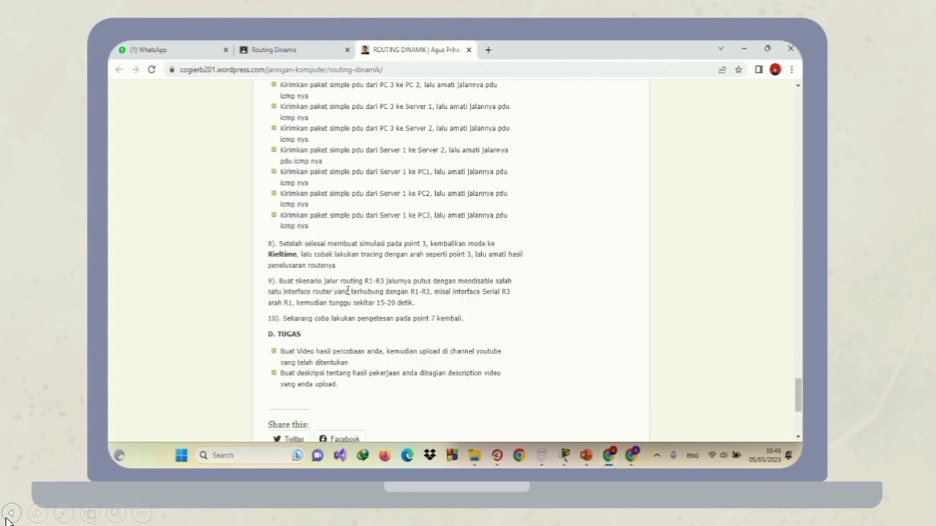
scroll(348, 291, "up", 1)
left_click_drag(268, 334, 419, 358)
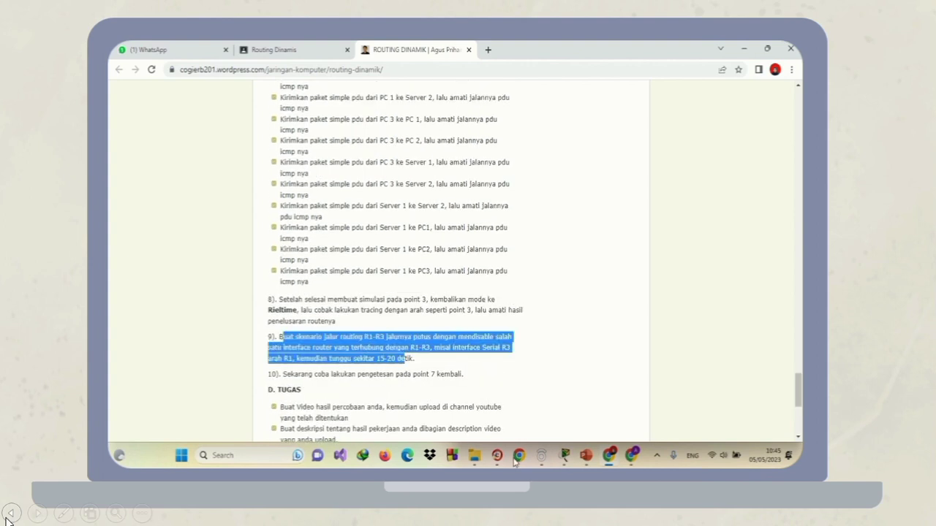
scroll(348, 291, "down", 1)
left_click(348, 291)
scroll(348, 291, "up", 1)
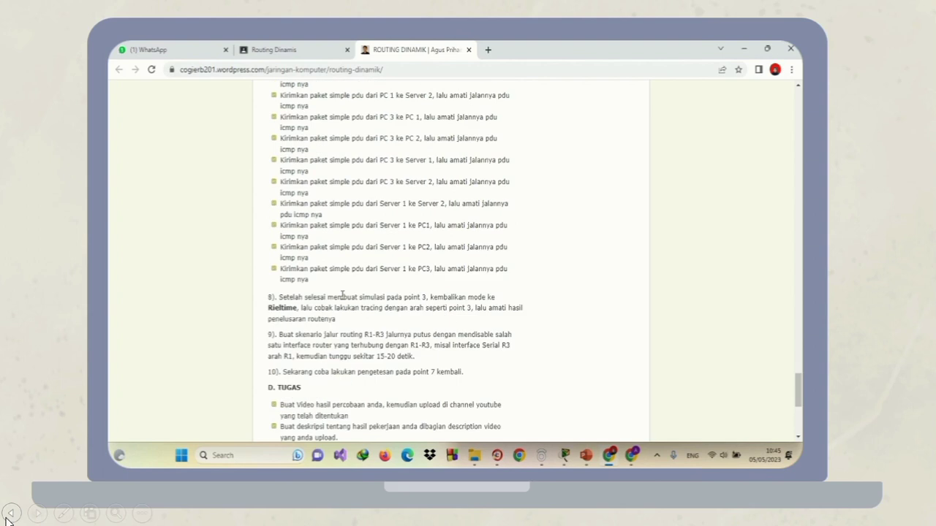
left_click_drag(283, 337, 407, 359)
left_click(348, 291)
scroll(348, 291, "down", 1)
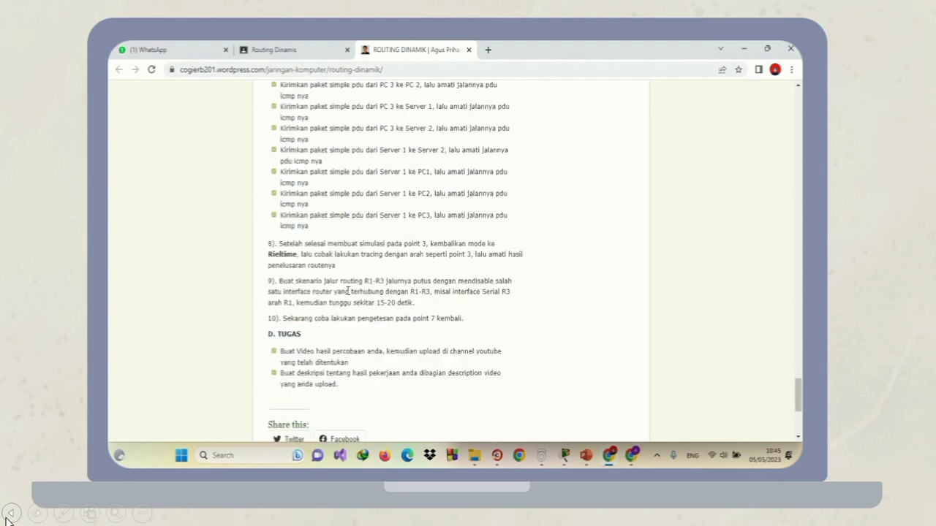
scroll(348, 291, "up", 1)
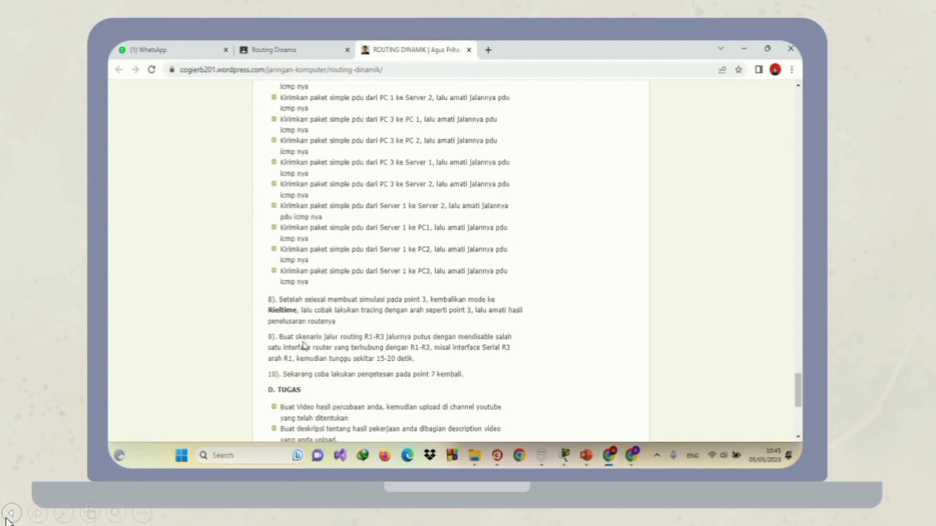
left_click_drag(282, 337, 406, 358)
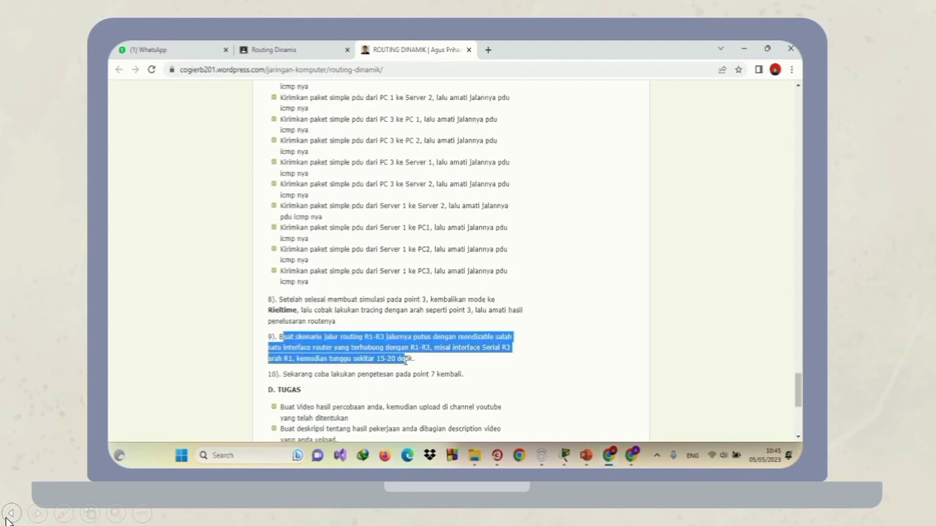
Return to Packet Tracer, turn off the port status of Router1's Serial3/0 interface, and close the router's window.
left_click(564, 455)
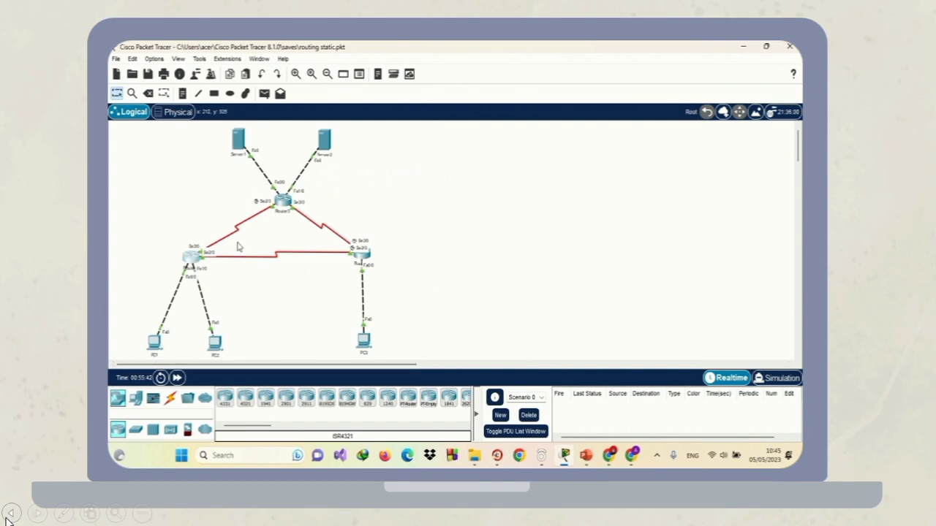
left_click(192, 257)
left_click(329, 73)
left_click(320, 198)
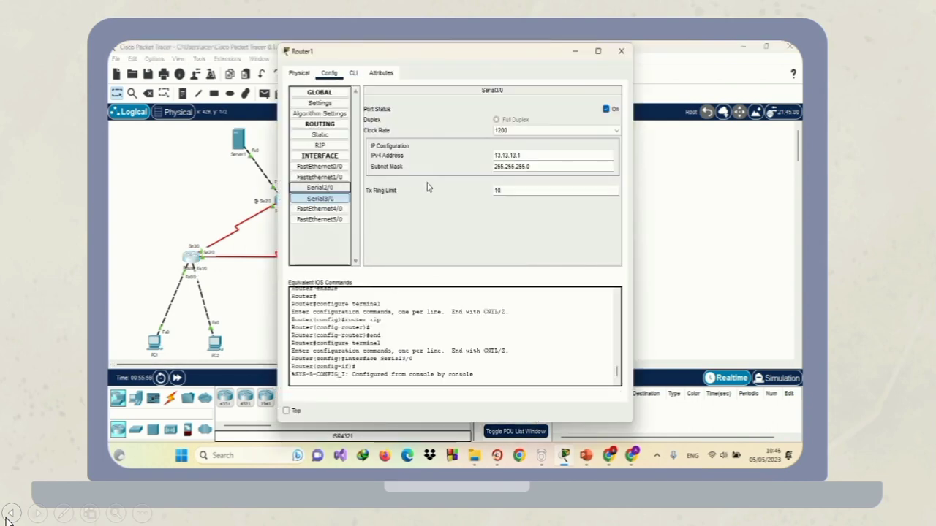
left_click(606, 109)
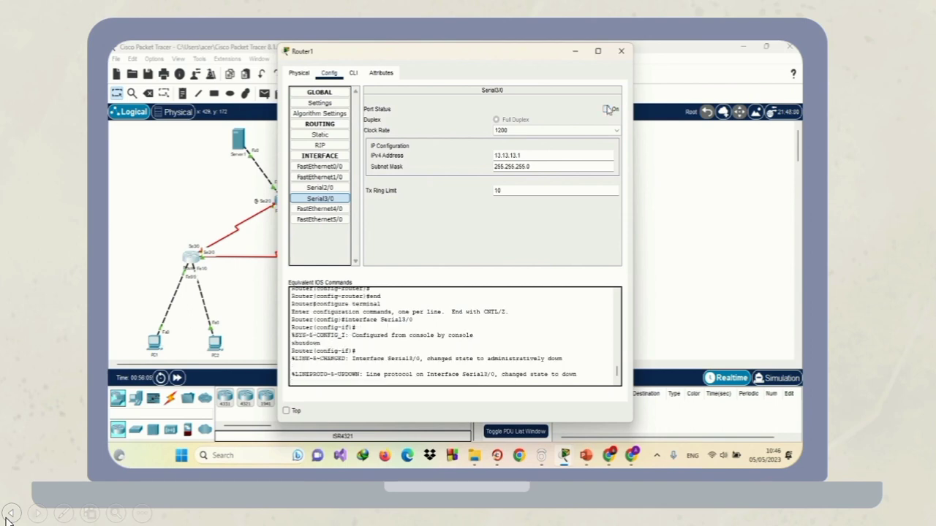
left_click(621, 52)
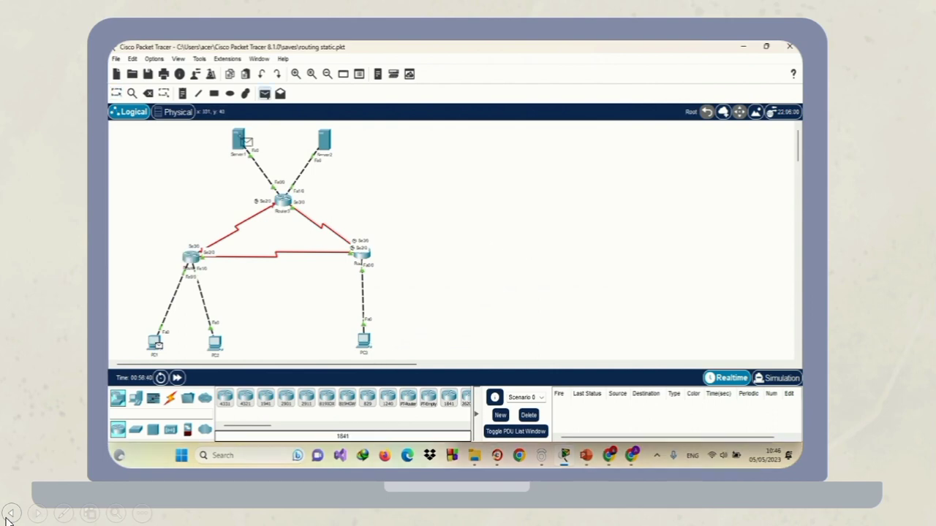
Make Server1 the destination of the simple PDU from PC1, and switch to Simulation mode.
left_click(239, 136)
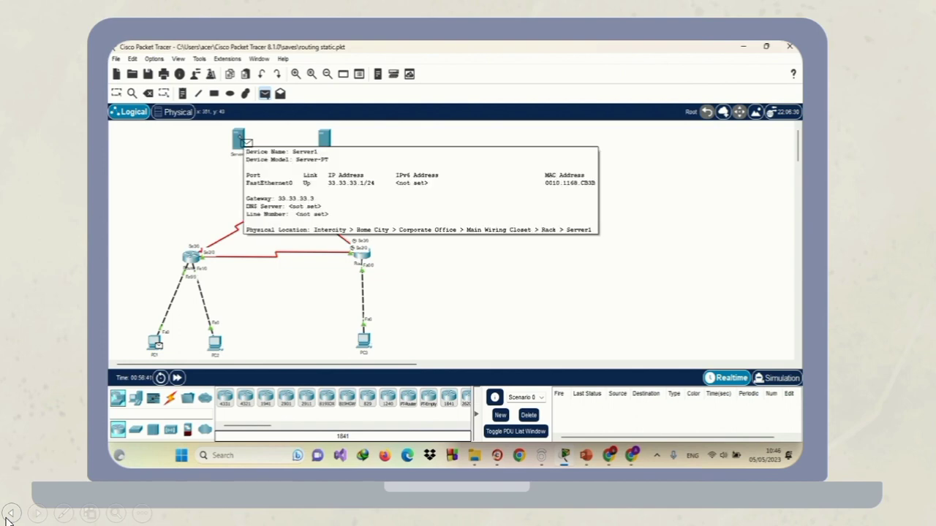
left_click(795, 376)
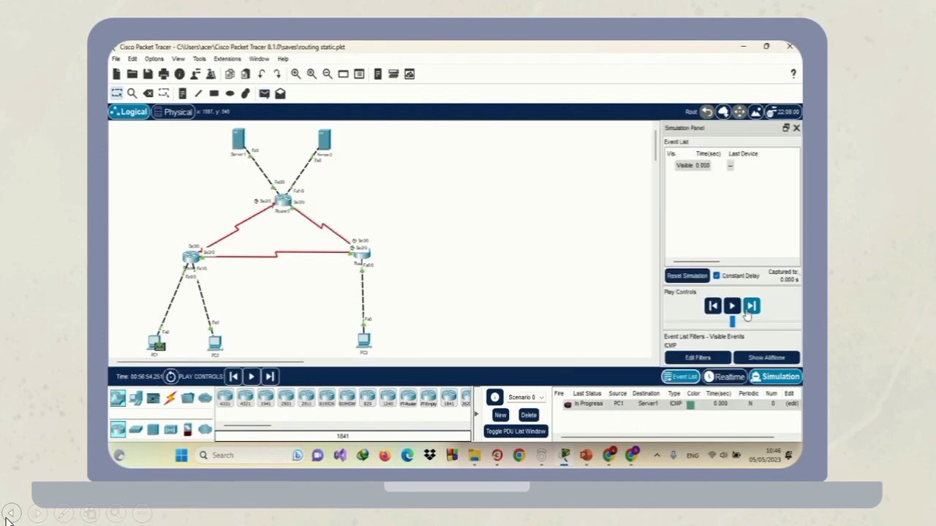
Step the packet between PC1 and Server1 forward event by event through its round trip, and delete the scenario.
left_click(751, 307)
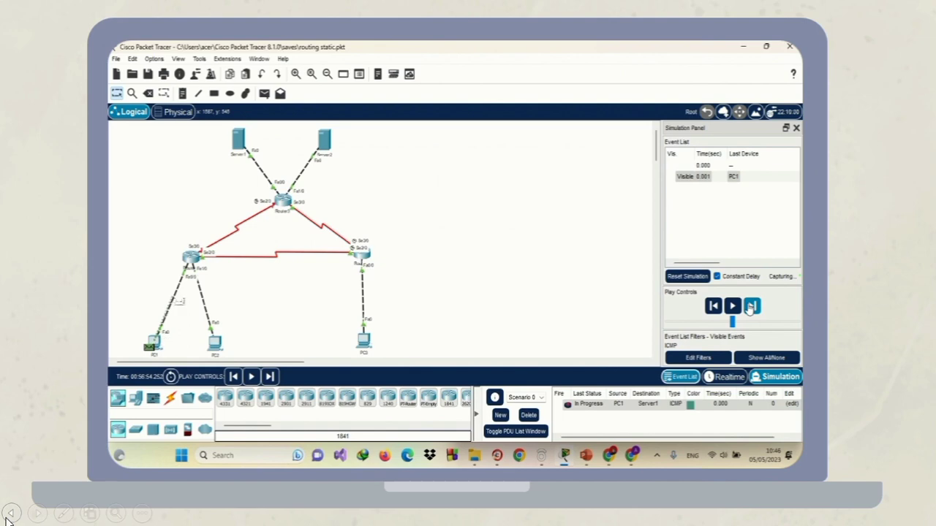
left_click(751, 307)
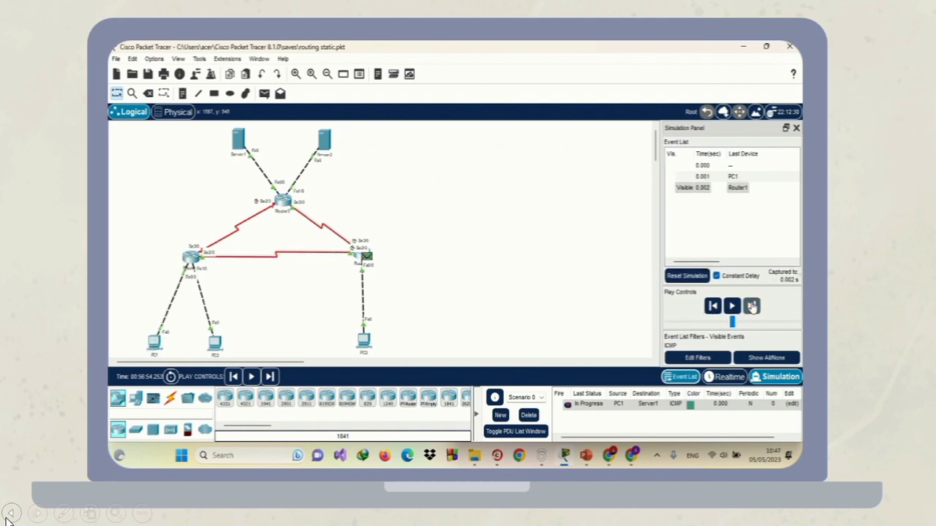
left_click(751, 307)
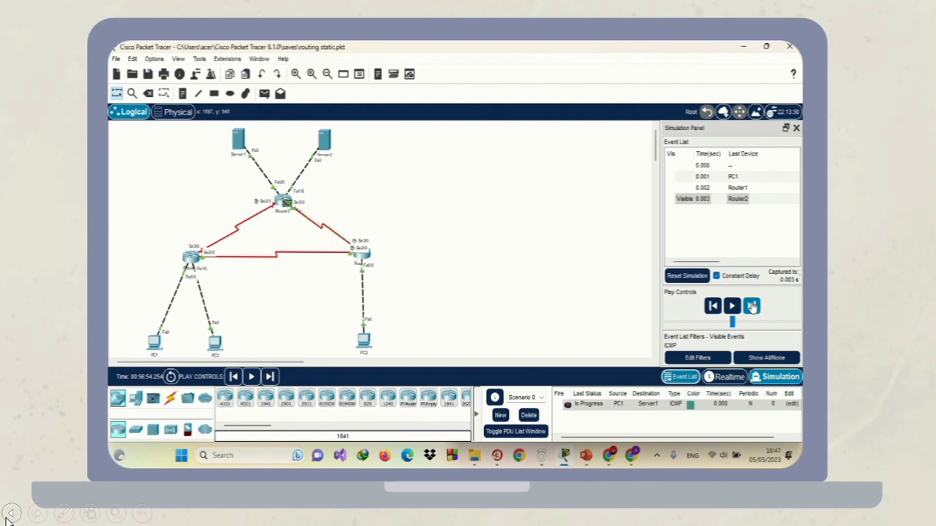
left_click(751, 307)
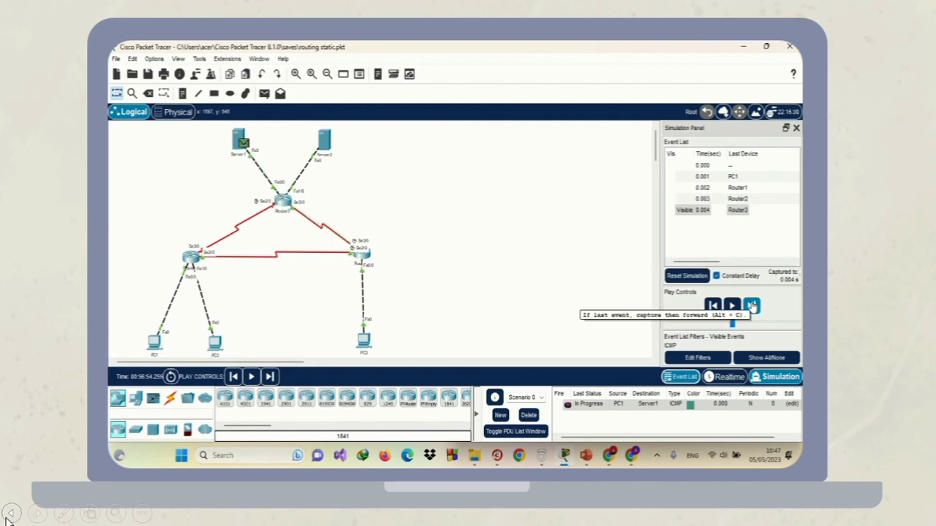
left_click(752, 307)
left_click(752, 307)
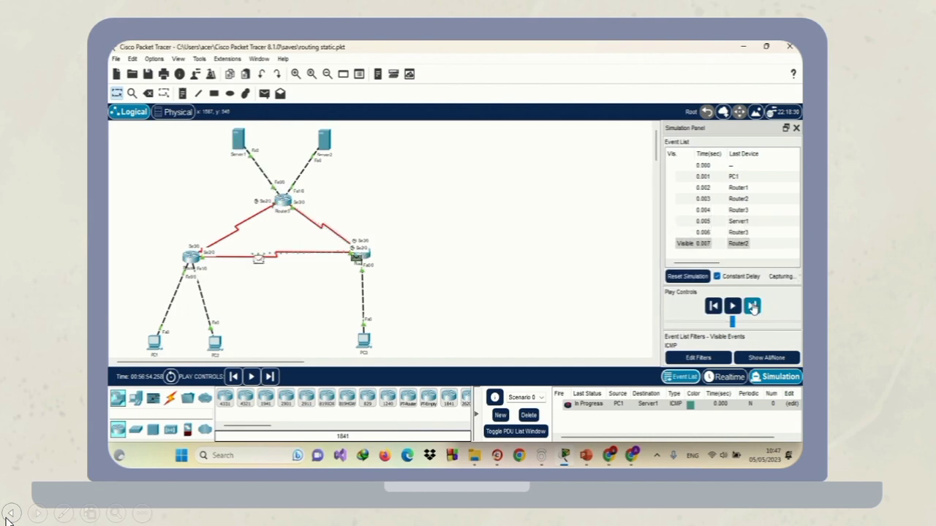
left_click(752, 307)
left_click(752, 307)
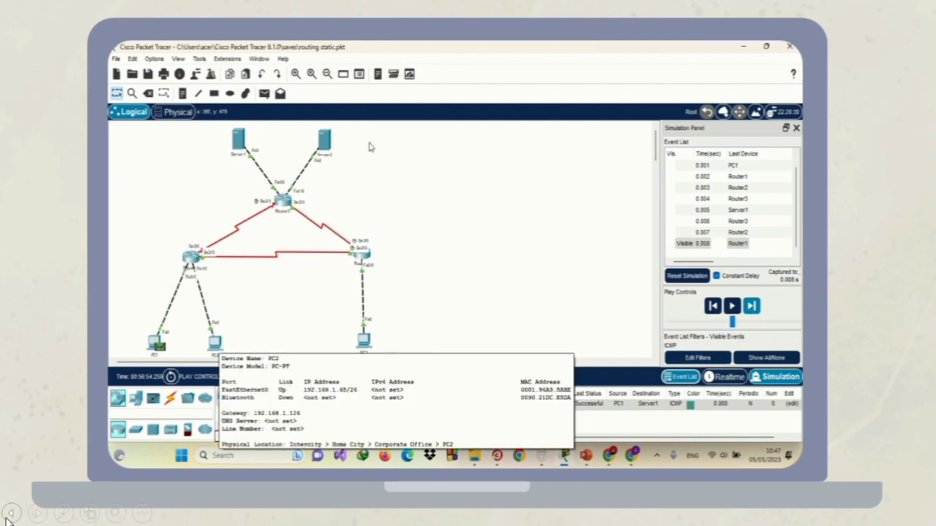
left_click(529, 415)
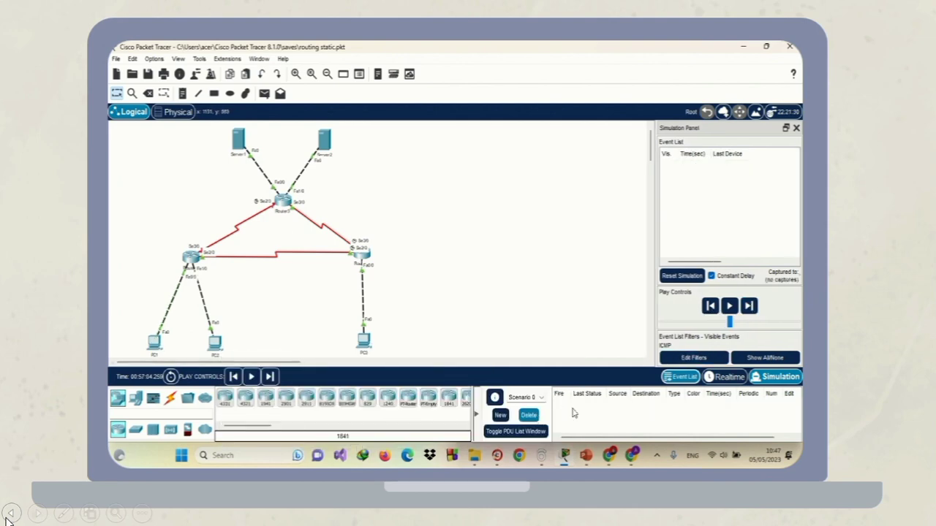
Turn off Router1's Serial2/0 port, turn its Serial3/0 port back on, and close the router's window.
left_click(277, 192)
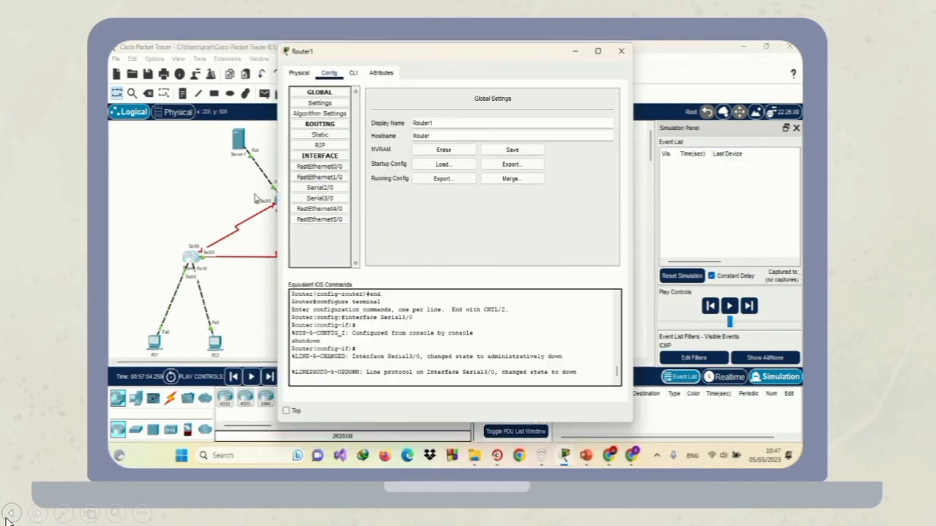
left_click(319, 188)
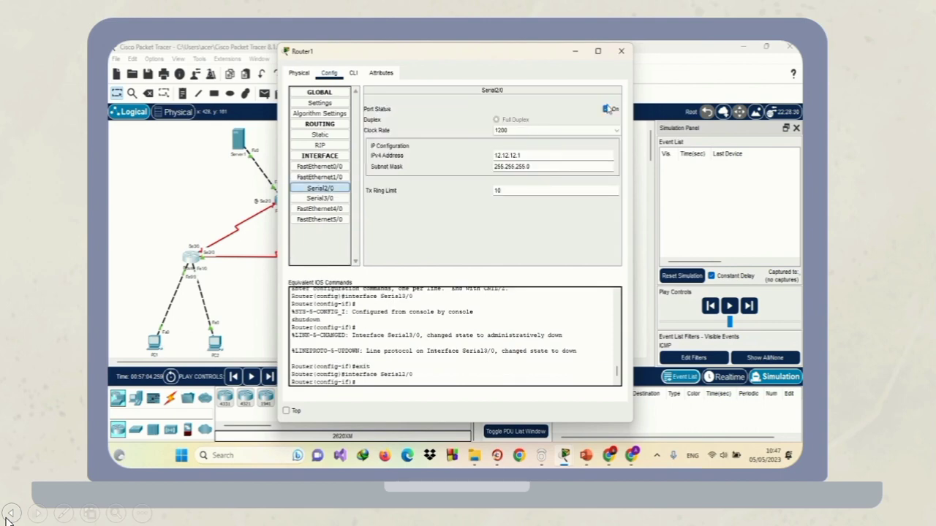
left_click(607, 109)
left_click(320, 198)
left_click(609, 109)
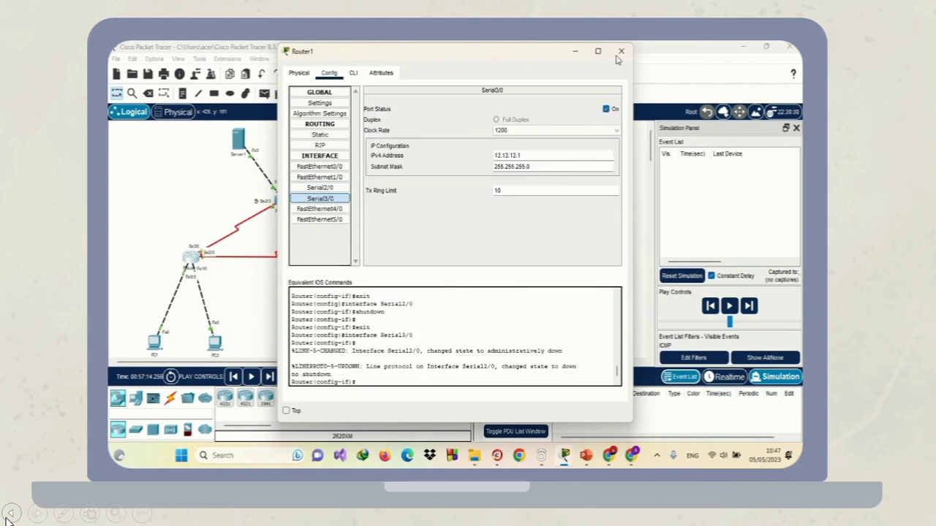
left_click(621, 52)
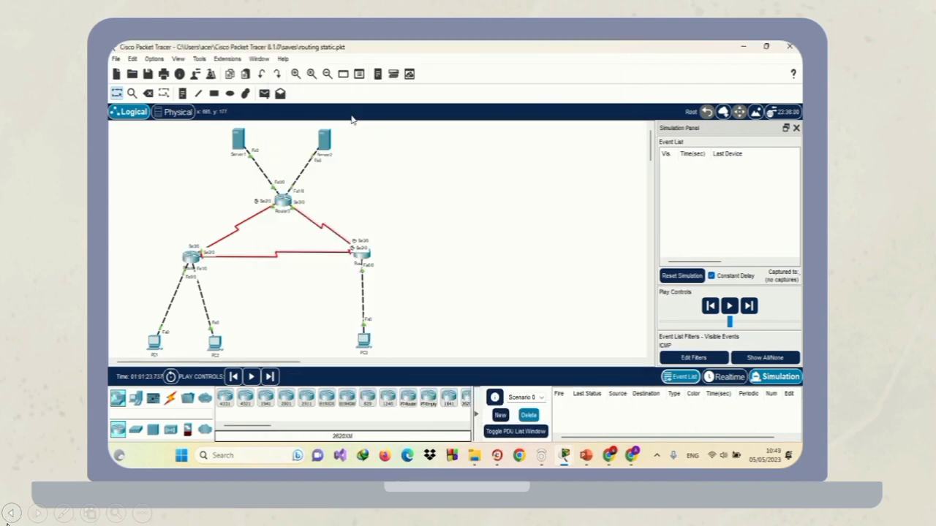
Add a simple PDU from PC1 to PC3.
left_click(263, 93)
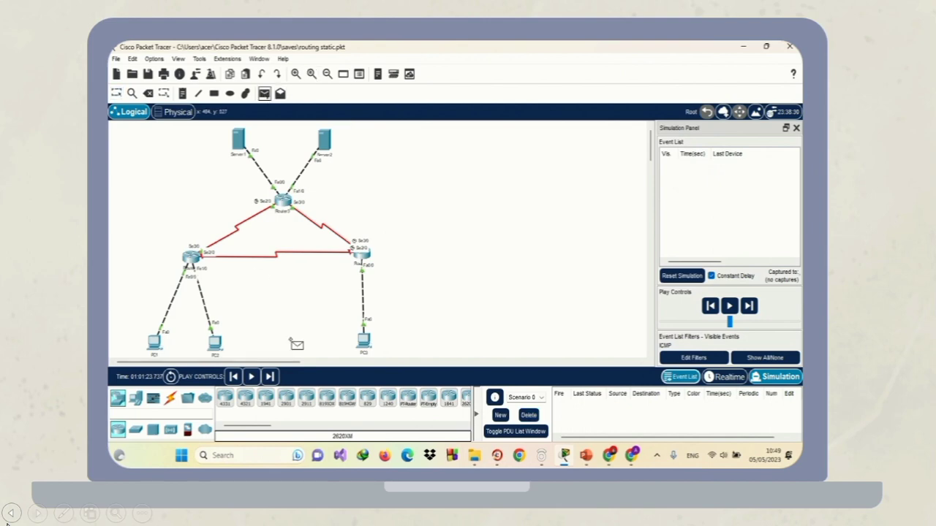
left_click(154, 342)
left_click(363, 341)
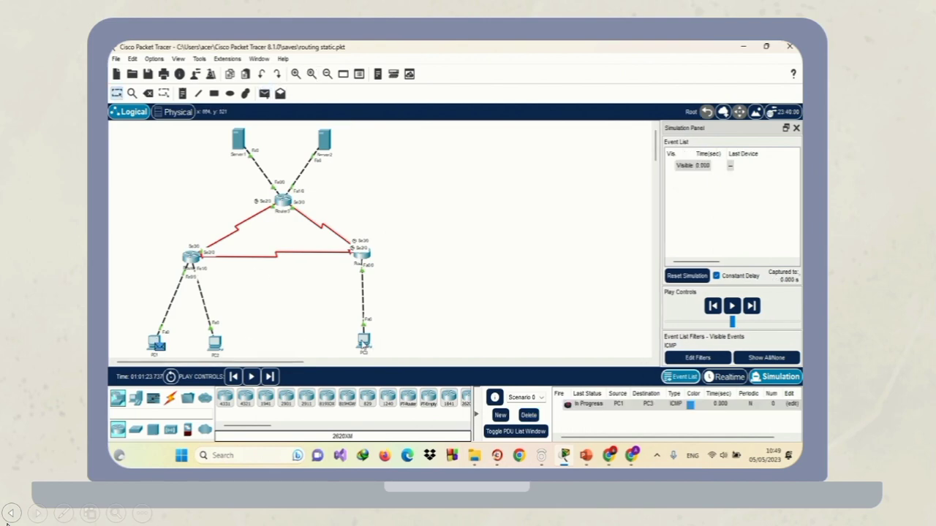
Step the packet between PC1 and PC3 forward event by event until it returns to PC1, and delete the scenario.
left_click(750, 305)
left_click(750, 305)
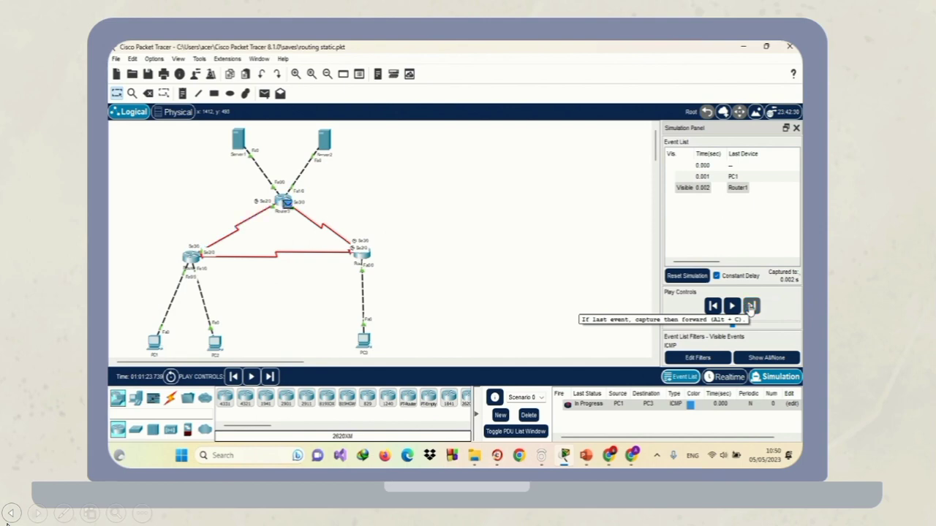
left_click(751, 305)
left_click(751, 306)
left_click(751, 306)
left_click(751, 305)
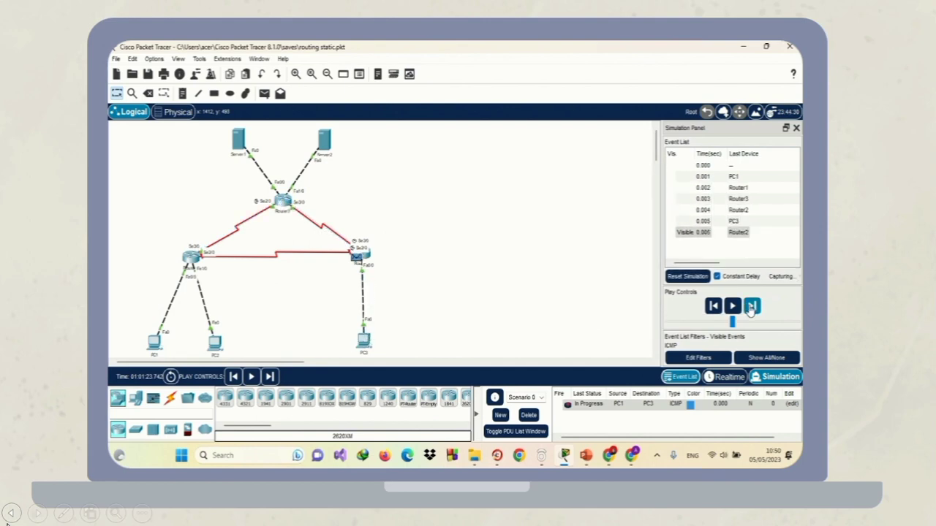
left_click(751, 306)
left_click(750, 307)
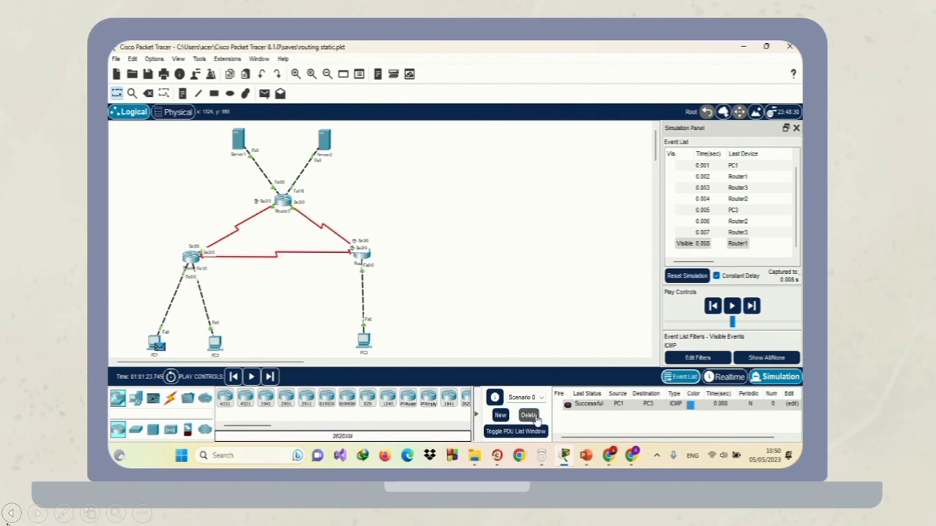
left_click(534, 417)
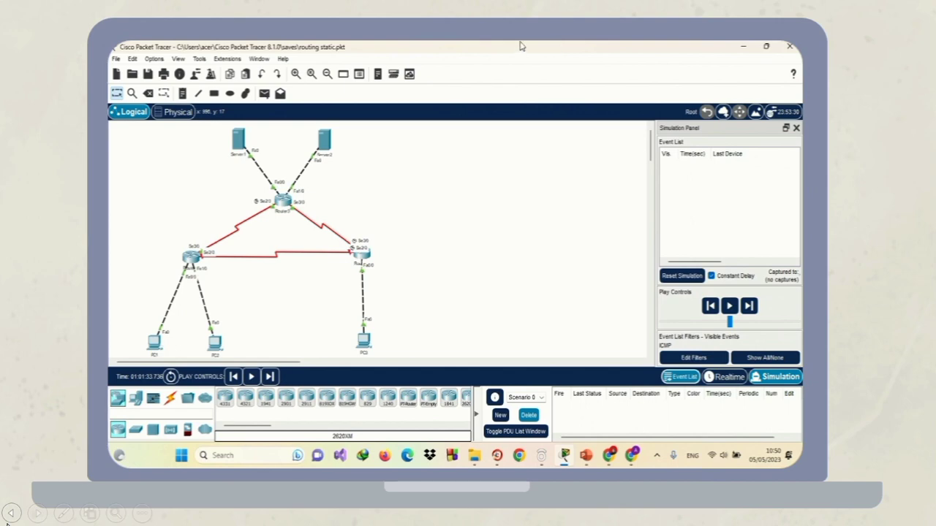
key("Right")
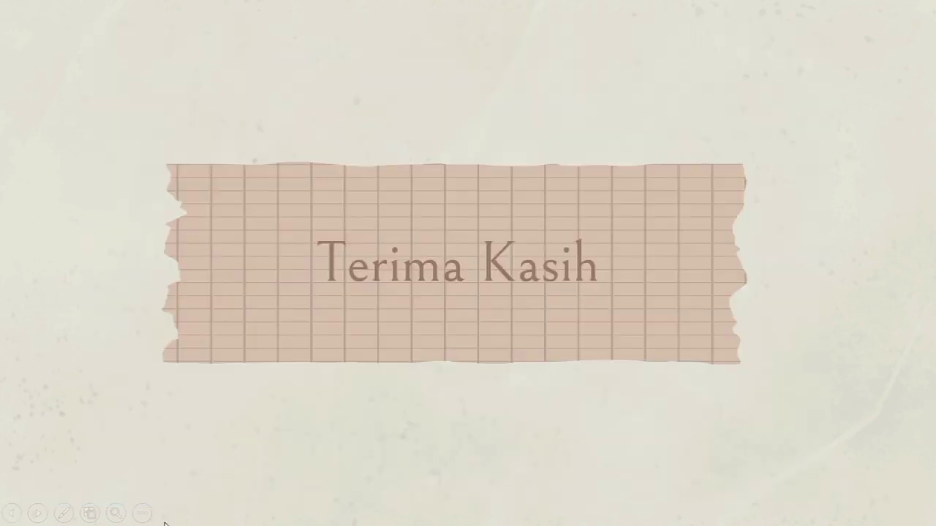